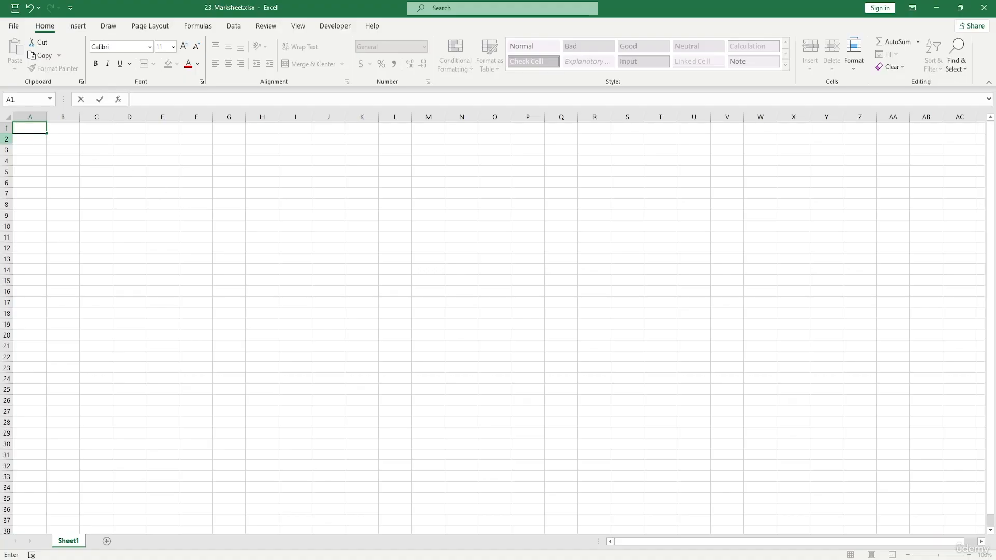
# Enter the headers "Sl no.", "SUBJECT" and "Mark" in cells A1 to C1.
pyautogui.click(24, 128)
pyautogui.write('l no.')
pyautogui.press('Tab')
pyautogui.write('SUBJE')
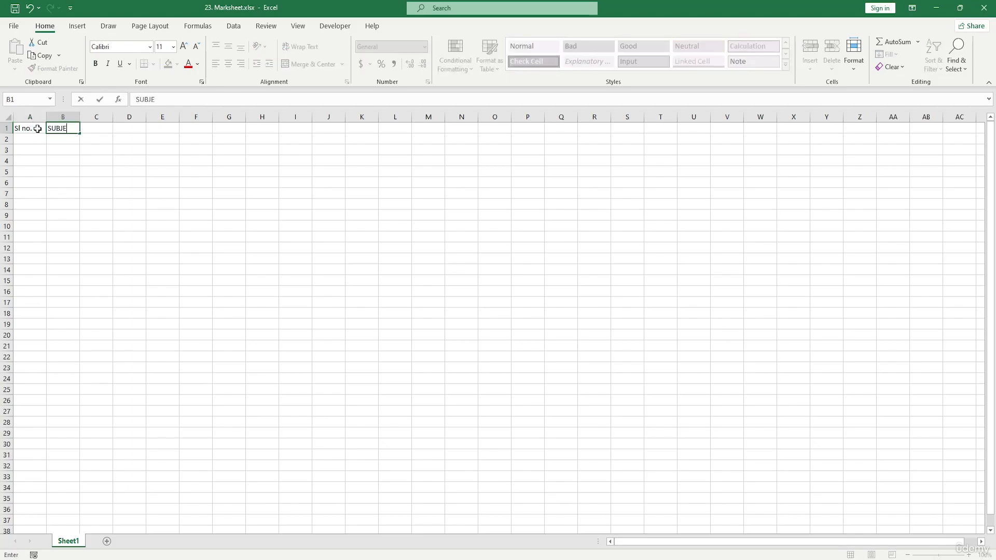
pyautogui.write('CT')
pyautogui.press('Tab')
pyautogui.write('Mark')
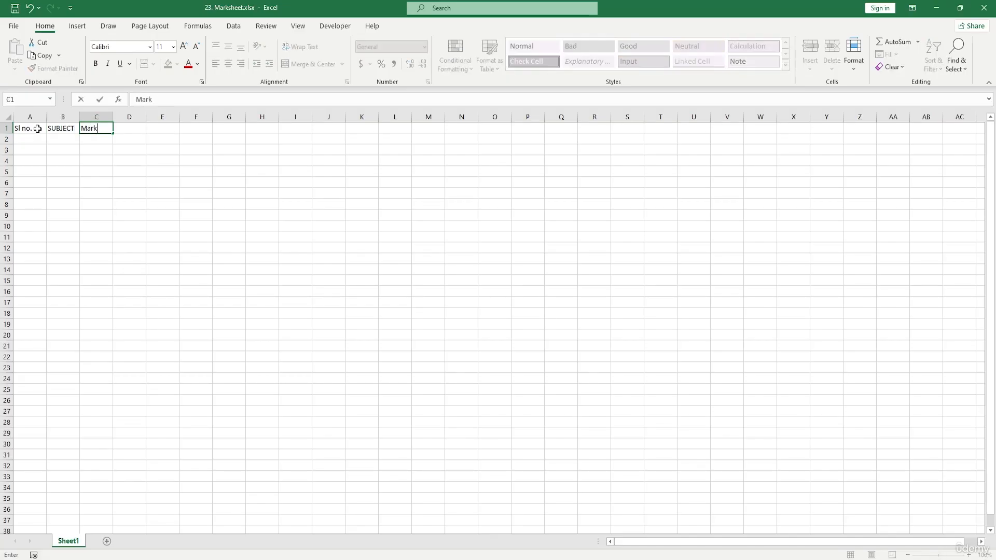
pyautogui.press('Tab')
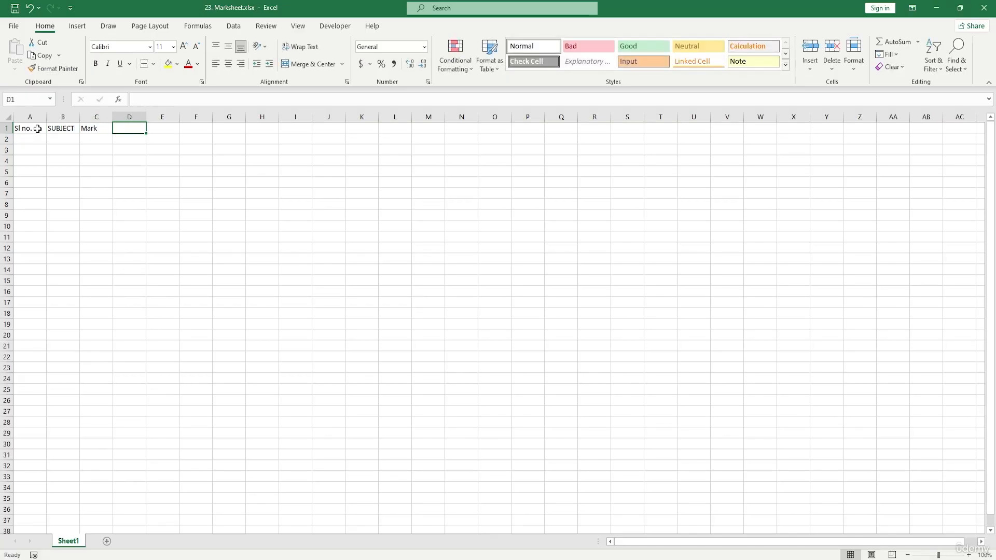
# Add the headers "Letter Grade" in D1 and "Point" in E1.
pyautogui.write('Lettergra')
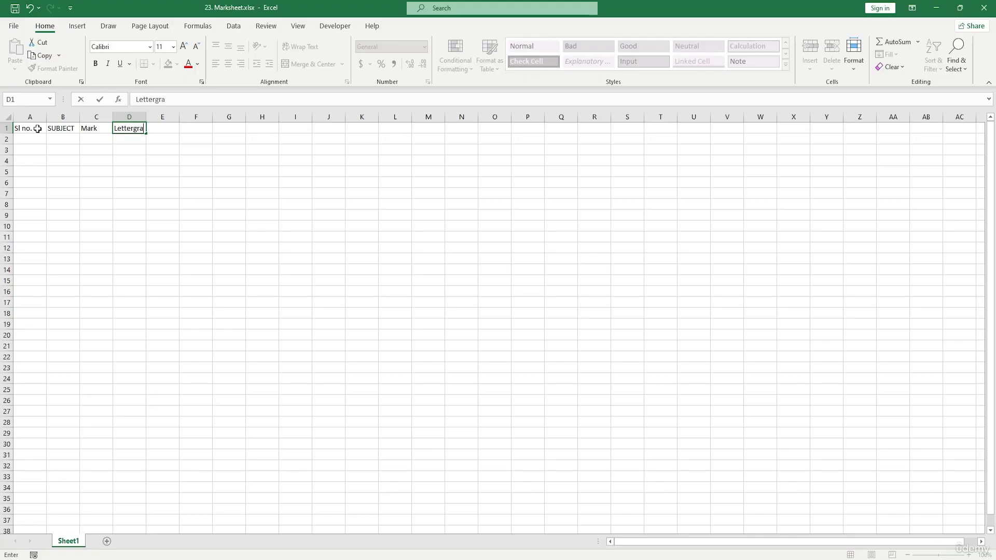
pyautogui.press('BackSpace')
pyautogui.press('BackSpace')
pyautogui.press('BackSpace')
pyautogui.write('Grade')
pyautogui.press('Tab')
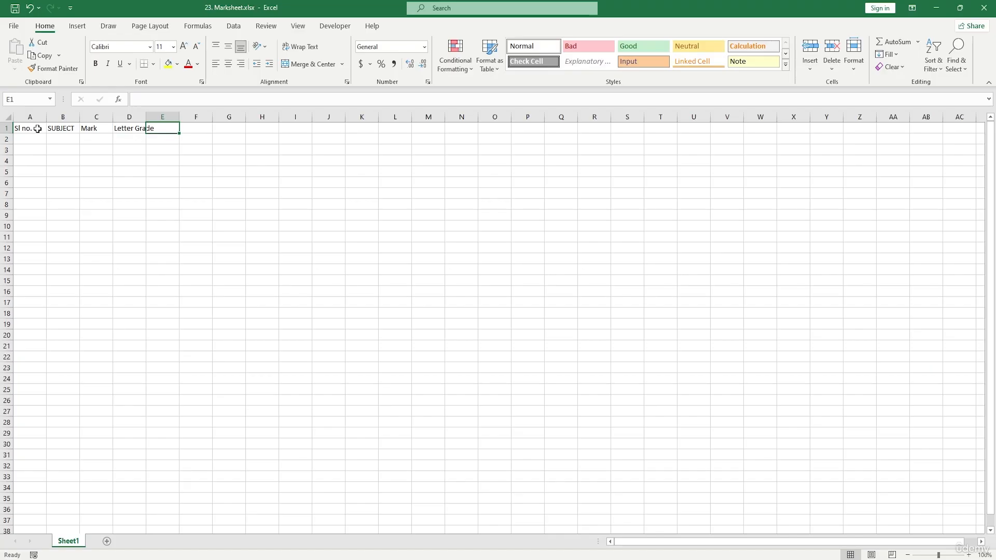
pyautogui.write('Point')
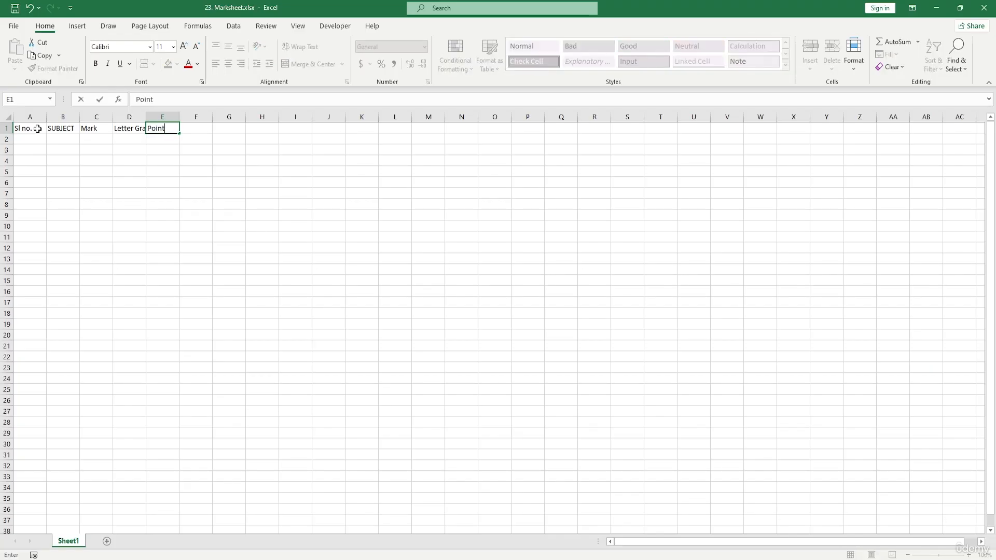
pyautogui.press('Tab')
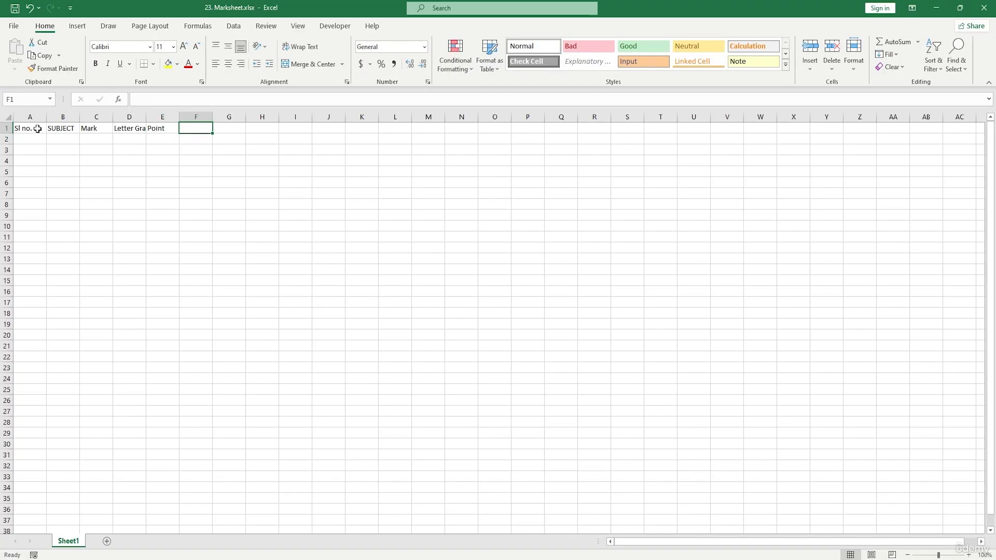
# Add the headers "GPA ( without 4th subject)" in F1 and "GPA" in G1, and fit column F to its text.
pyautogui.write('GPA')
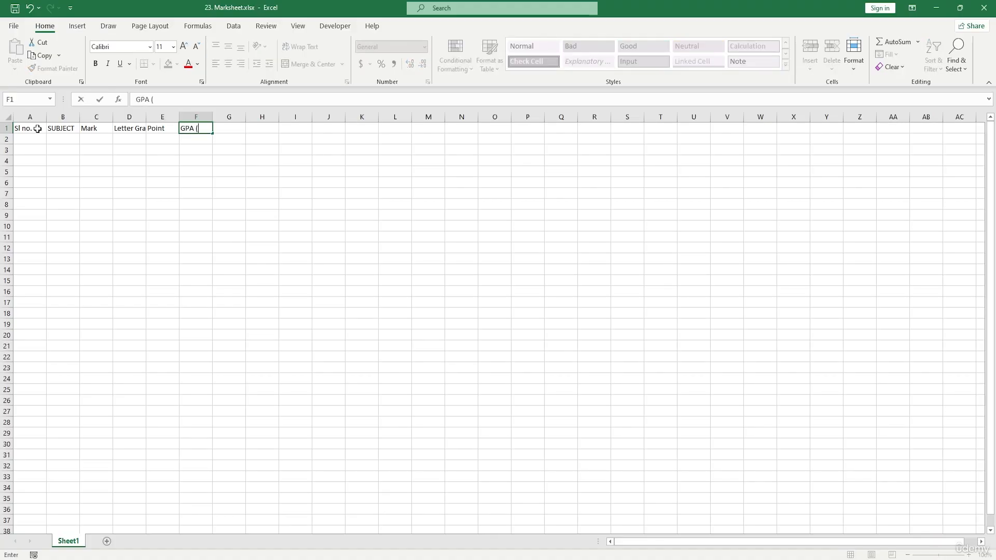
pyautogui.write(' ( without 4th subject')
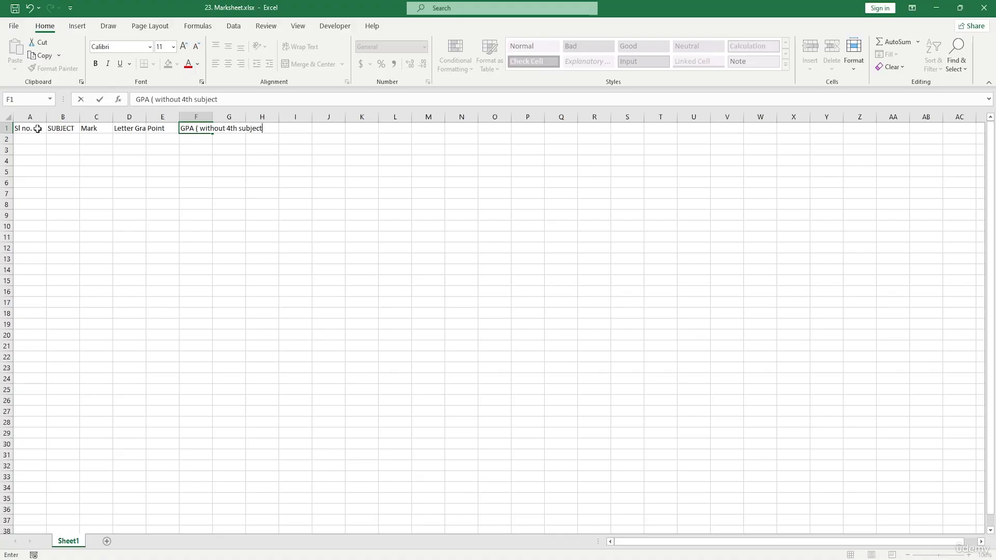
pyautogui.press('Tab')
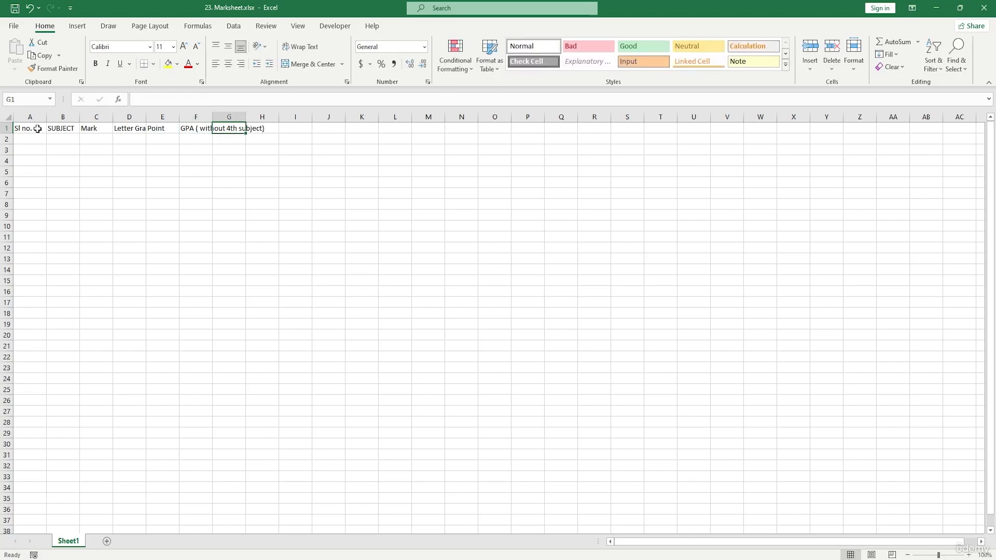
pyautogui.write('GPA')
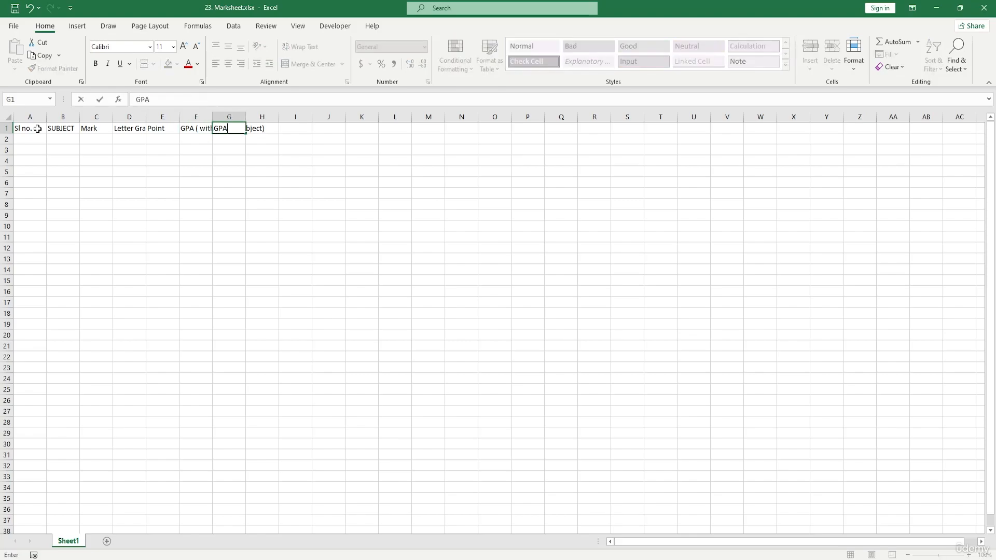
pyautogui.click(169, 174)
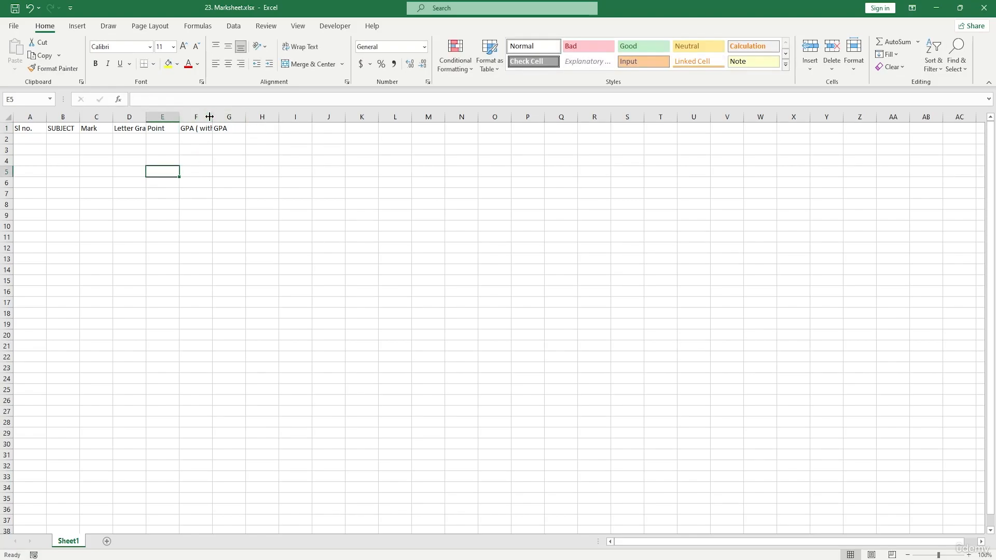
pyautogui.doubleClick(212, 115)
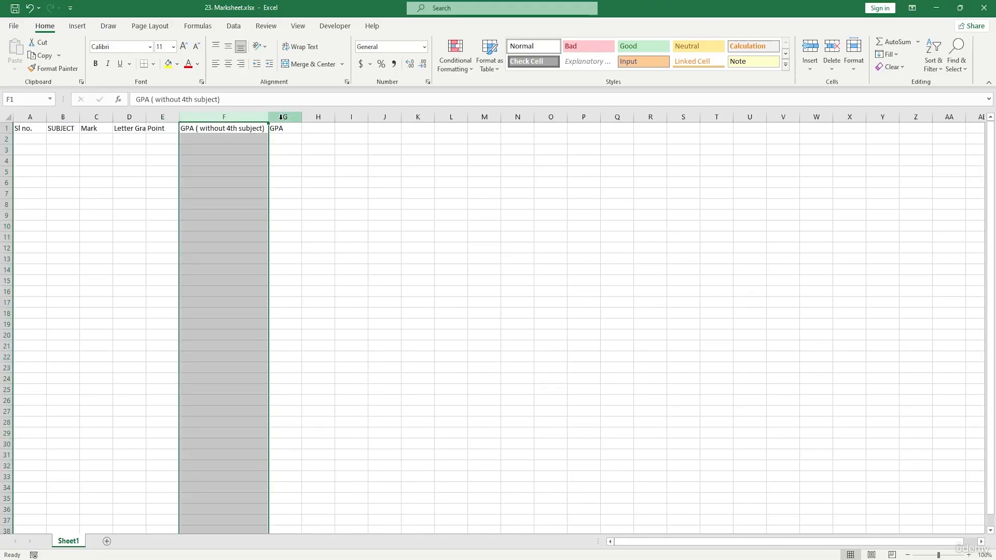
# Centre the contents of the range A1:G23 horizontally.
pyautogui.moveTo(26, 129); pyautogui.dragTo(293, 365)
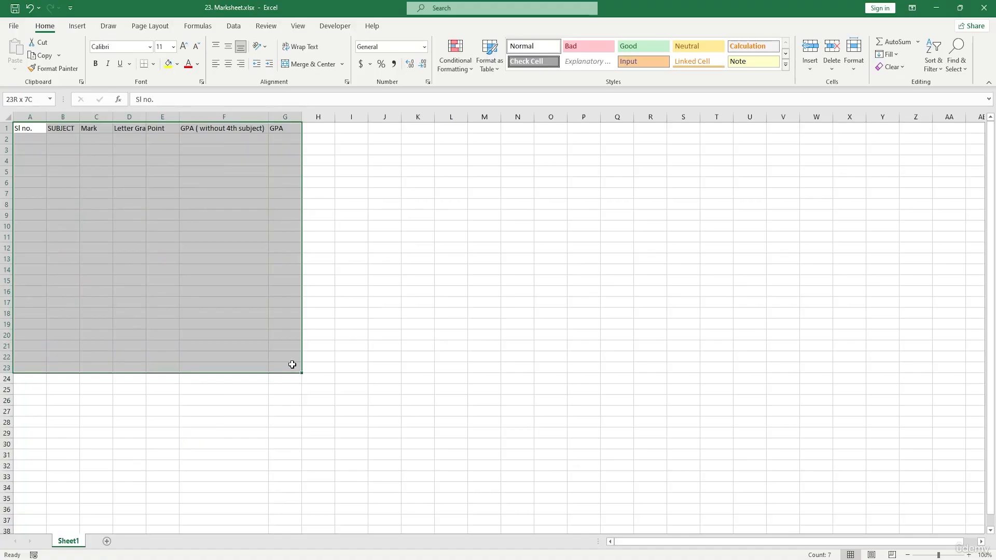
pyautogui.click(228, 63)
pyautogui.click(351, 203)
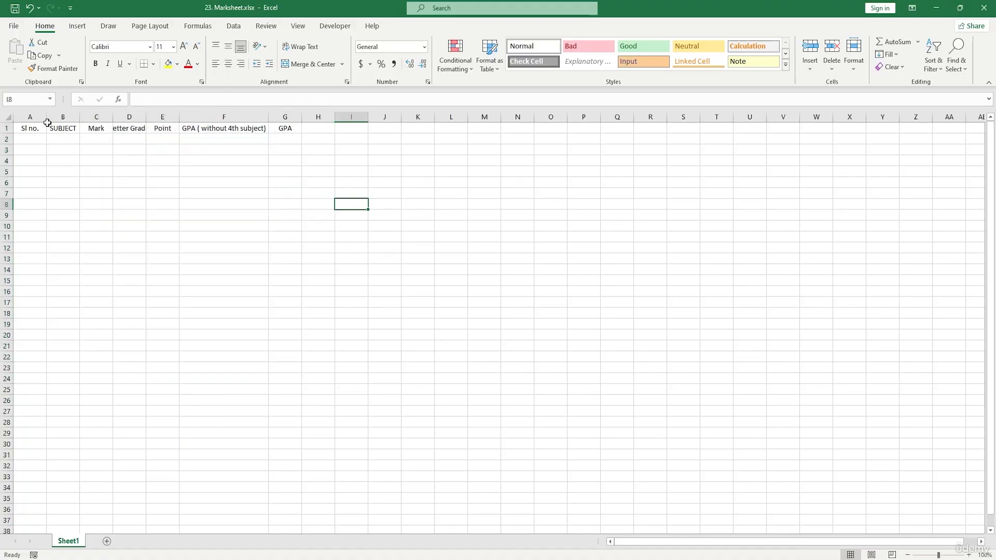
# Format the header row A1:G1 in bold with font size 12.
pyautogui.moveTo(27, 128); pyautogui.dragTo(274, 129)
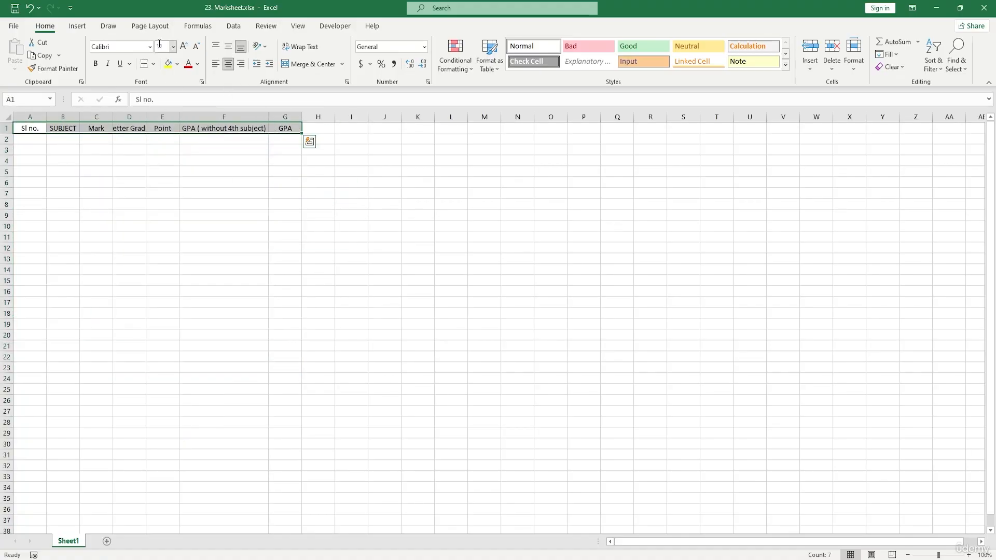
pyautogui.click(184, 46)
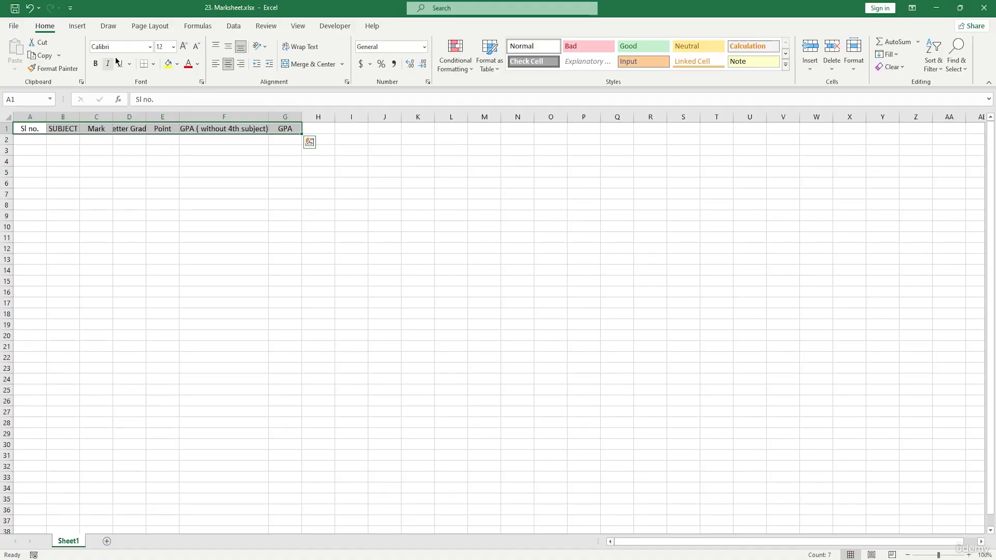
pyautogui.click(95, 64)
pyautogui.click(38, 194)
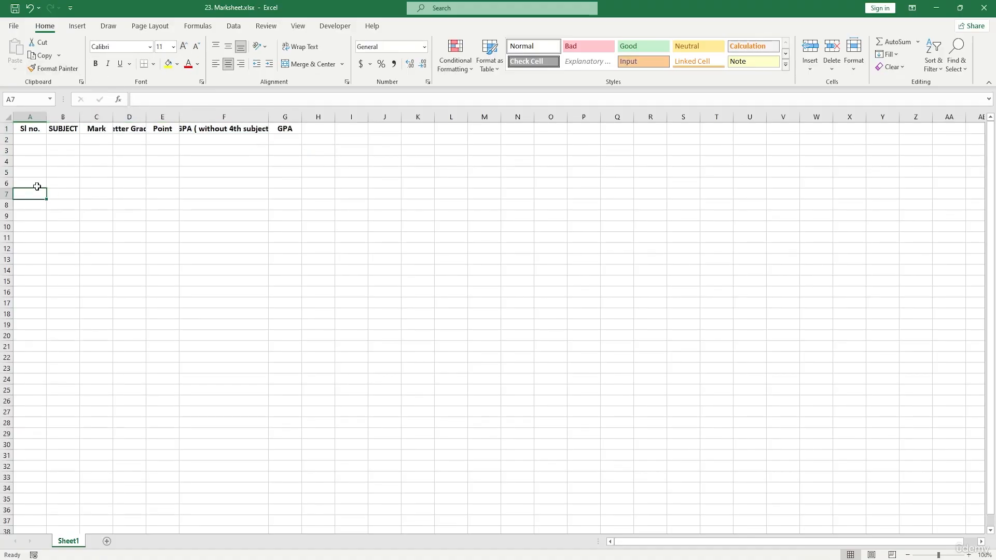
# Fit the Letter Grade and GPA ( without 4th subject) columns to their headers, and make the Point column slightly wider than its header.
pyautogui.doubleClick(179, 117)
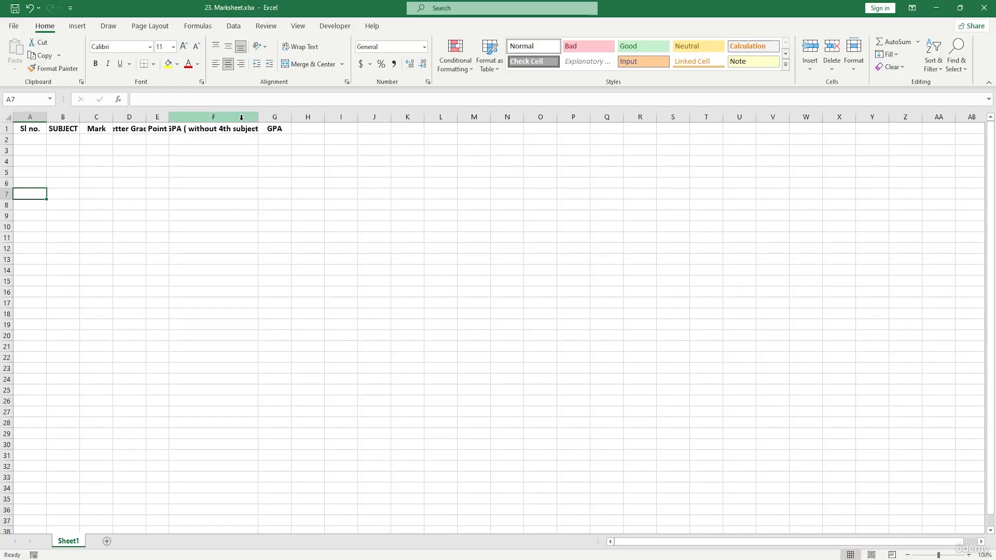
pyautogui.doubleClick(259, 116)
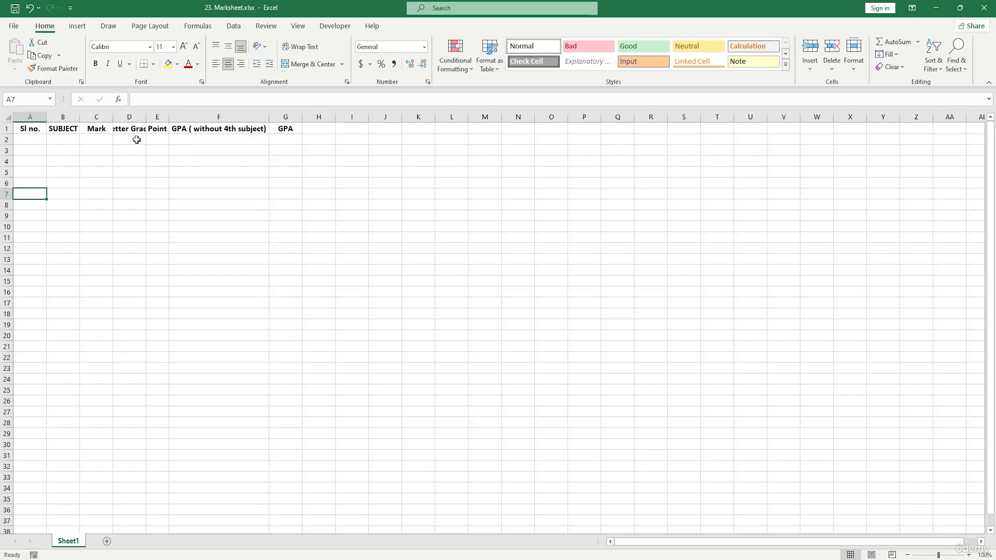
pyautogui.doubleClick(146, 115)
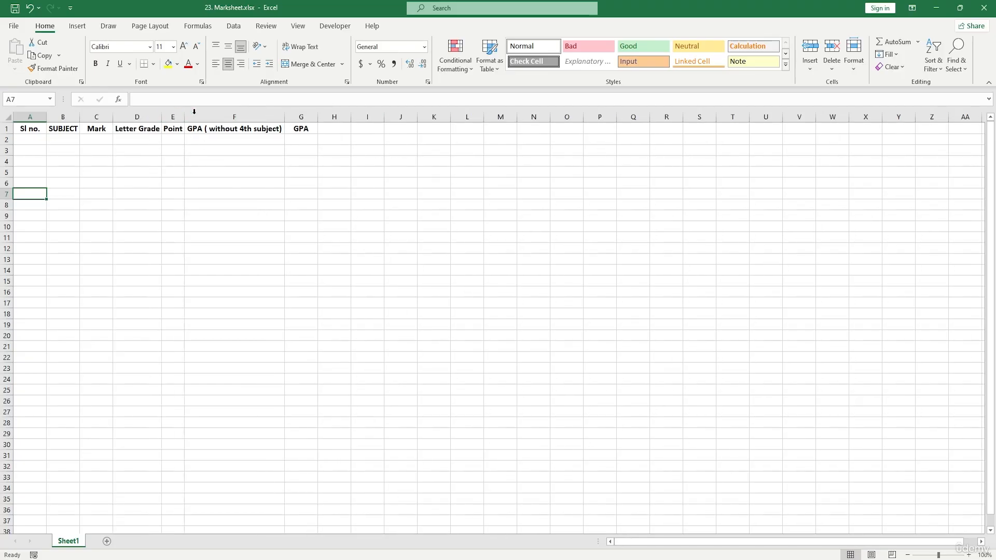
pyautogui.moveTo(184, 117); pyautogui.dragTo(193, 117)
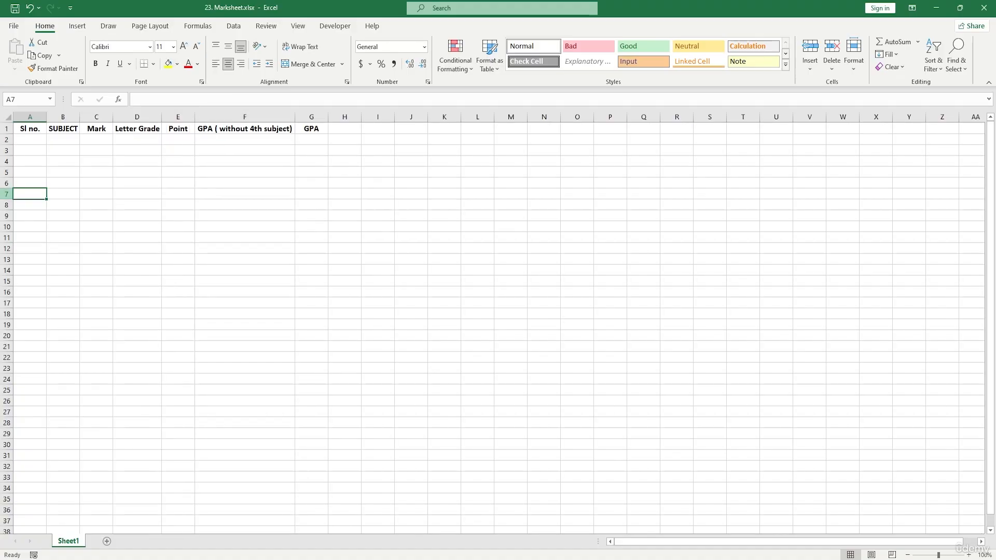
# Enter serial number 1 in A2 and fill it down to A9.
pyautogui.click(37, 140)
pyautogui.write('1')
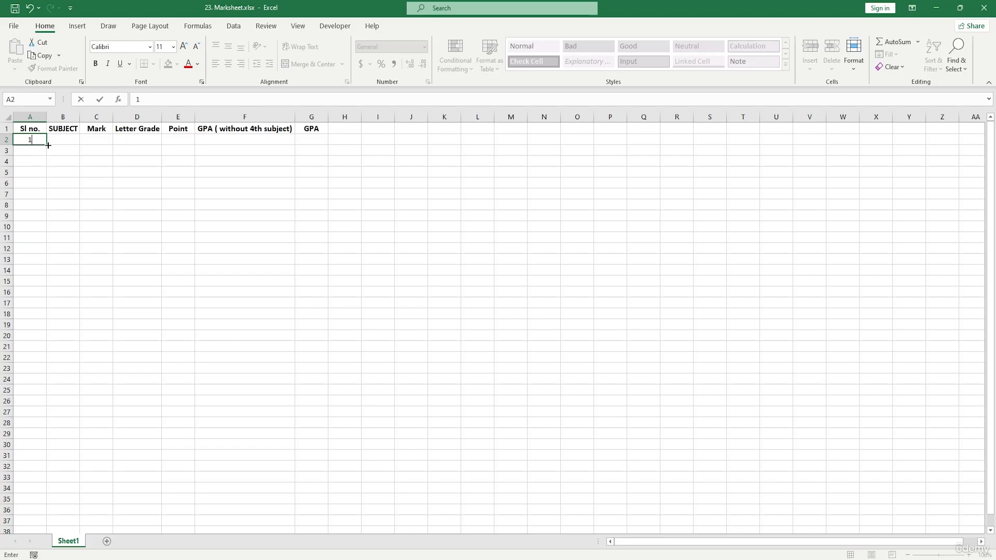
pyautogui.moveTo(46, 144); pyautogui.dragTo(45, 223)
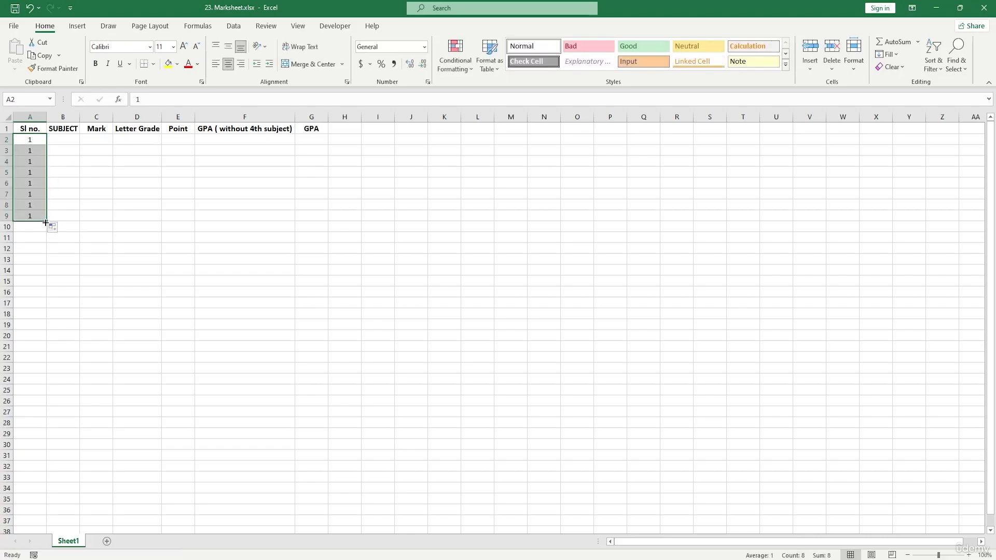
# Replace the entries in A3 to A9 with the serial numbers 2 to 8.
pyautogui.doubleClick(37, 151)
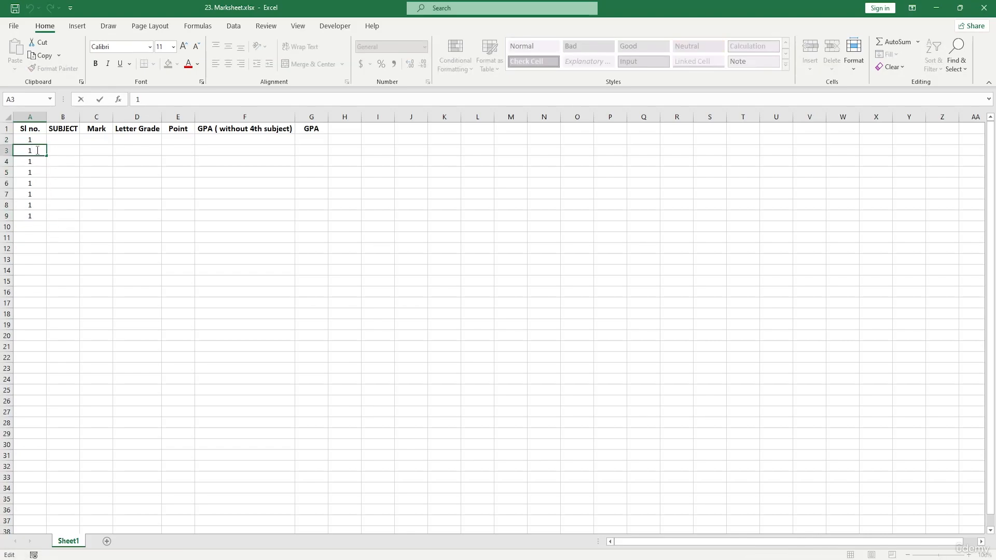
pyautogui.press('BackSpace')
pyautogui.write('2')
pyautogui.press('Return')
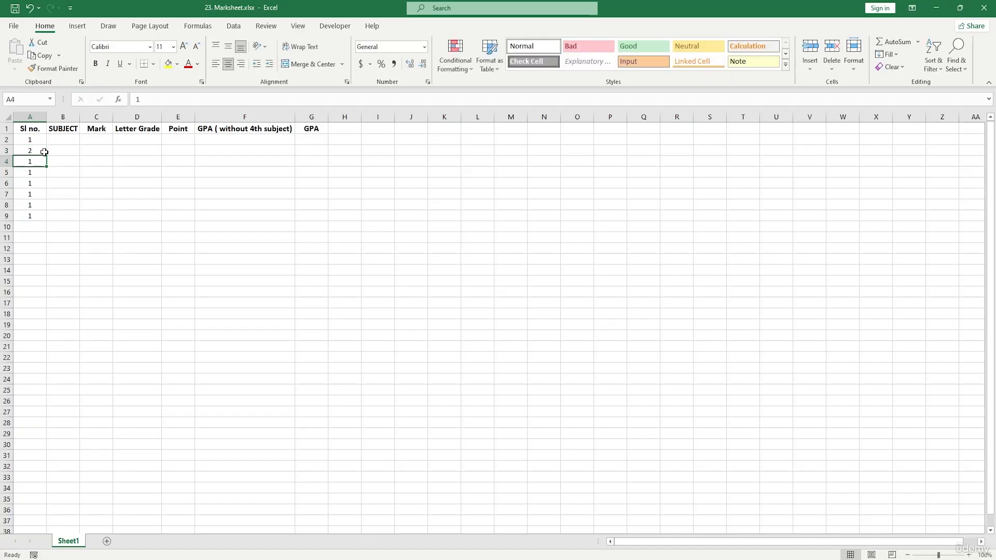
pyautogui.write('3')
pyautogui.press('Return')
pyautogui.write('4')
pyautogui.press('Return')
pyautogui.write('5')
pyautogui.press('Return')
pyautogui.write('6 7')
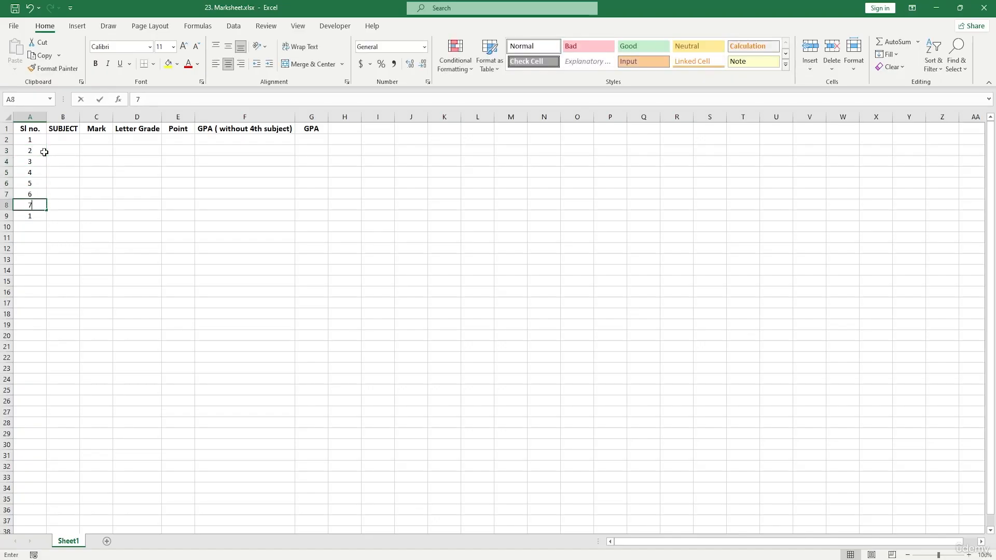
pyautogui.press('Return')
pyautogui.write('8')
# Enter the subjects English, Geography, History and Novel in B2 to B5.
pyautogui.click(63, 138)
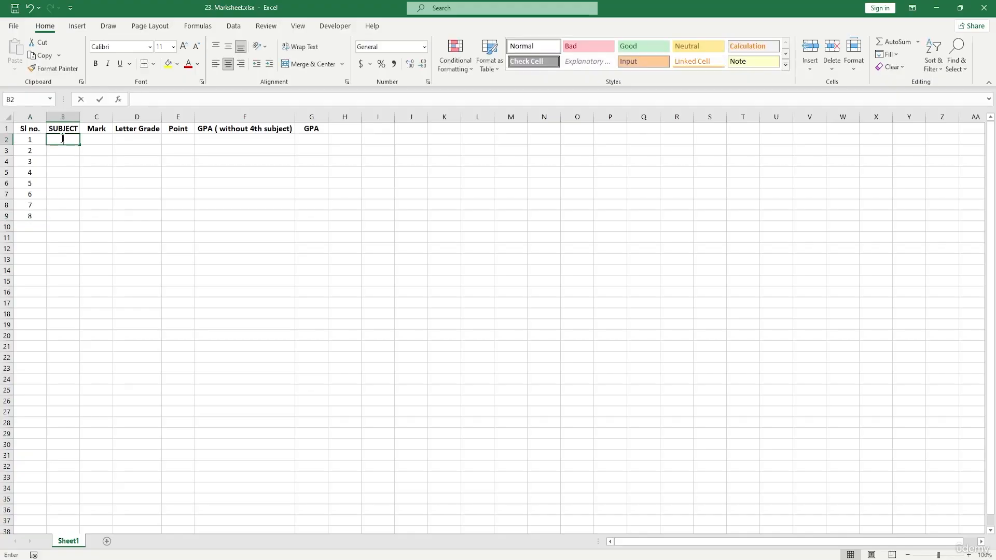
pyautogui.write('English')
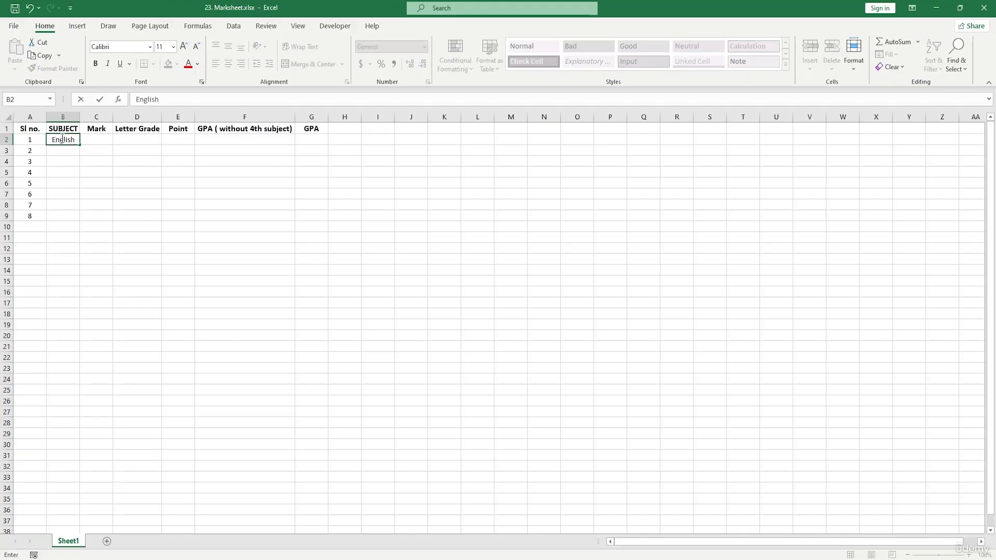
pyautogui.press('Return')
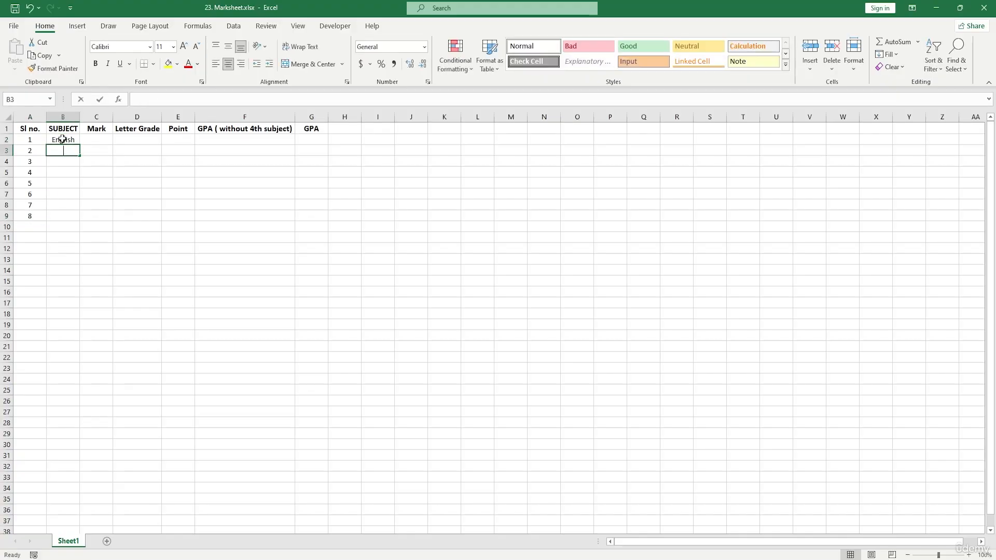
pyautogui.write('Geography')
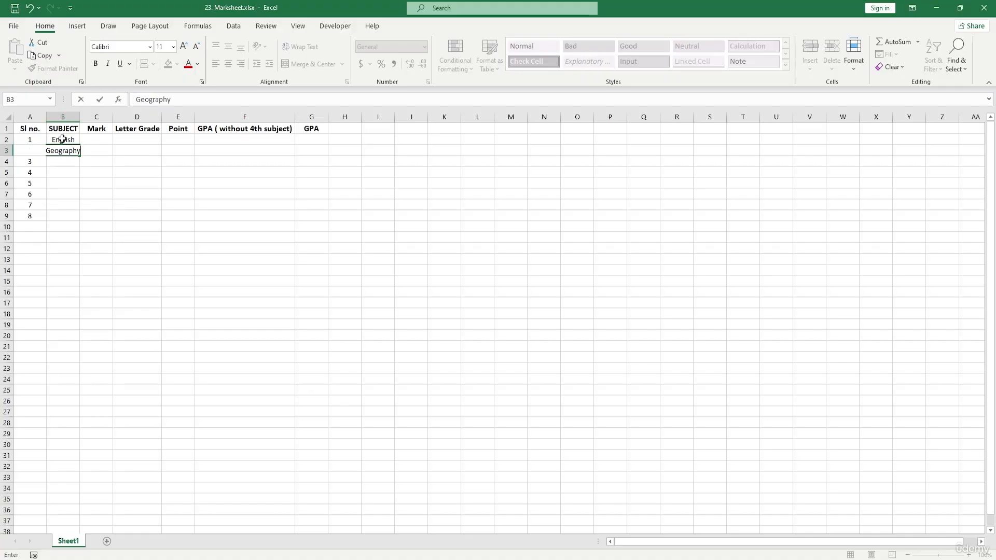
pyautogui.press('Return')
pyautogui.write('History')
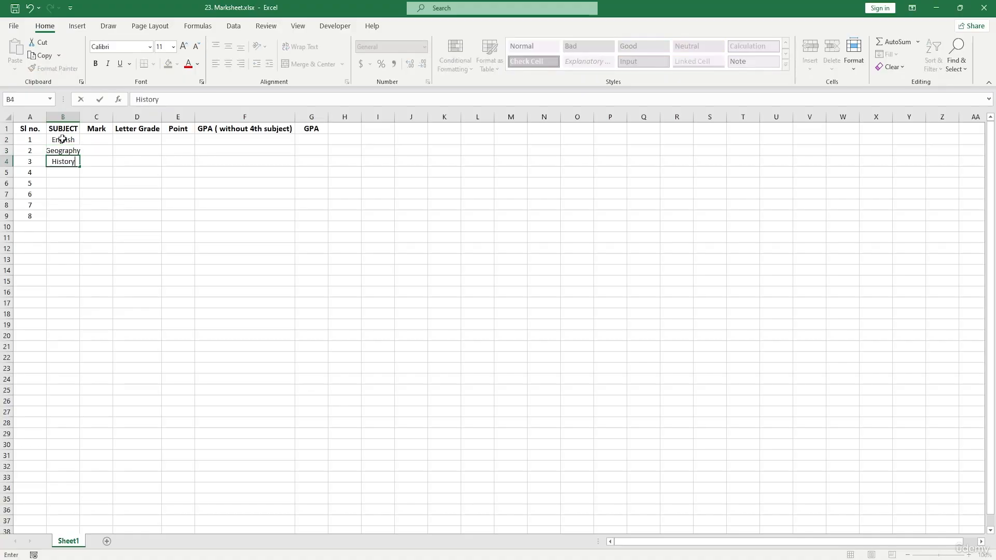
pyautogui.press('Return')
pyautogui.write('P')
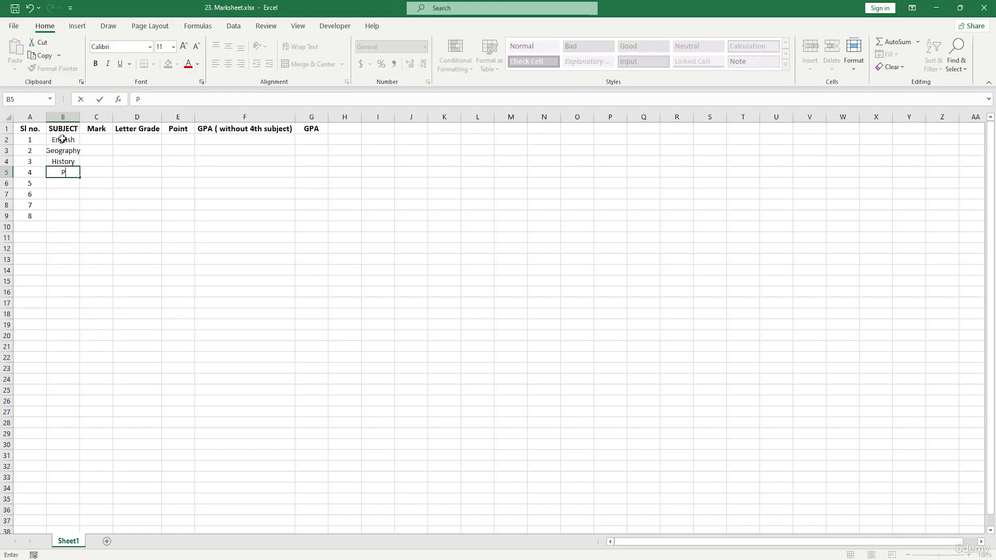
pyautogui.press('BackSpace')
pyautogui.write('Novel')
pyautogui.press('Return')
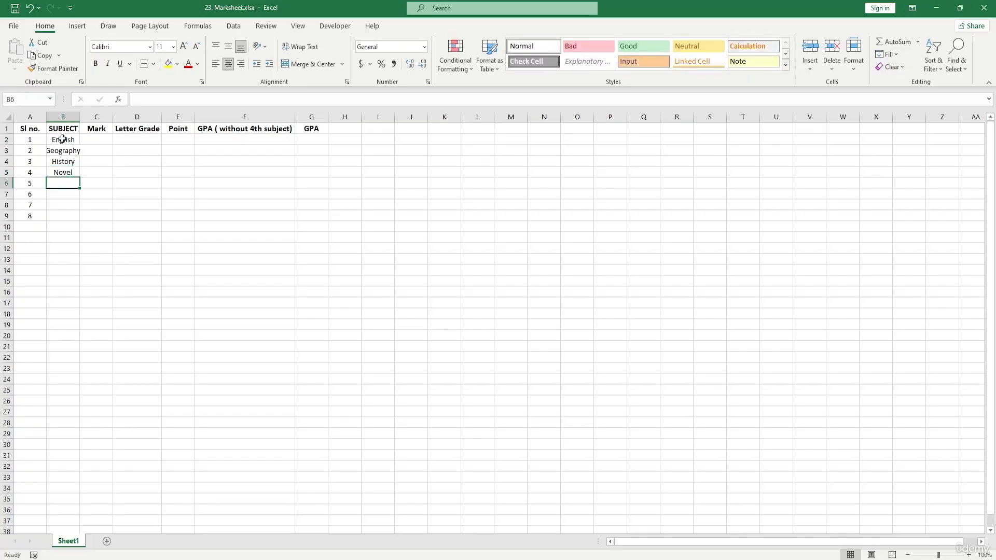
# Enter the subjects Botany, Physics, Chemistry and Zoology in B6 to B9, and fit the SUBJECT column to its contents.
pyautogui.write('Botany')
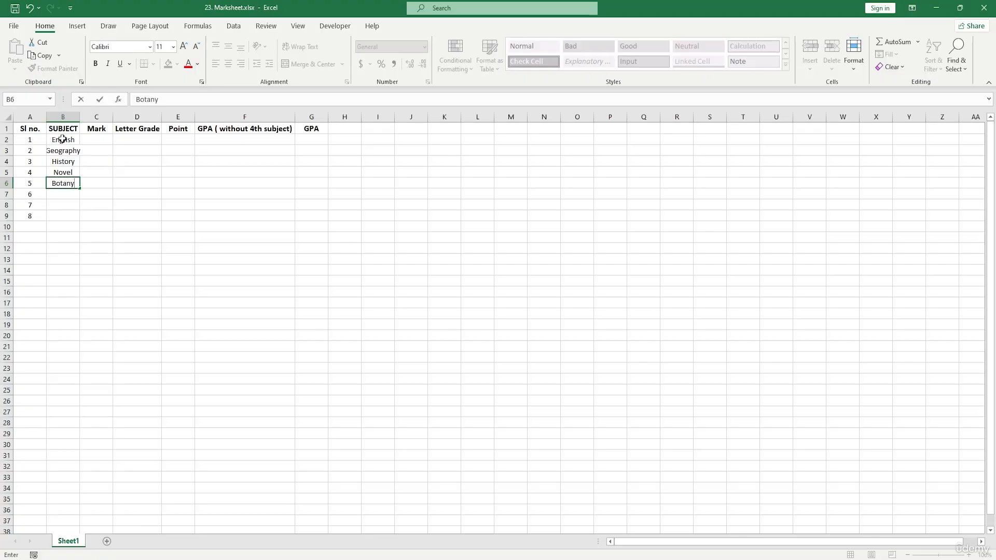
pyautogui.press('Return')
pyautogui.write('Physics')
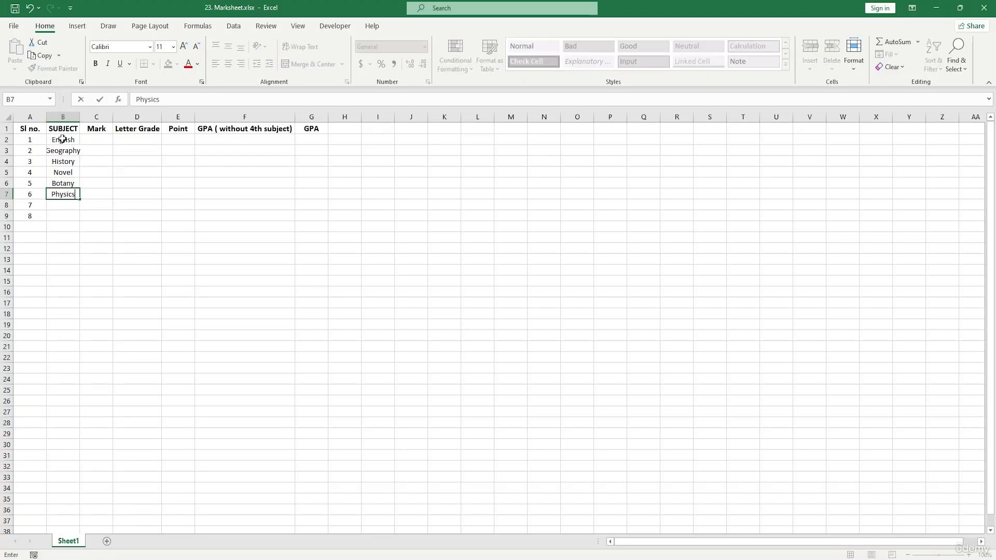
pyautogui.press('Return')
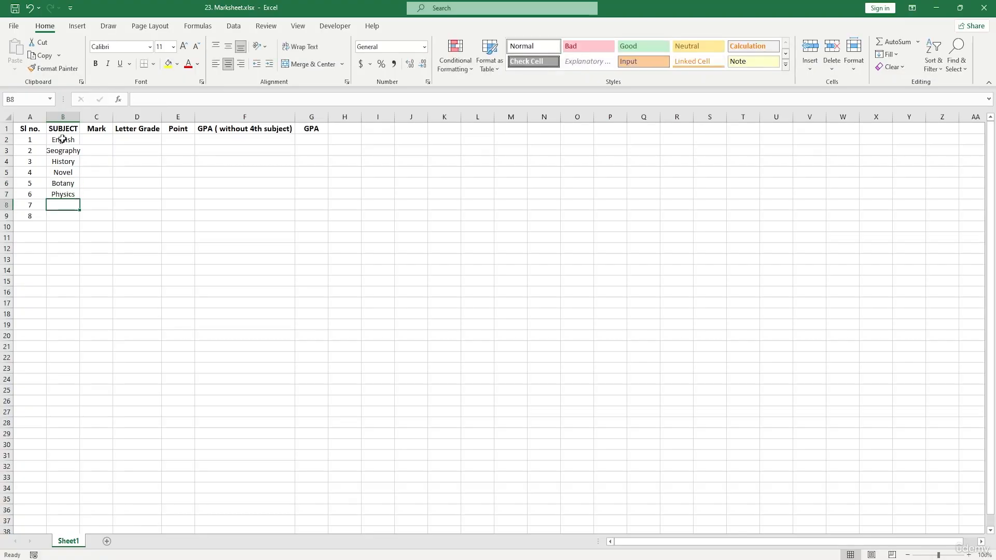
pyautogui.write('Chem')
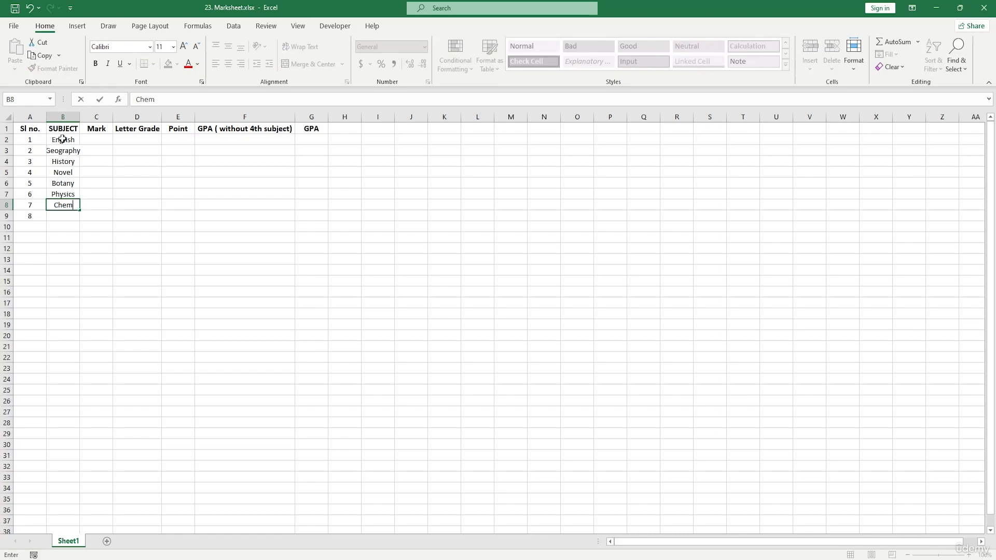
pyautogui.write('istry')
pyautogui.press('Return')
pyautogui.write('Zoology')
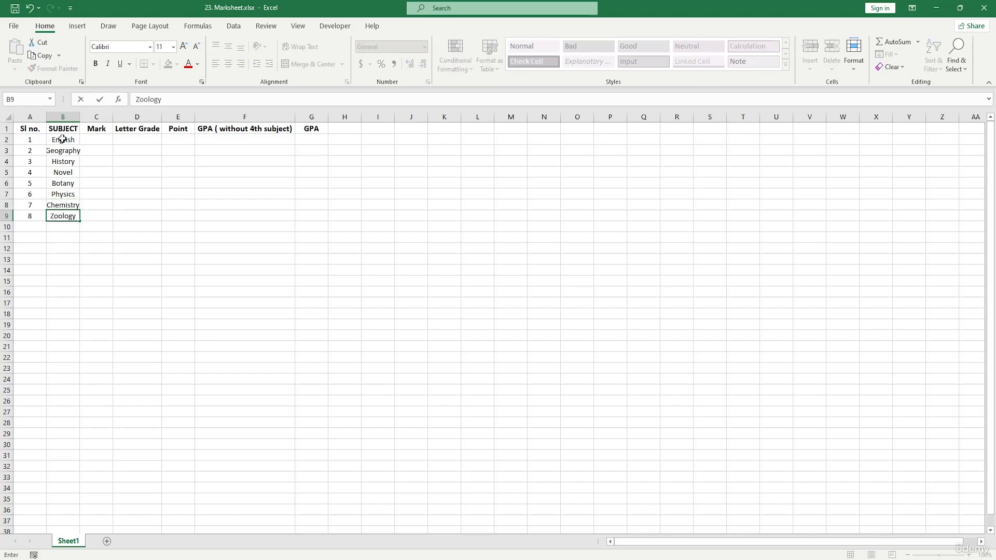
pyautogui.click(96, 161)
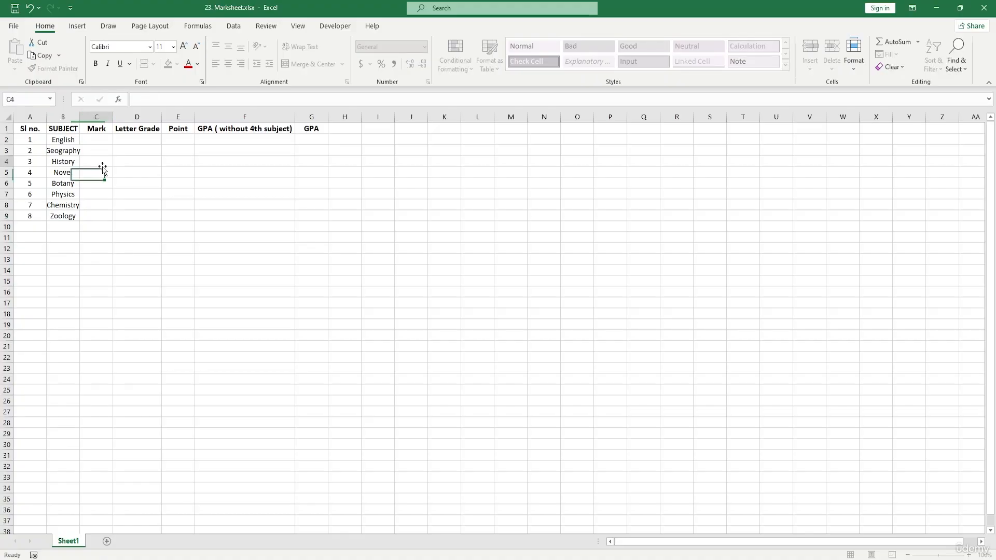
pyautogui.doubleClick(79, 114)
# Enter the marks 78, 90, 67 and 57 in C2 to C5 for English, Geography, History and Novel.
pyautogui.click(104, 141)
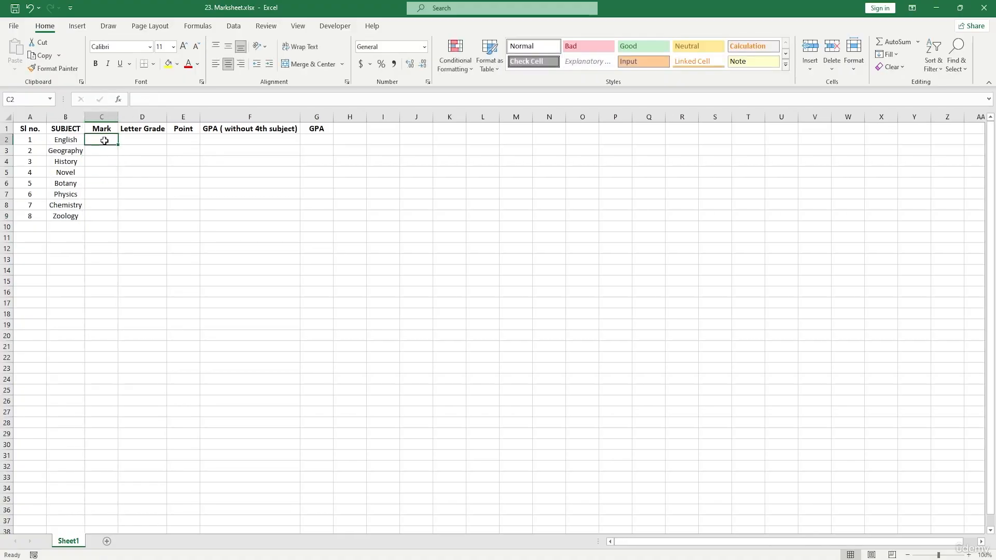
pyautogui.write('78')
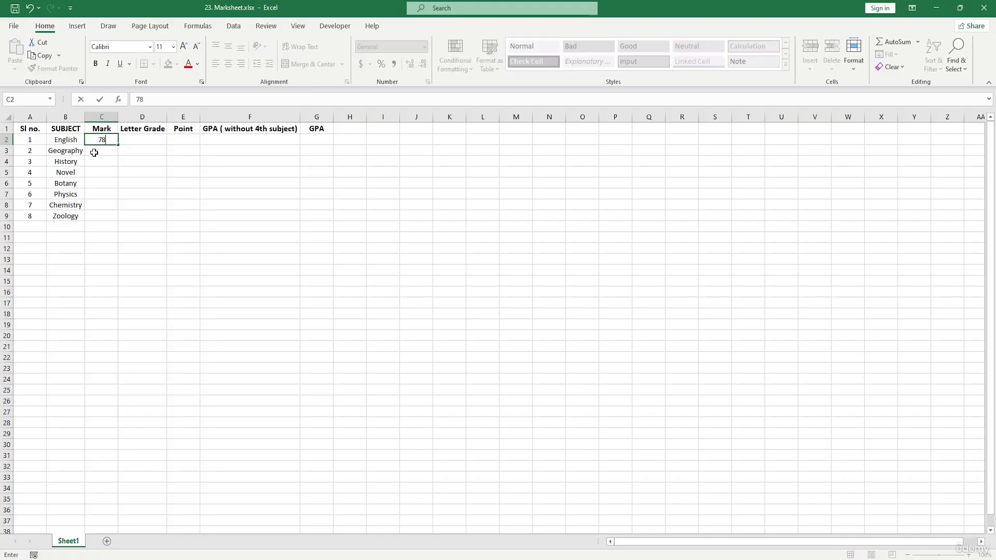
pyautogui.click(100, 151)
pyautogui.write('90')
pyautogui.click(103, 160)
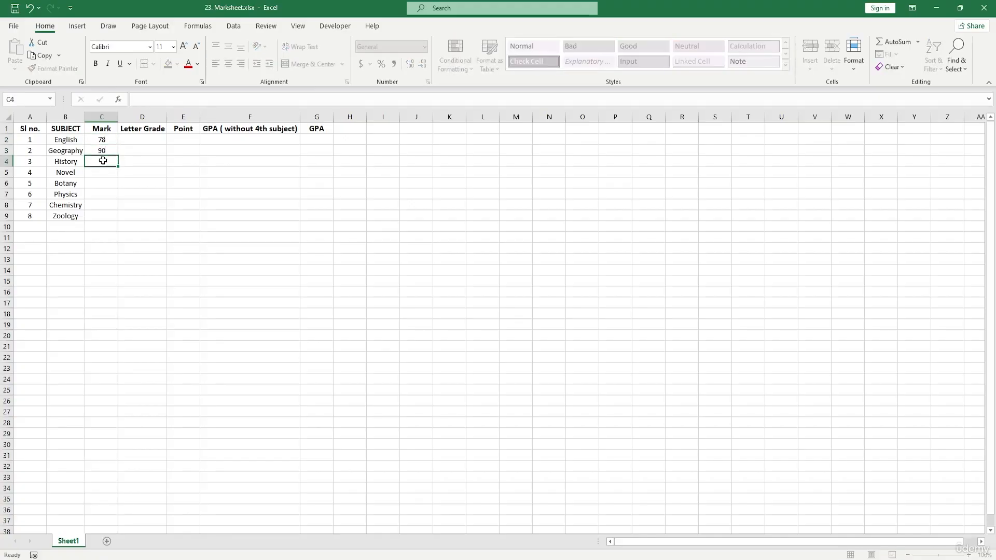
pyautogui.write('67')
pyautogui.click(100, 170)
pyautogui.write('57')
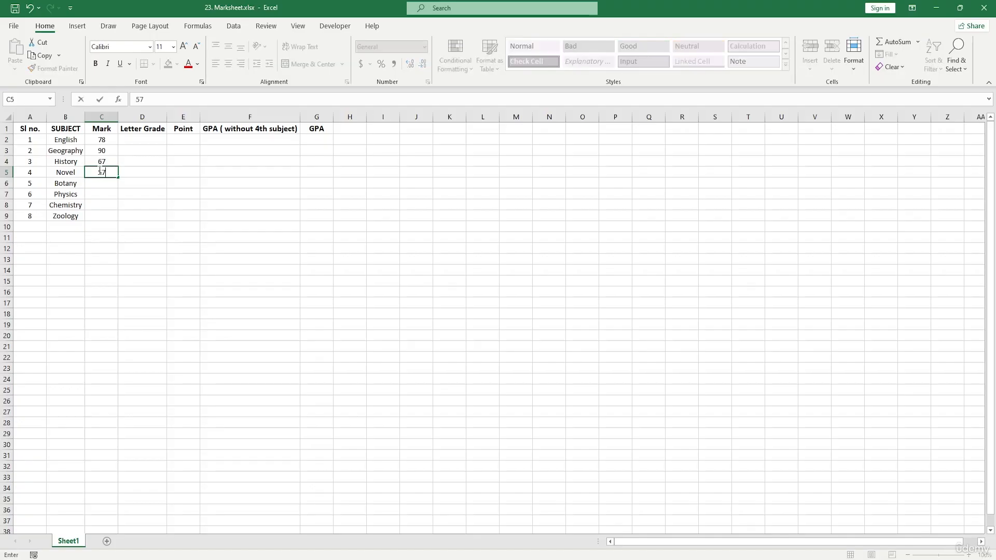
# Enter the marks 68, 90, 66 and 55 in C6 to C9 for Botany, Physics, Chemistry and Zoology.
pyautogui.click(103, 182)
pyautogui.write('68')
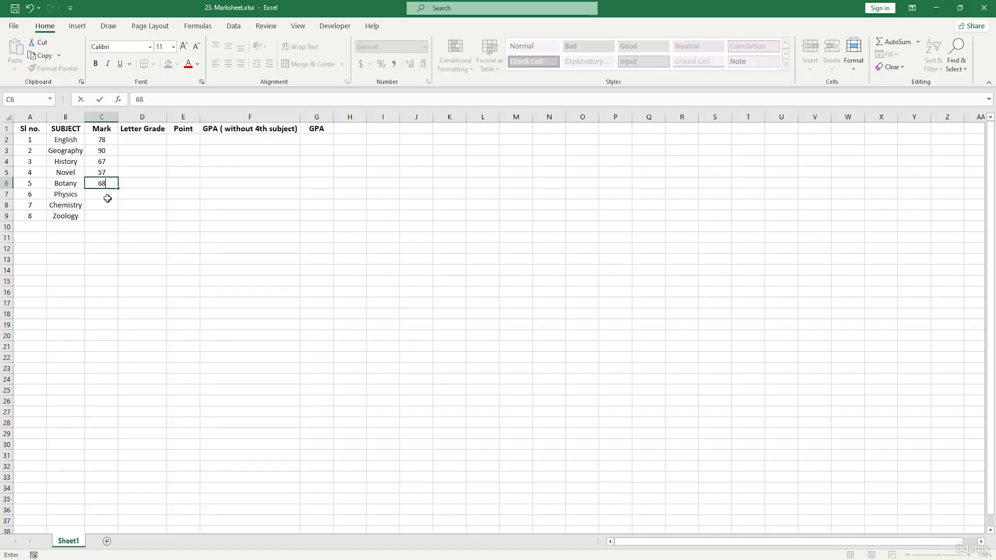
pyautogui.click(109, 194)
pyautogui.write('90')
pyautogui.click(106, 207)
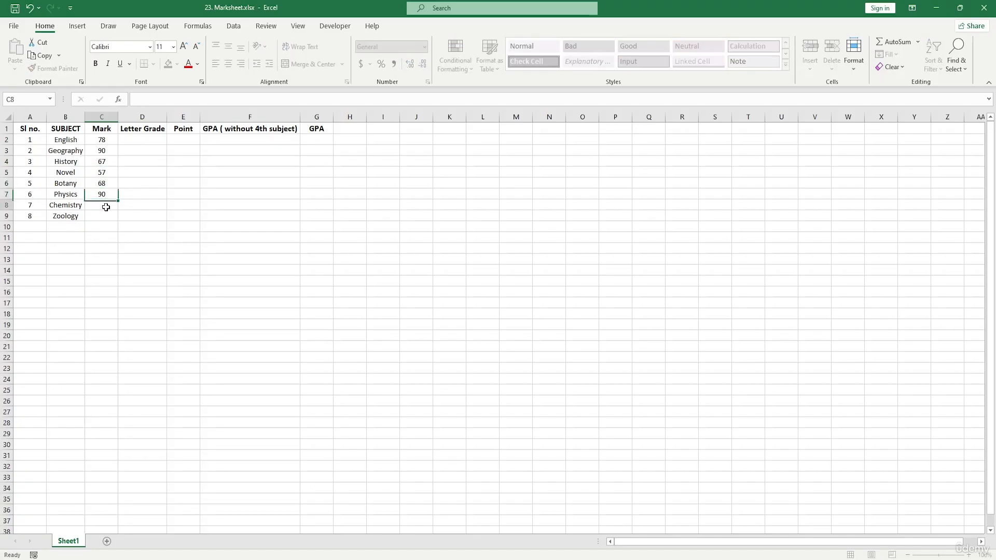
pyautogui.write('66')
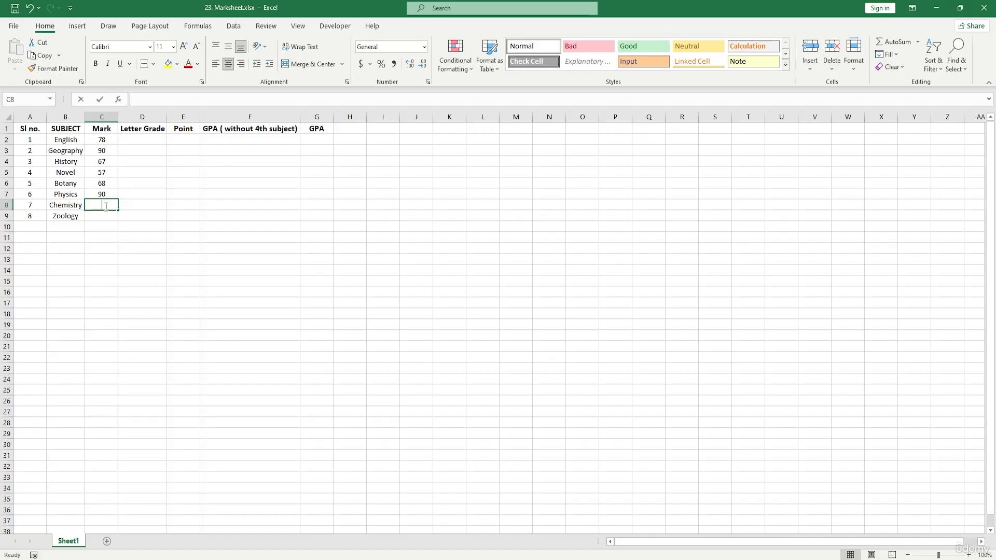
pyautogui.click(107, 216)
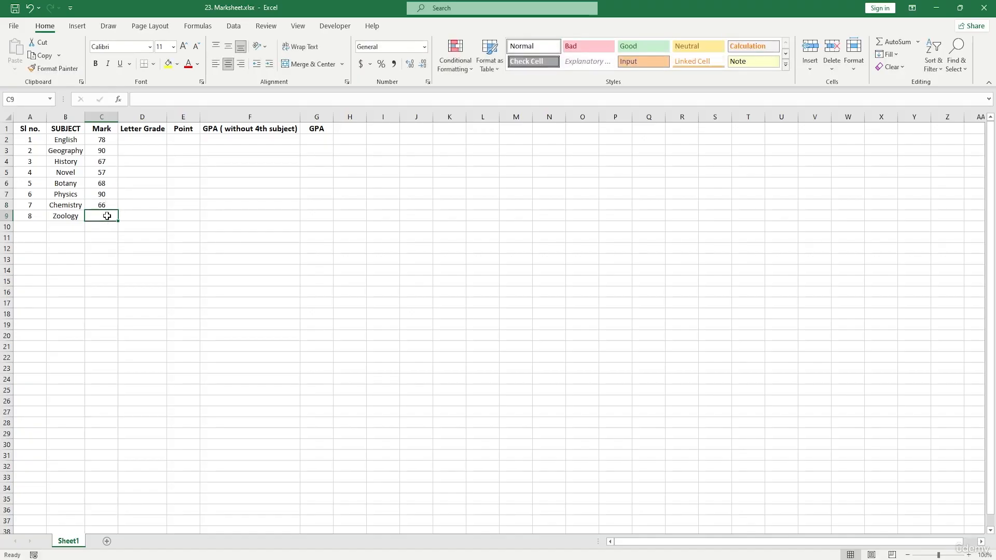
pyautogui.write('55')
pyautogui.click(155, 173)
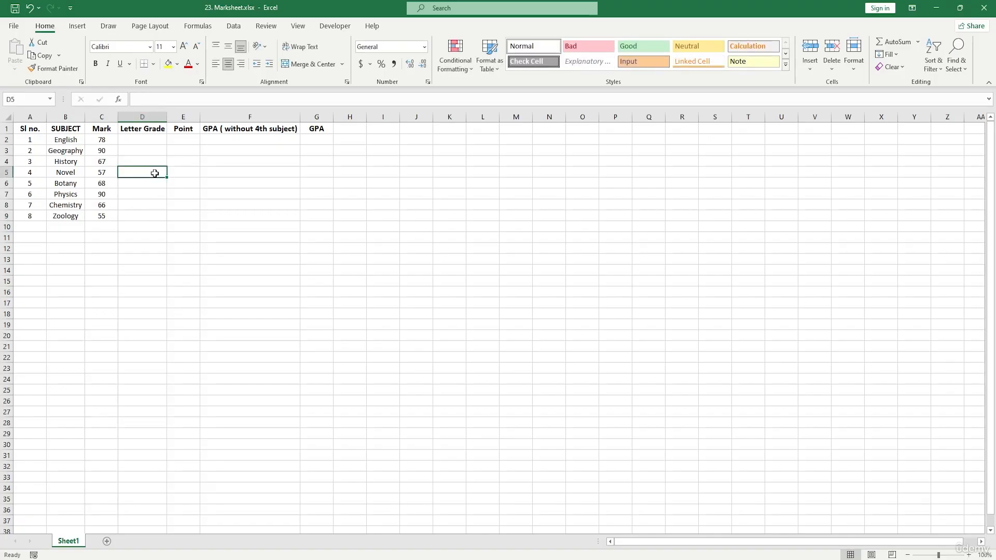
pyautogui.click(143, 140)
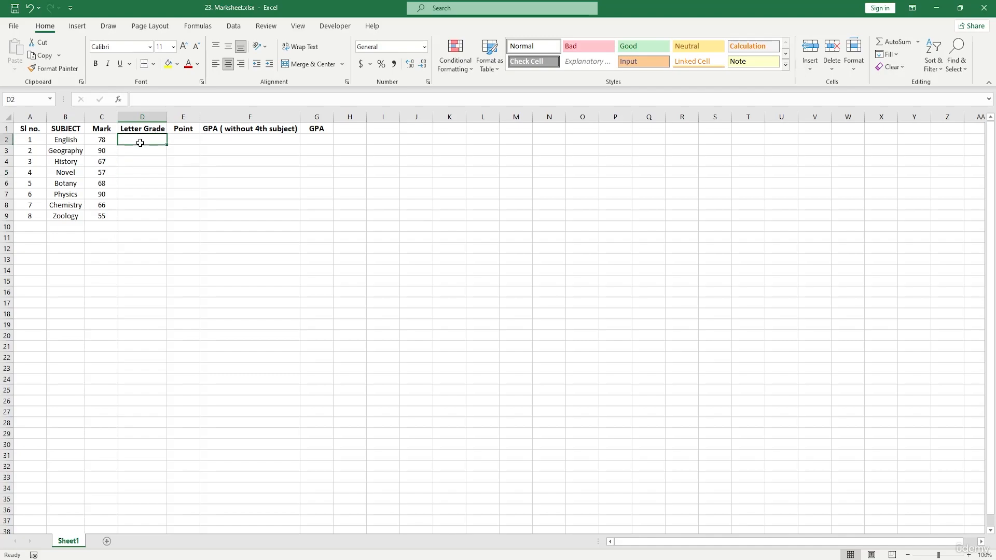
pyautogui.doubleClick(159, 137)
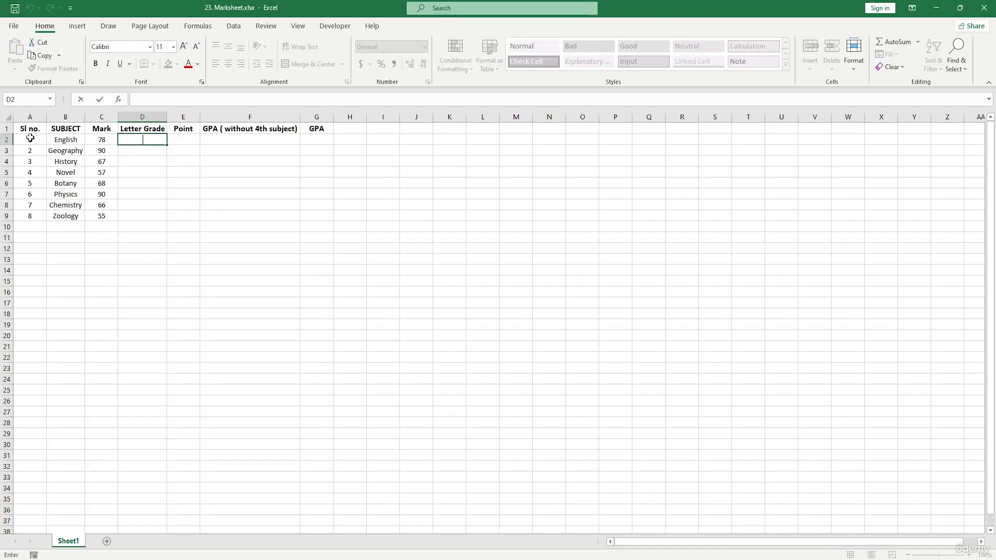
# Give the serial numbers in A2 to A9 the Number format without decimals and align them left.
pyautogui.moveTo(32, 139); pyautogui.dragTo(31, 216)
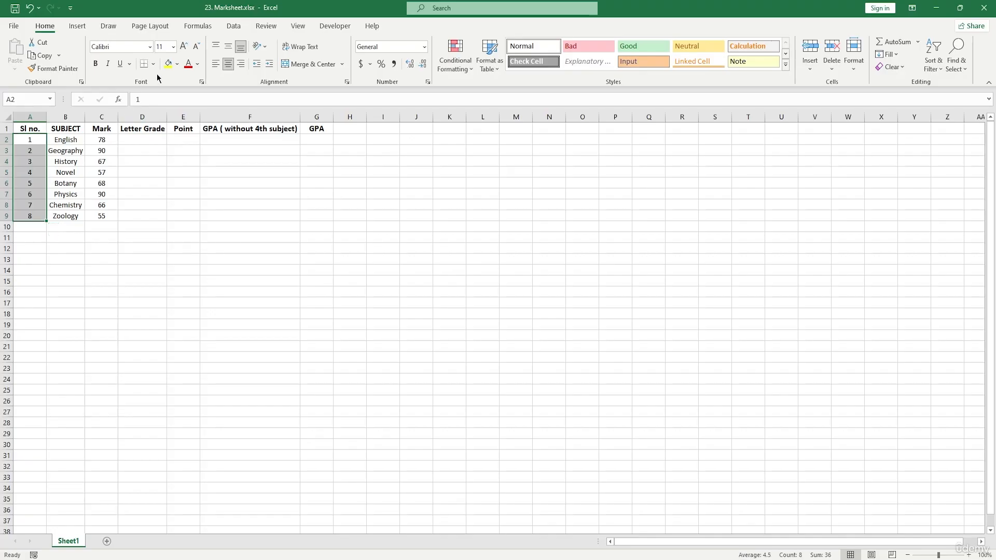
pyautogui.click(410, 65)
pyautogui.click(423, 65)
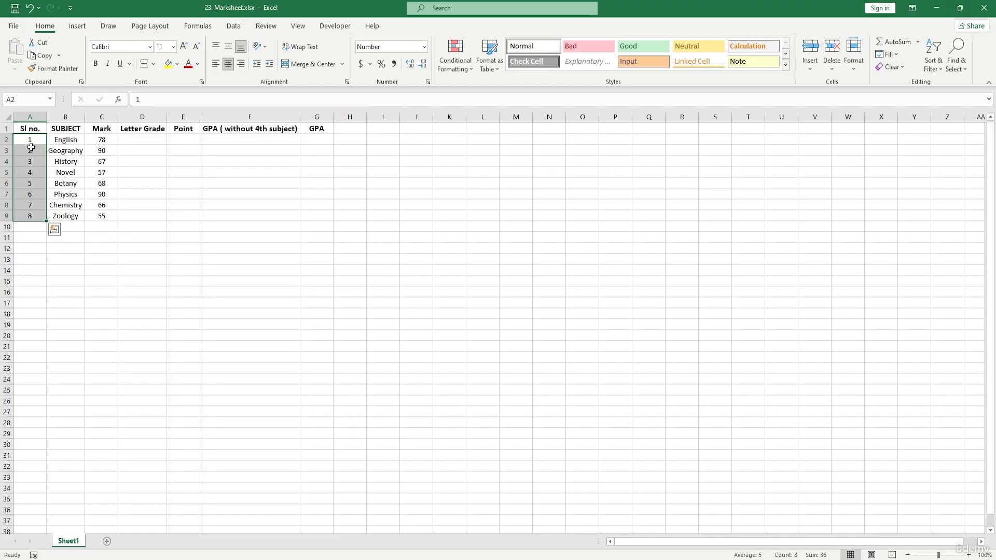
pyautogui.click(241, 64)
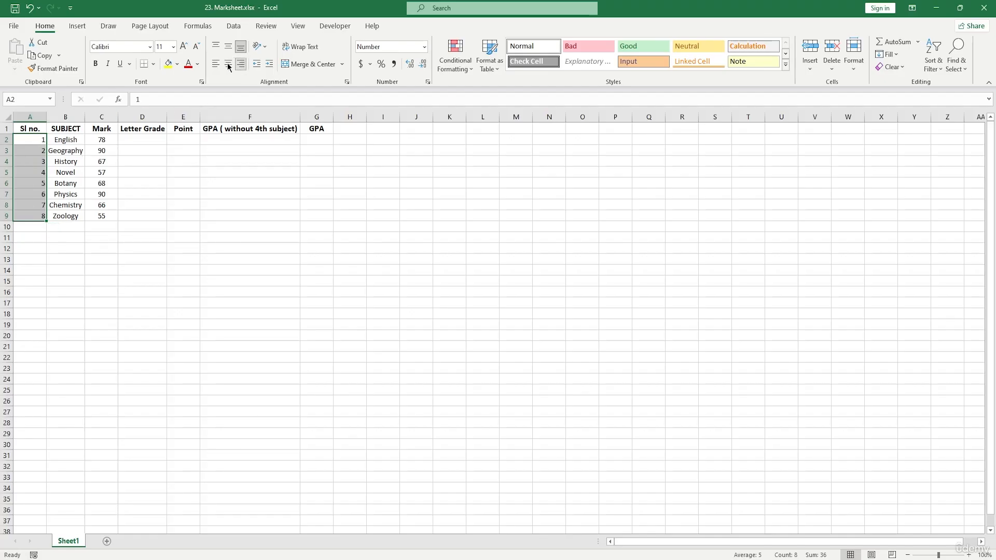
pyautogui.click(216, 64)
pyautogui.click(221, 193)
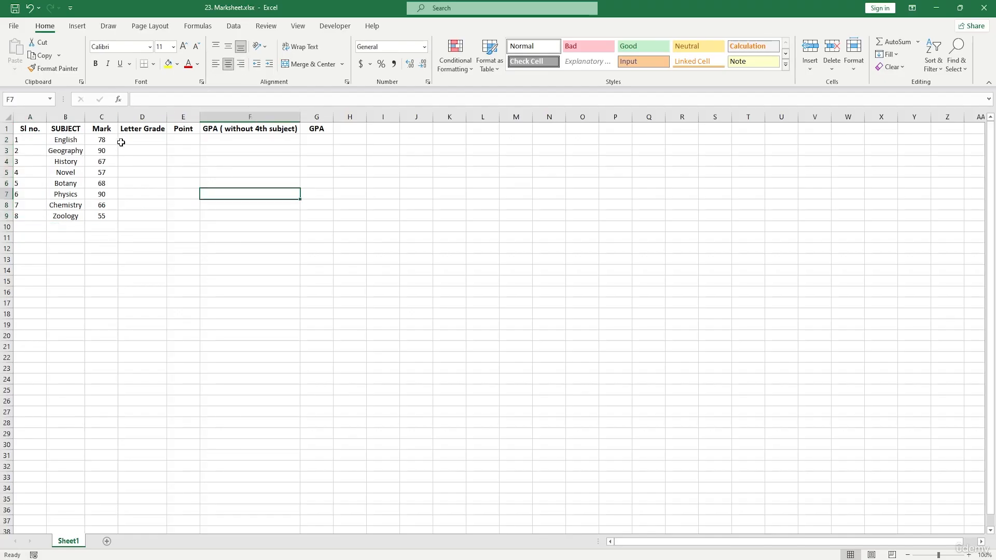
# Left-align the subject names in B2 to B9.
pyautogui.moveTo(73, 143); pyautogui.dragTo(78, 216)
pyautogui.click(212, 68)
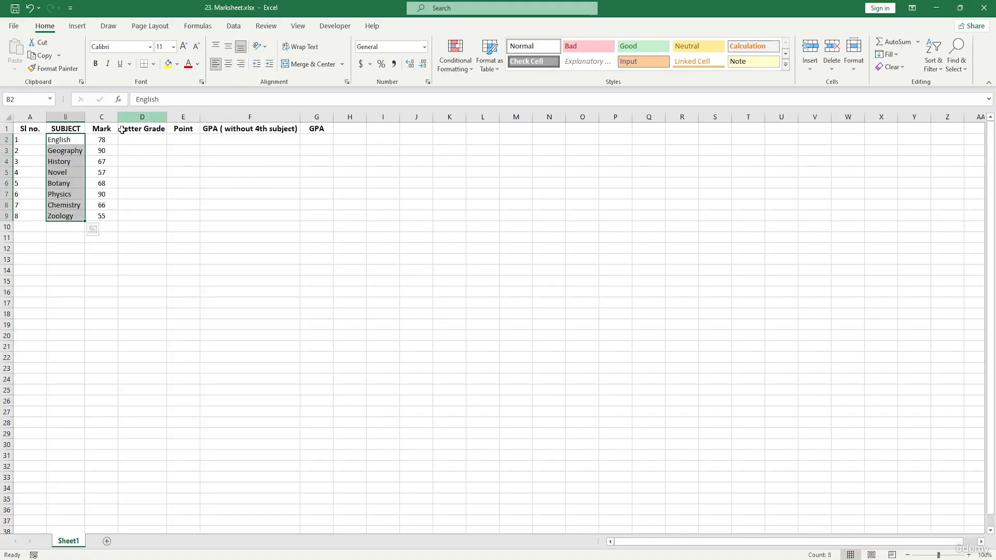
pyautogui.click(66, 151)
pyautogui.click(244, 213)
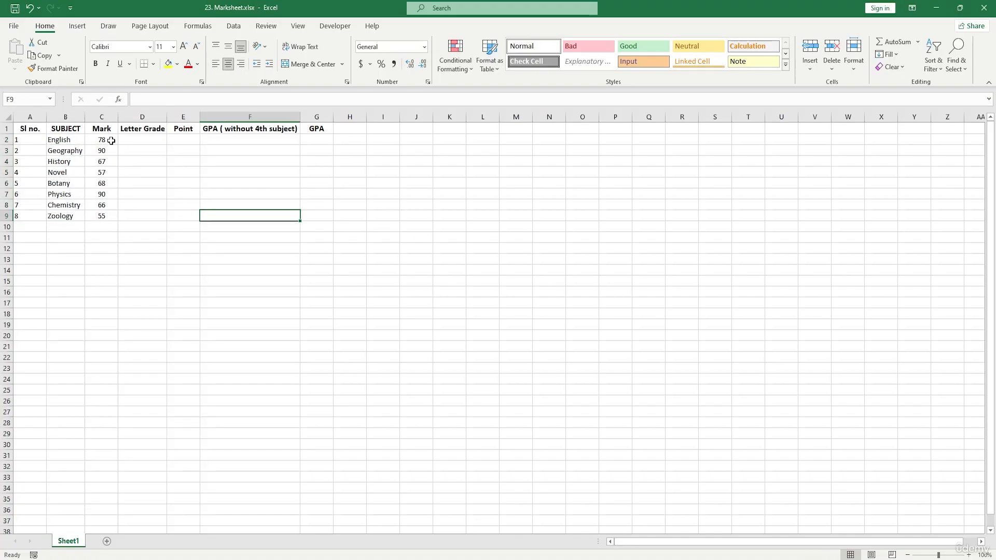
pyautogui.moveTo(110, 142); pyautogui.dragTo(112, 229)
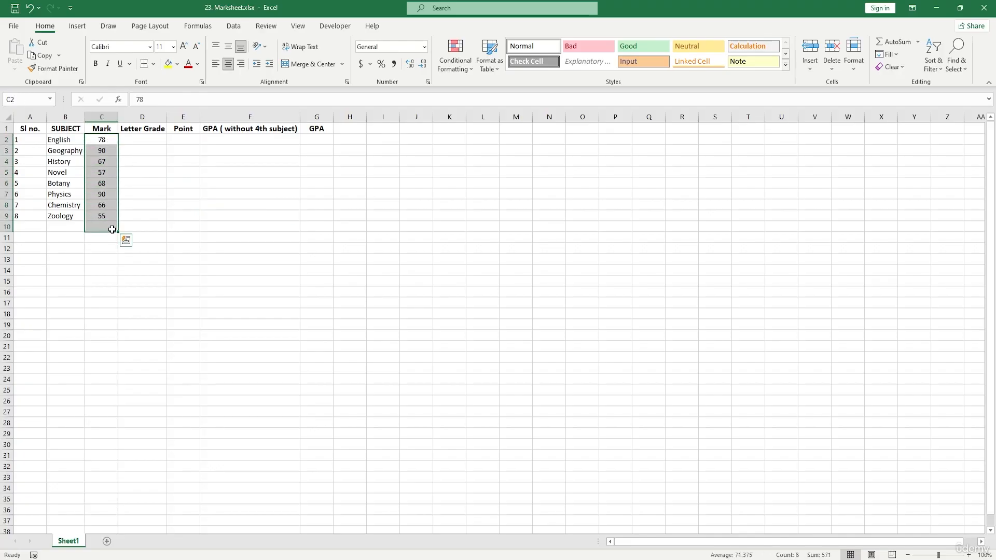
pyautogui.click(183, 183)
# Enter the formula =IF(C2>=80,"A+") in D2 for the English letter grade.
pyautogui.click(140, 139)
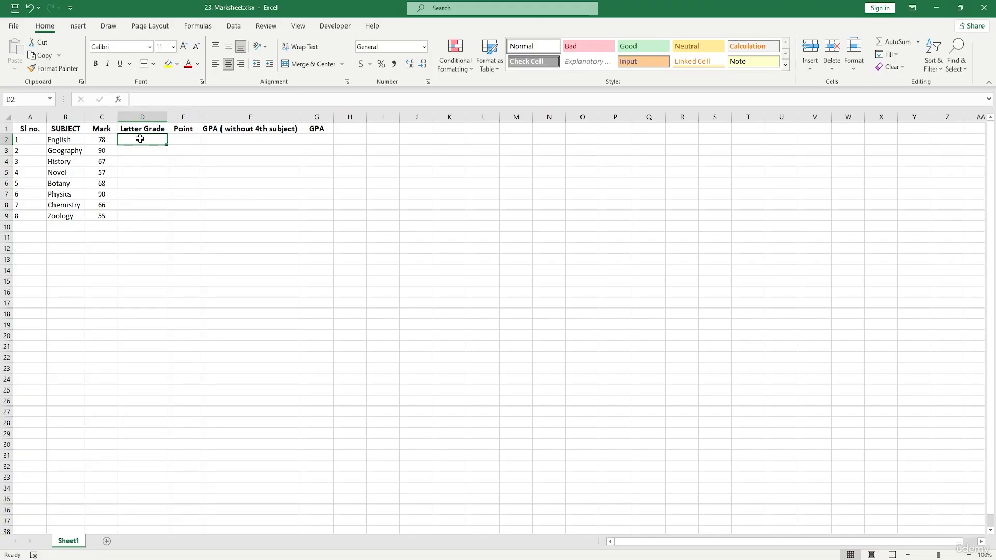
pyautogui.write('=')
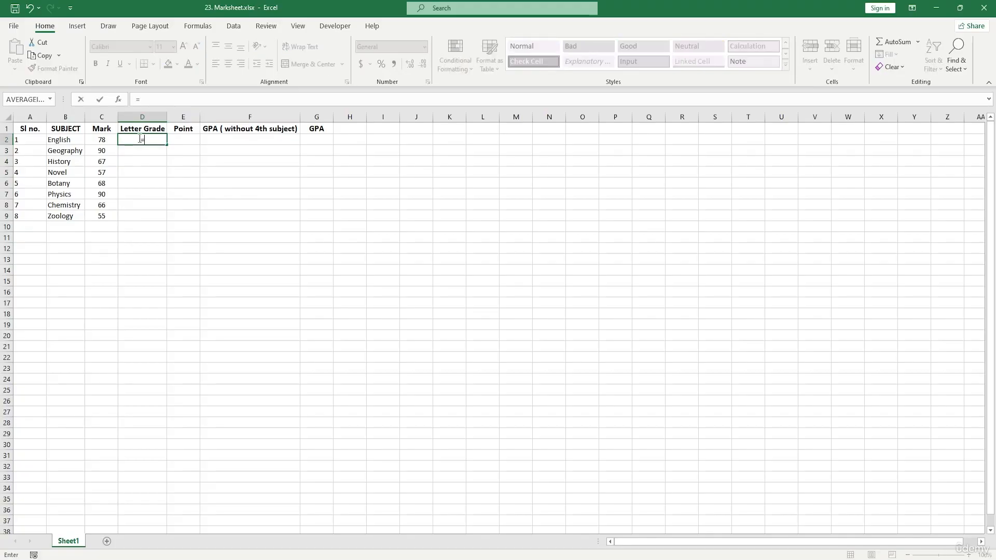
pyautogui.write('IF(')
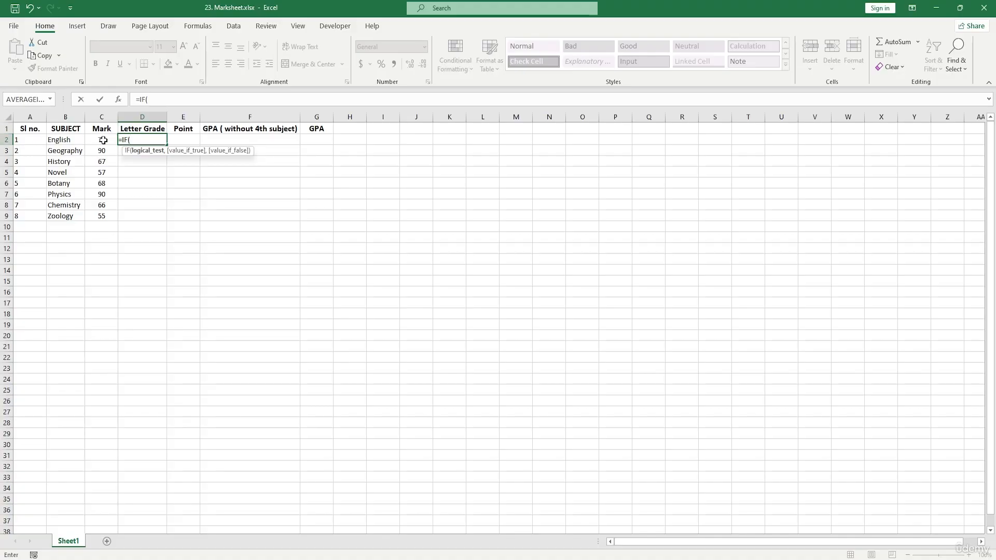
pyautogui.click(99, 140)
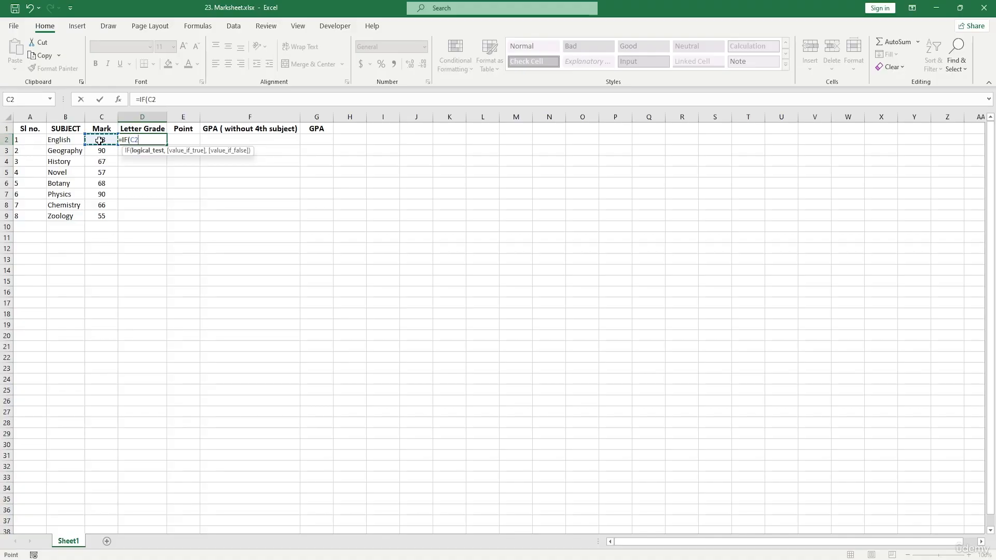
pyautogui.write('>=80,')
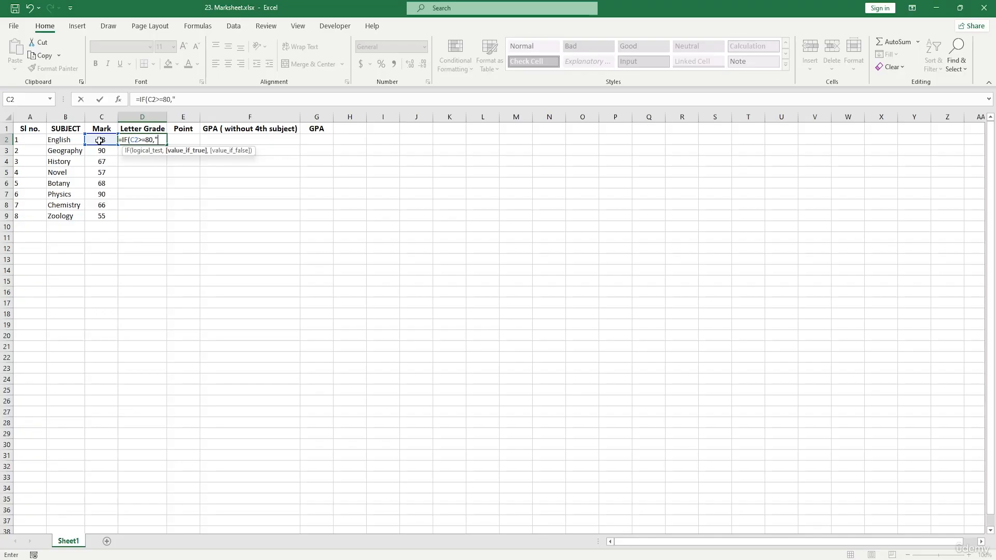
pyautogui.write('A+"')
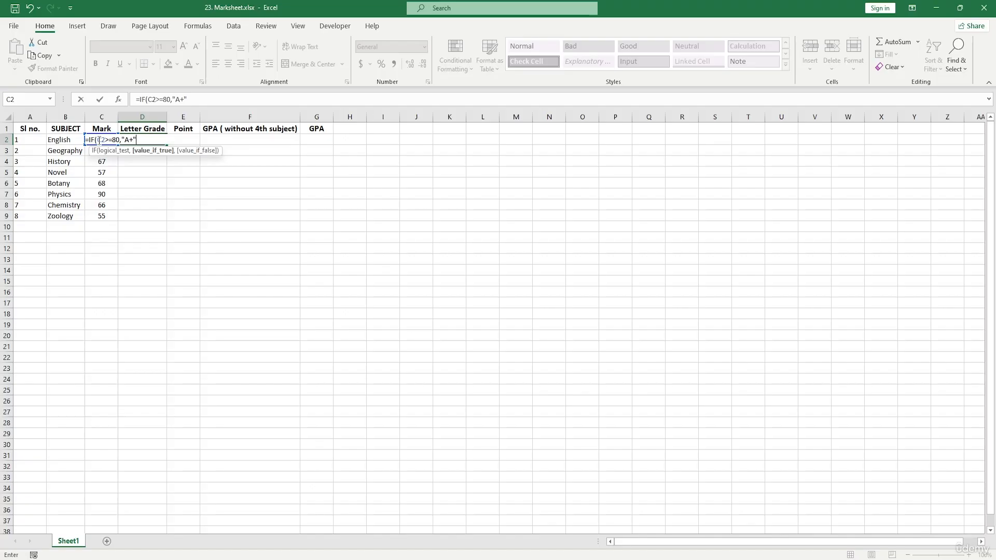
pyautogui.hotkey('shift', 'Left')
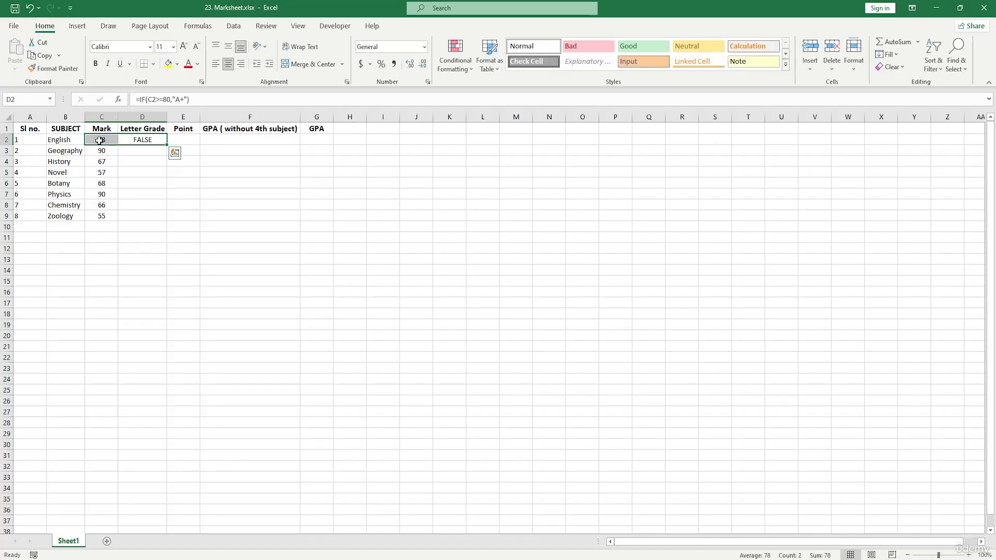
# Nest a second IF as the false value of D2's formula, reusing the copied condition C2>=80,"A+".
pyautogui.doubleClick(144, 139)
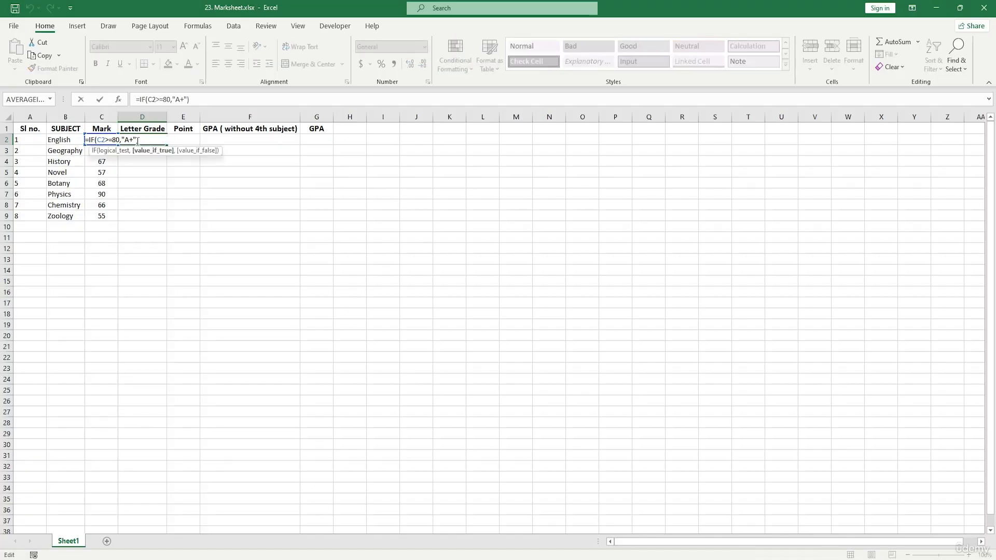
pyautogui.moveTo(137, 140); pyautogui.dragTo(96, 141)
pyautogui.hotkey('ctrl', 'c')
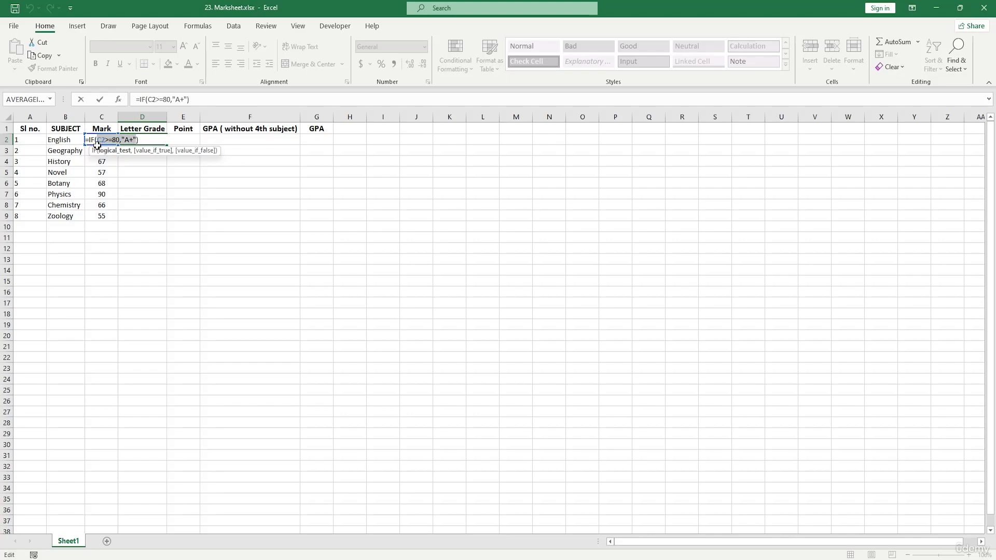
pyautogui.click(144, 138)
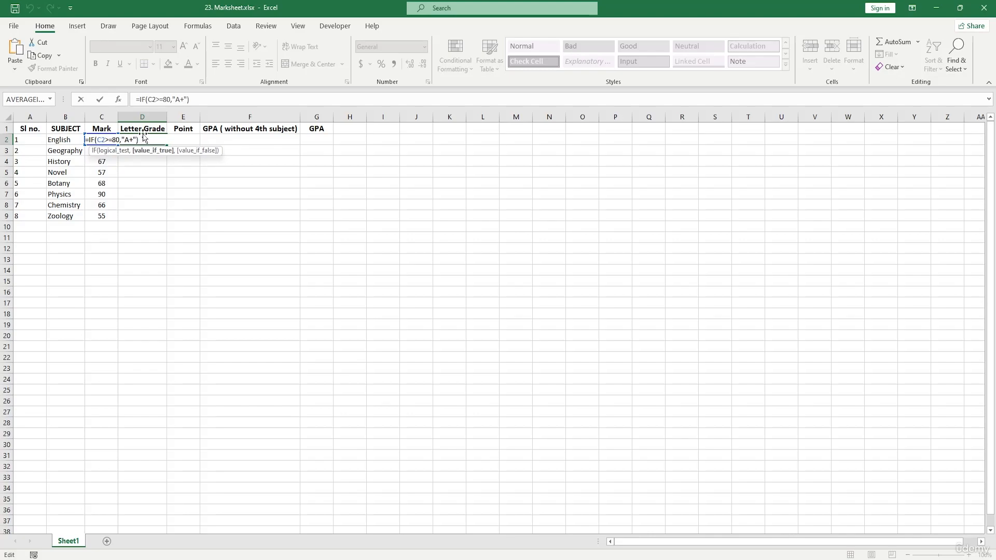
pyautogui.write(',')
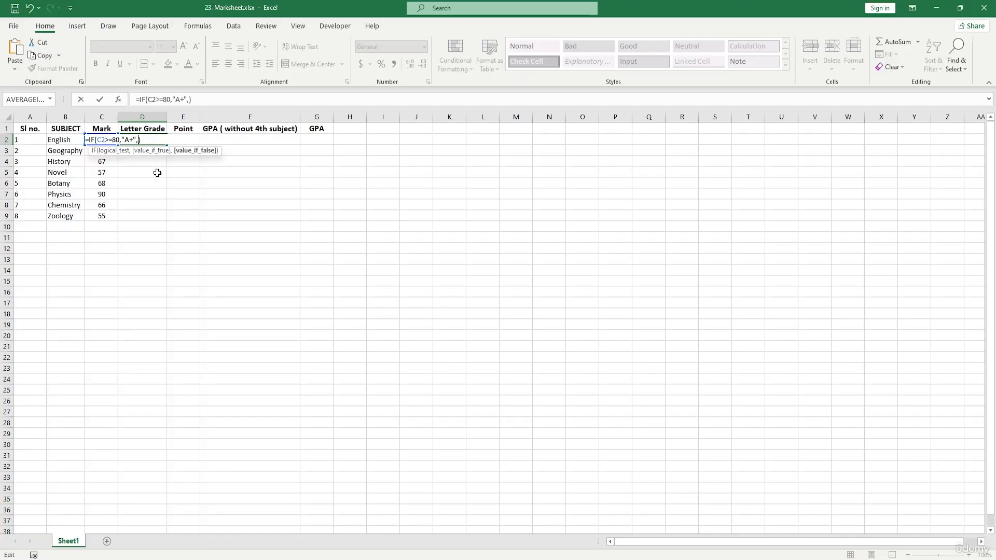
pyautogui.hotkey('ctrl', 'v')
pyautogui.write('IF(')
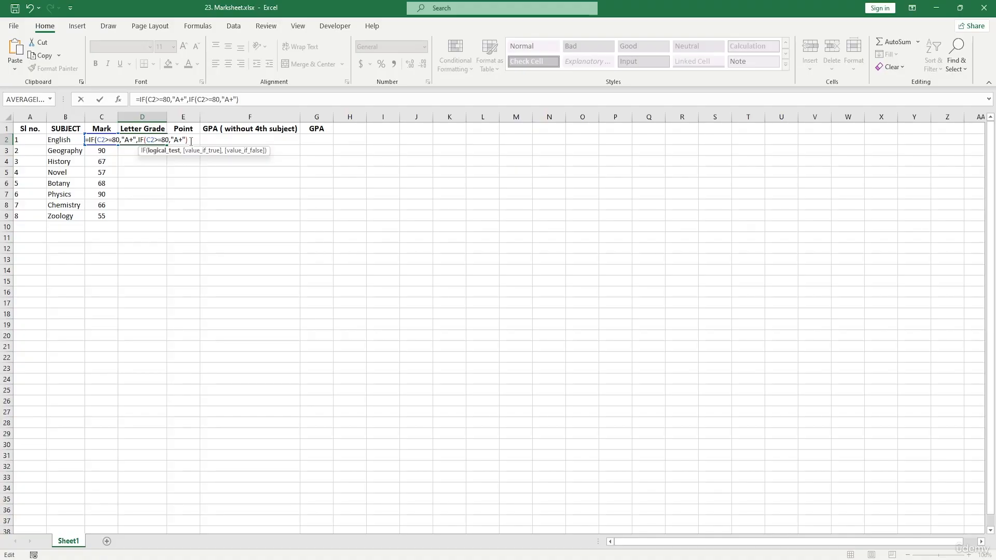
# Change the nested IF in D2 to test C2>=70 and return "A".
pyautogui.click(170, 140)
pyautogui.press('BackSpace')
pyautogui.press('BackSpace')
pyautogui.write('70')
pyautogui.press('Right')
pyautogui.press('Right')
pyautogui.press('Right')
pyautogui.press('Right')
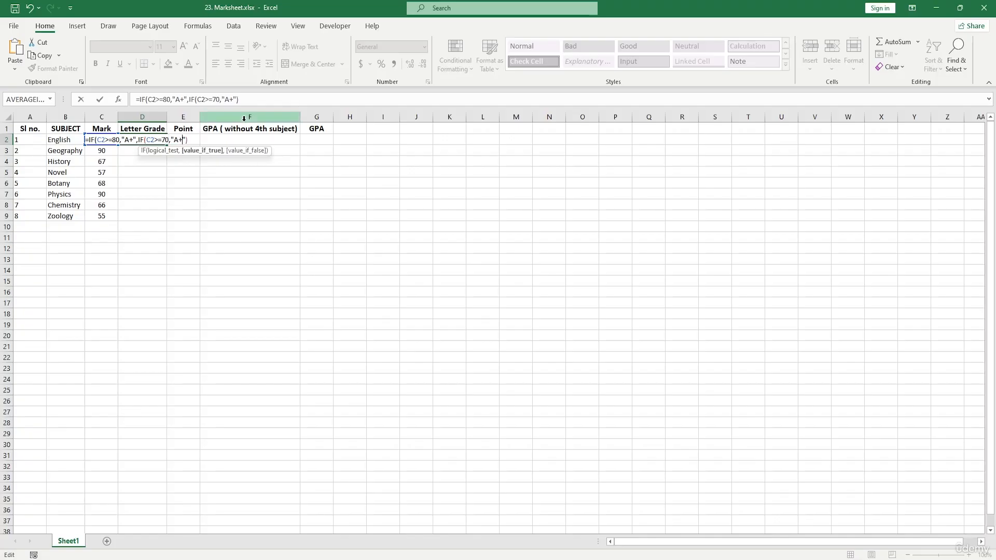
pyautogui.press('BackSpace')
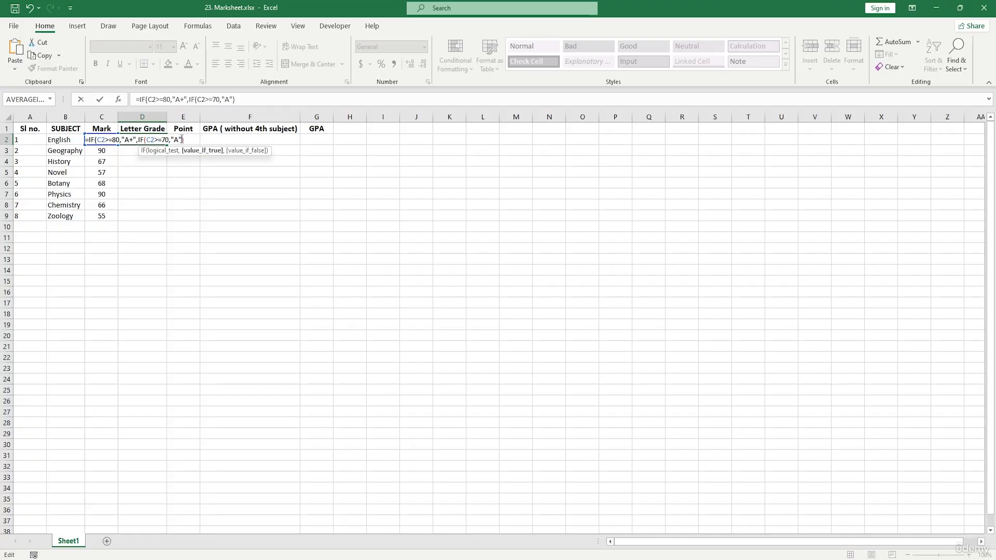
# Append a copy of the nested test IF(C2>=70,"A" as the next false value in D2's formula.
pyautogui.moveTo(167, 140); pyautogui.dragTo(139, 149)
pyautogui.hotkey('ctrl', 'c')
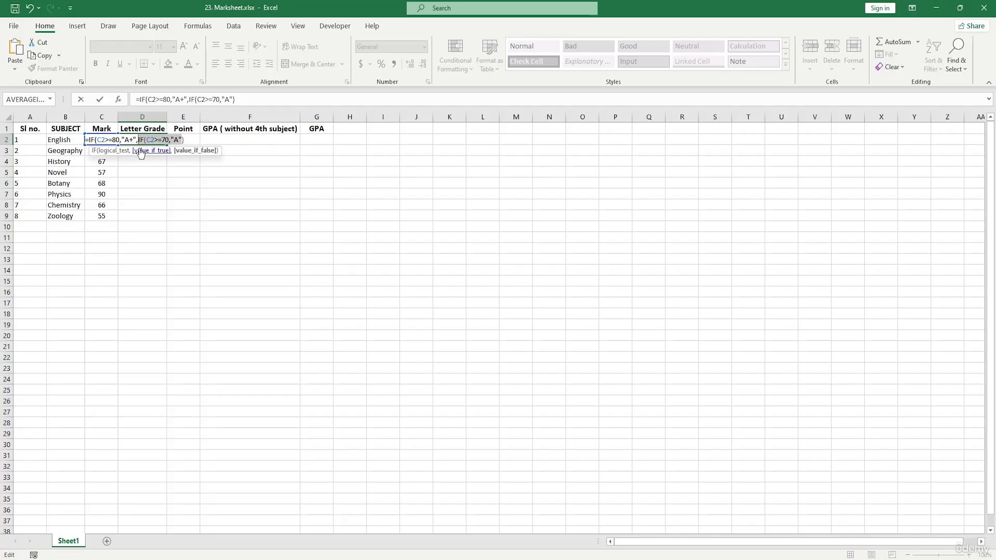
pyautogui.click(183, 140)
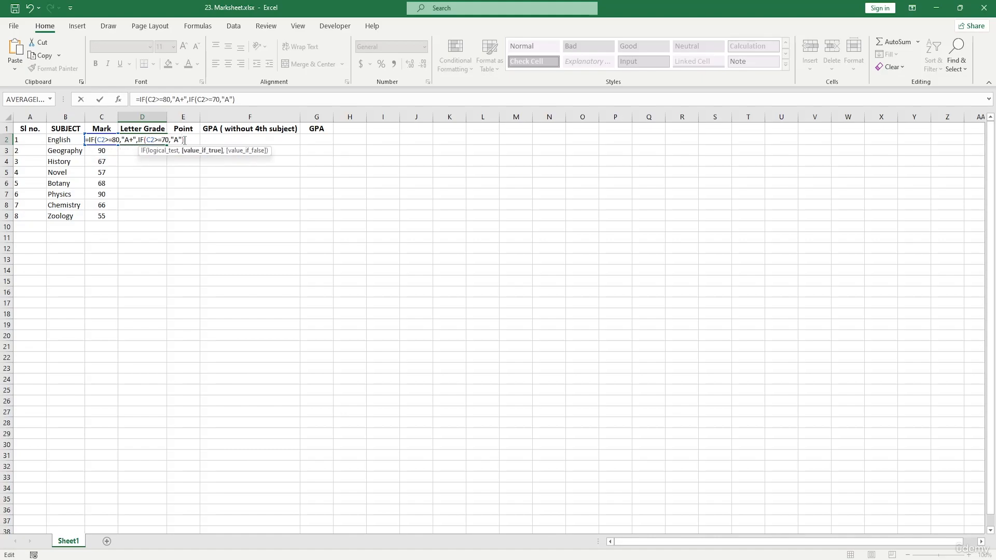
pyautogui.click(192, 136)
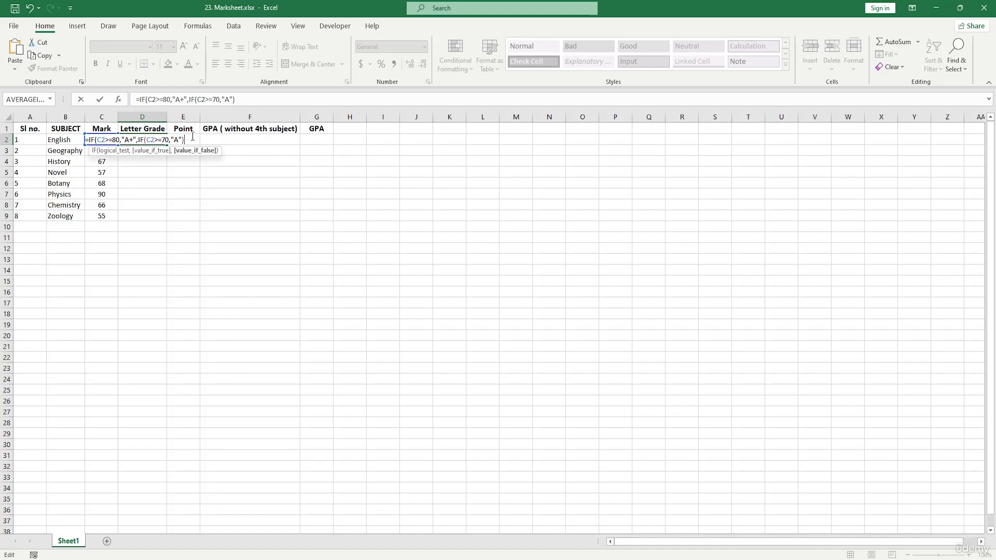
pyautogui.press('BackSpace')
pyautogui.write(',')
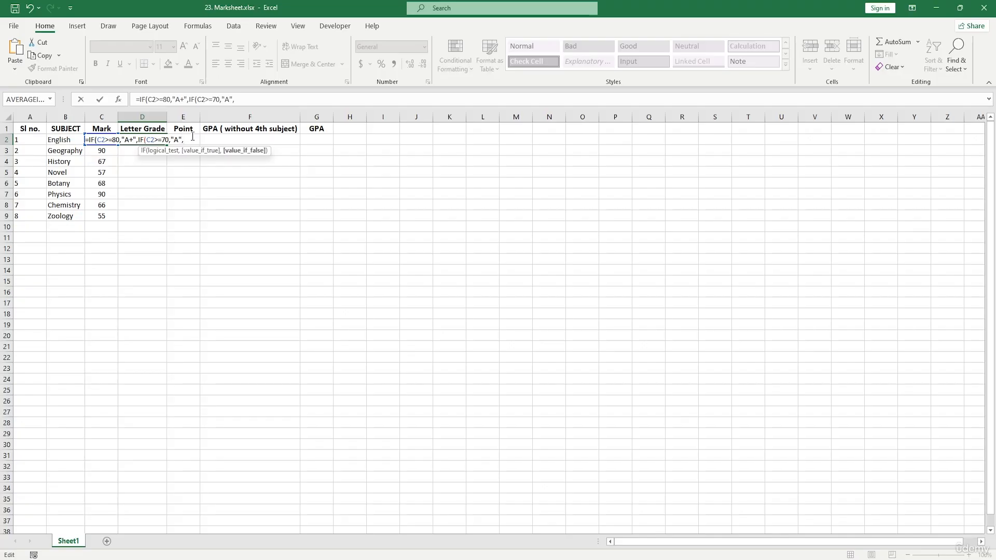
pyautogui.hotkey('ctrl', 'v')
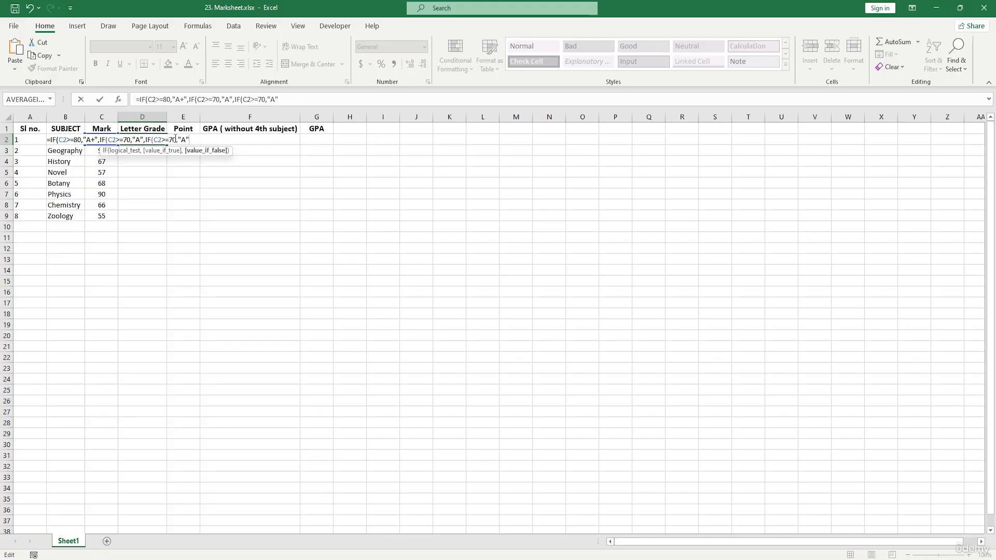
# Change the third IF test in D2 to C2>=60 with the result "A-".
pyautogui.click(176, 139)
pyautogui.press('BackSpace')
pyautogui.press('BackSpace')
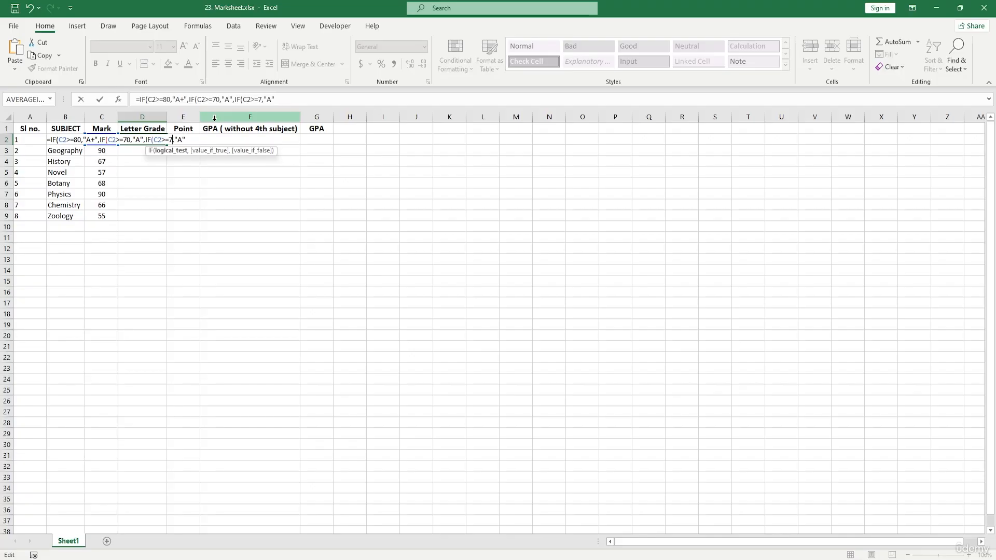
pyautogui.write('60')
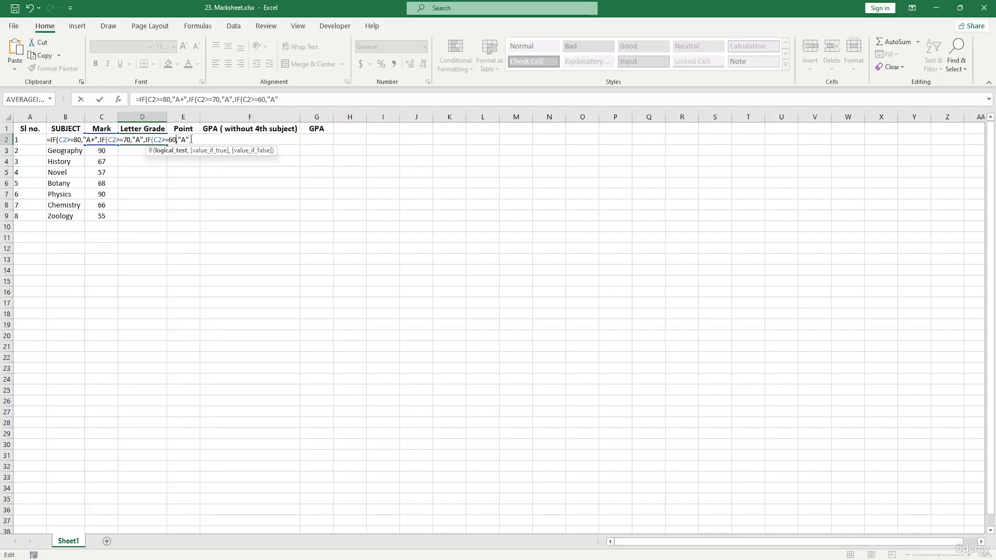
pyautogui.click(187, 140)
pyautogui.write('-",')
# Append a fourth nested test, IF(C2>=50,"B", to the formula in D2.
pyautogui.hotkey('ctrl', 'v')
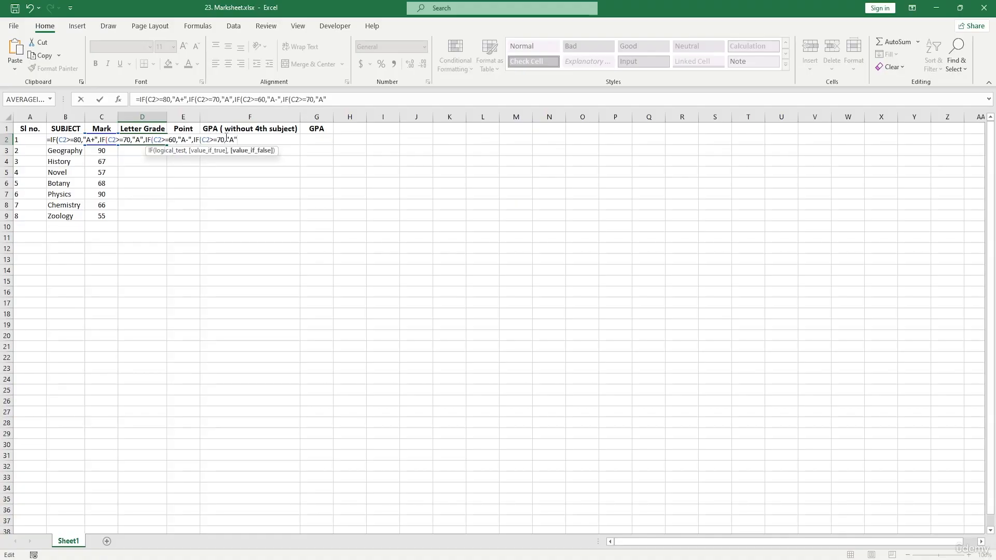
pyautogui.click(226, 138)
pyautogui.press('BackSpace')
pyautogui.press('BackSpace')
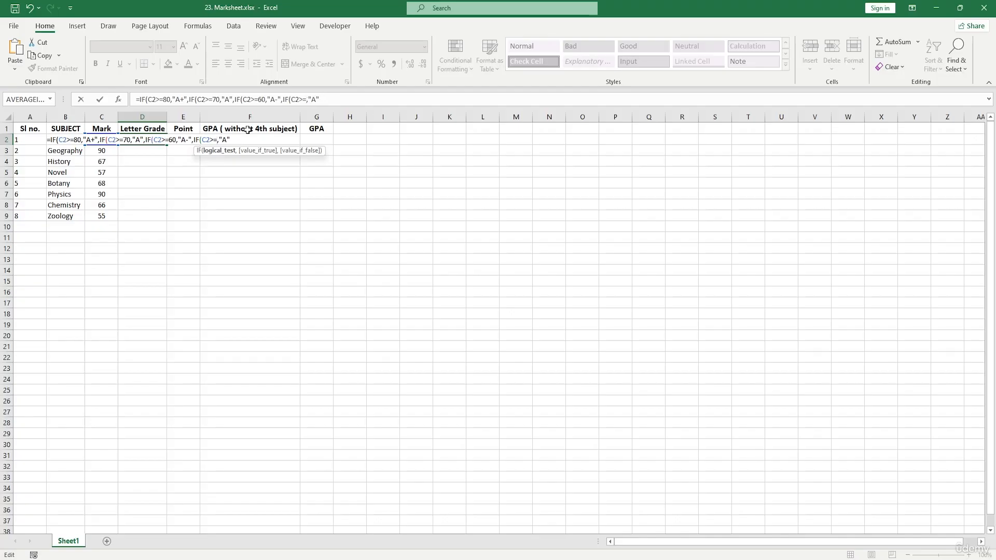
pyautogui.write('50')
pyautogui.click(252, 138)
pyautogui.press('BackSpace')
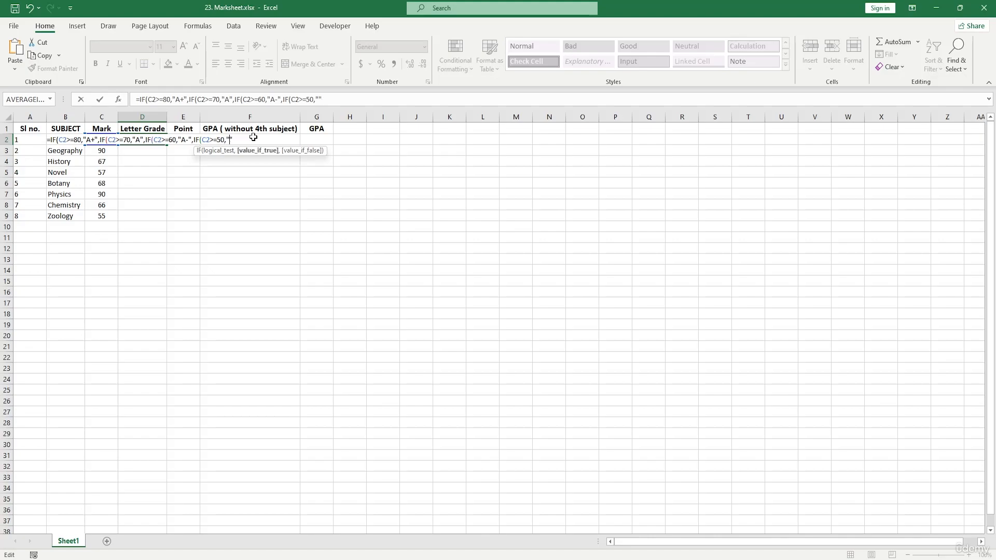
pyautogui.write('B",')
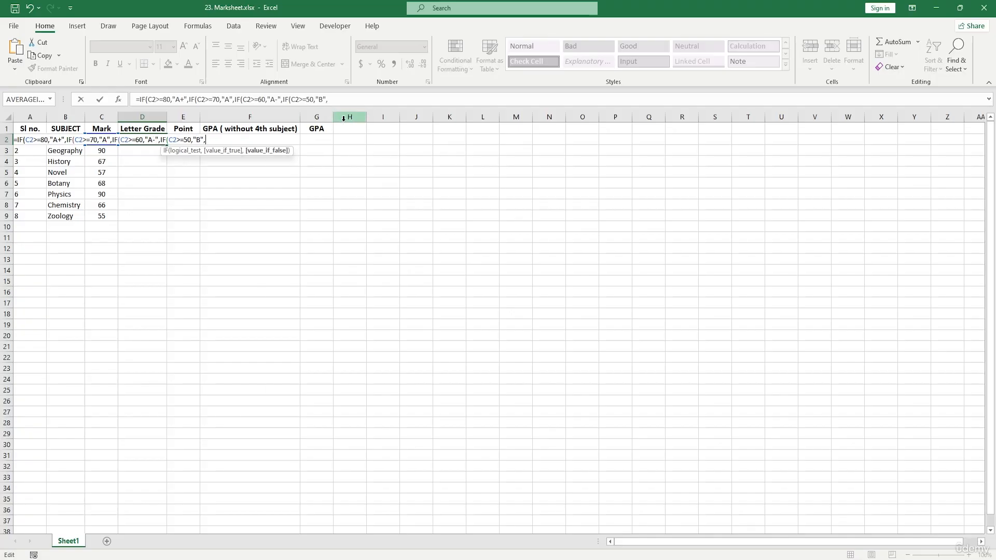
# Append a fifth nested test, IF(C2>=40,"C", to the formula in D2.
pyautogui.write('IF(C2>=70,"A"')
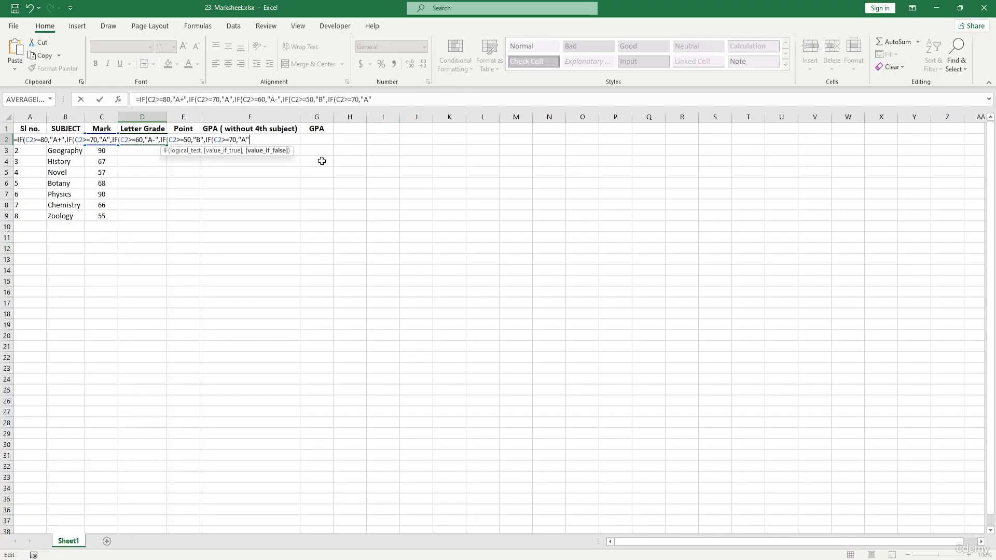
pyautogui.click(236, 139)
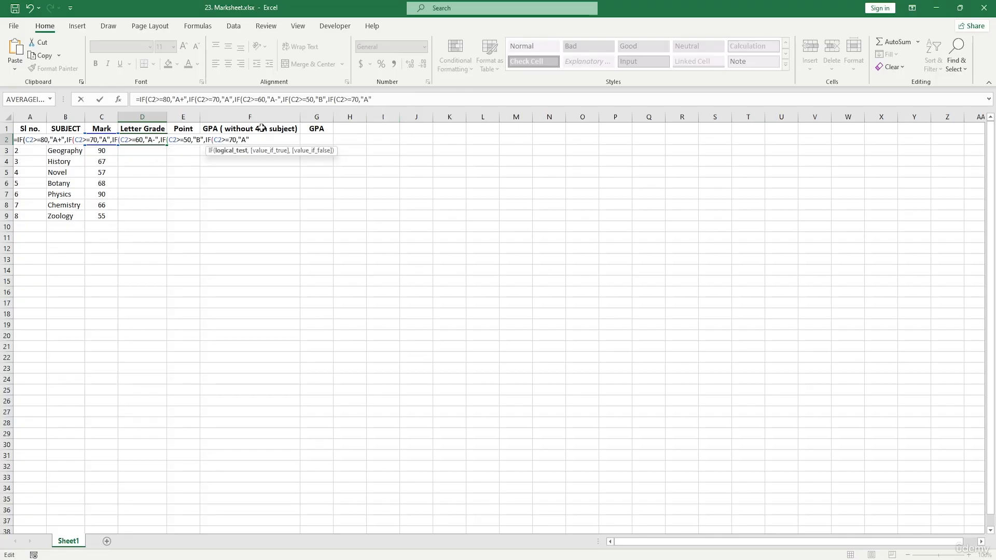
pyautogui.press('BackSpace')
pyautogui.press('BackSpace')
pyautogui.write('40')
pyautogui.press('Right')
pyautogui.press('Right')
pyautogui.press('Delete')
pyautogui.write('C",')
# Append the last nested test, IF(C2>=30,"F", and complete D2's formula with six closing parentheses.
pyautogui.hotkey('ctrl', 'v')
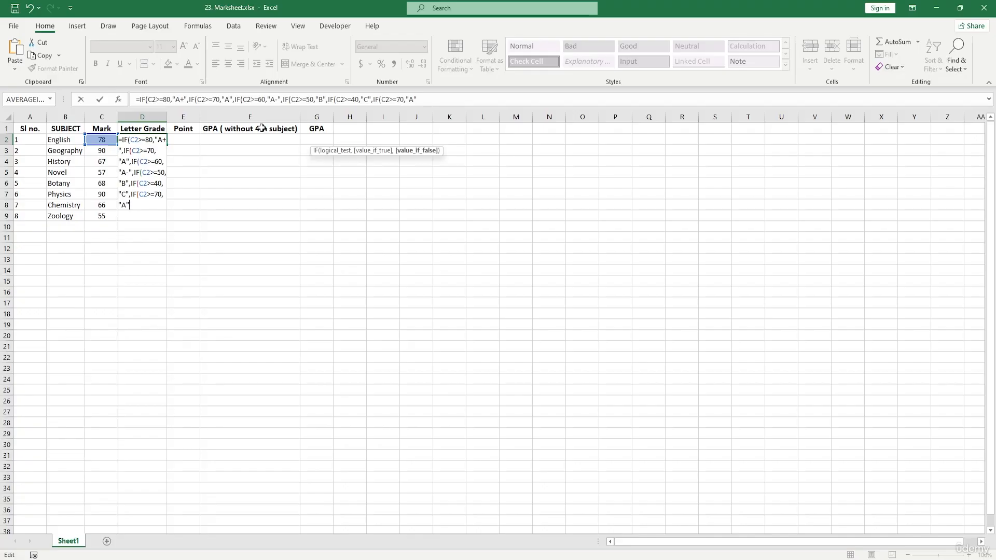
pyautogui.click(162, 195)
pyautogui.press('BackSpace')
pyautogui.press('BackSpace')
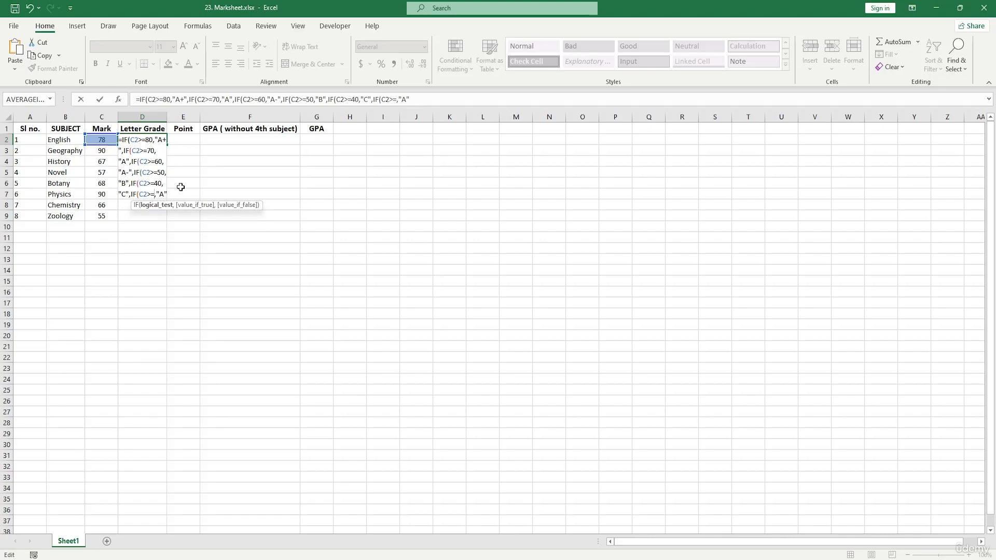
pyautogui.write('30')
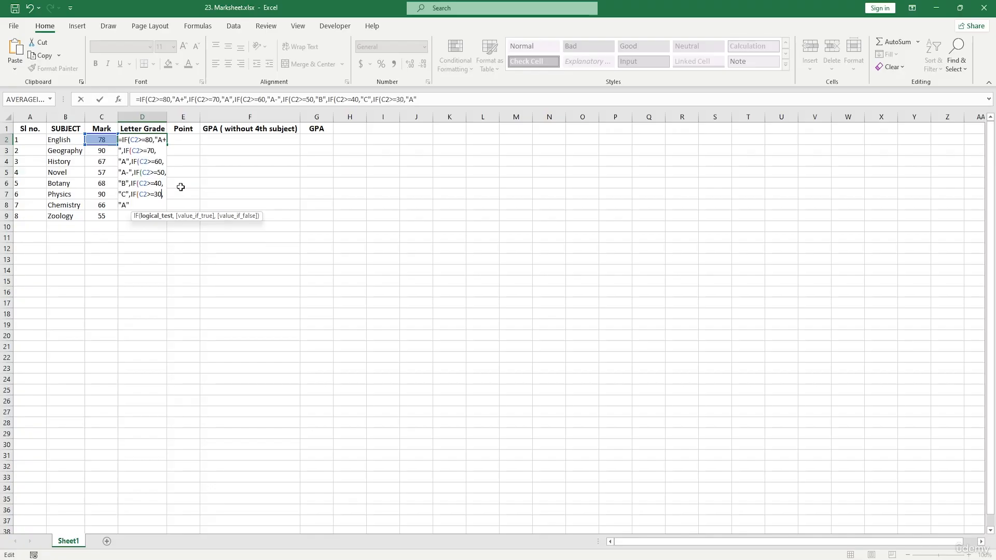
pyautogui.click(128, 205)
pyautogui.press('BackSpace')
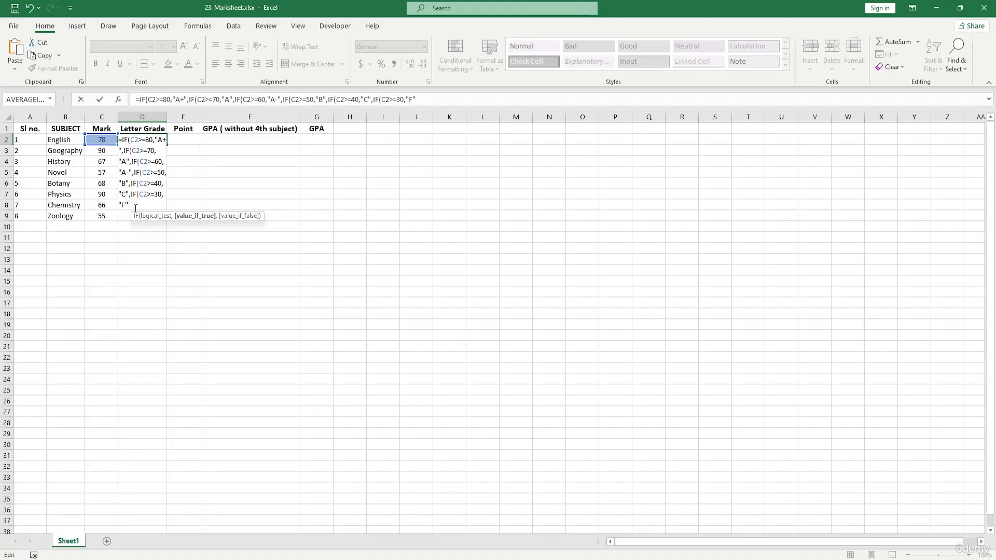
pyautogui.write('))))))')
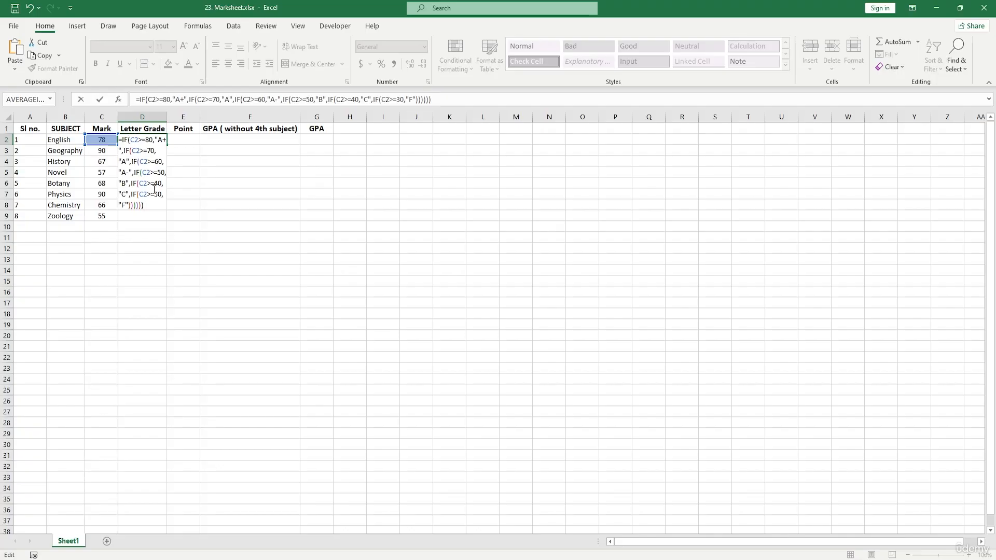
pyautogui.press('Return')
# Fill the letter grade formula from D2 down to D9 for all subjects.
pyautogui.click(158, 144)
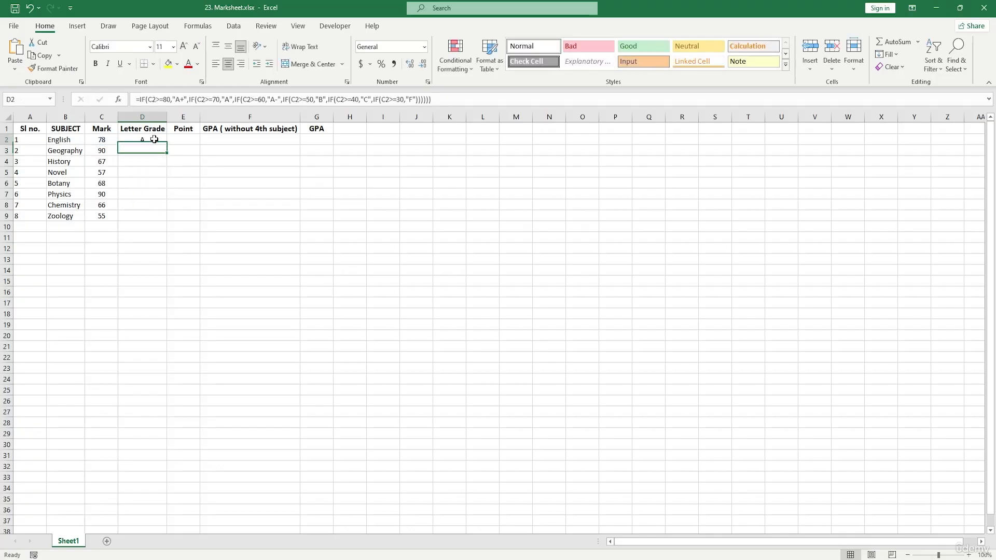
pyautogui.moveTo(166, 145); pyautogui.dragTo(165, 224)
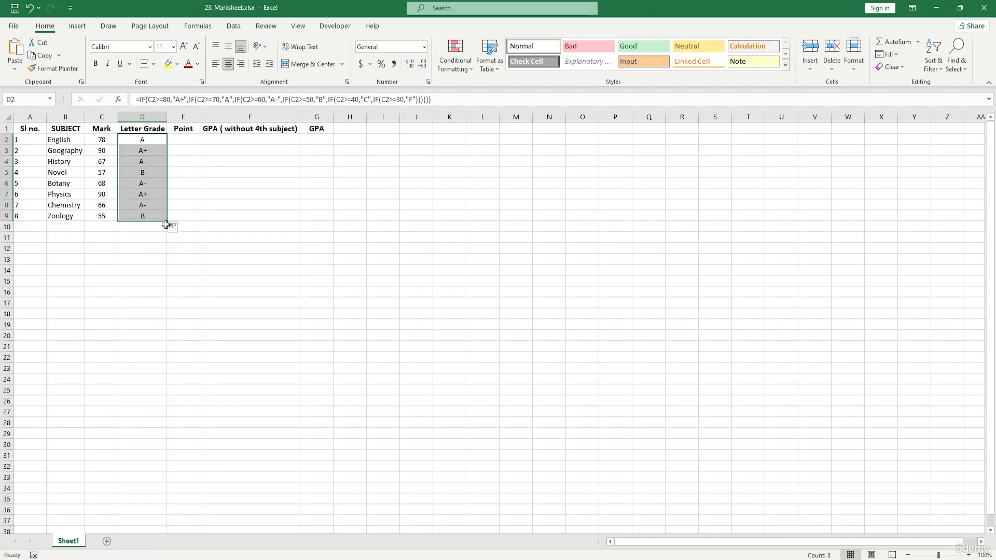
pyautogui.click(111, 196)
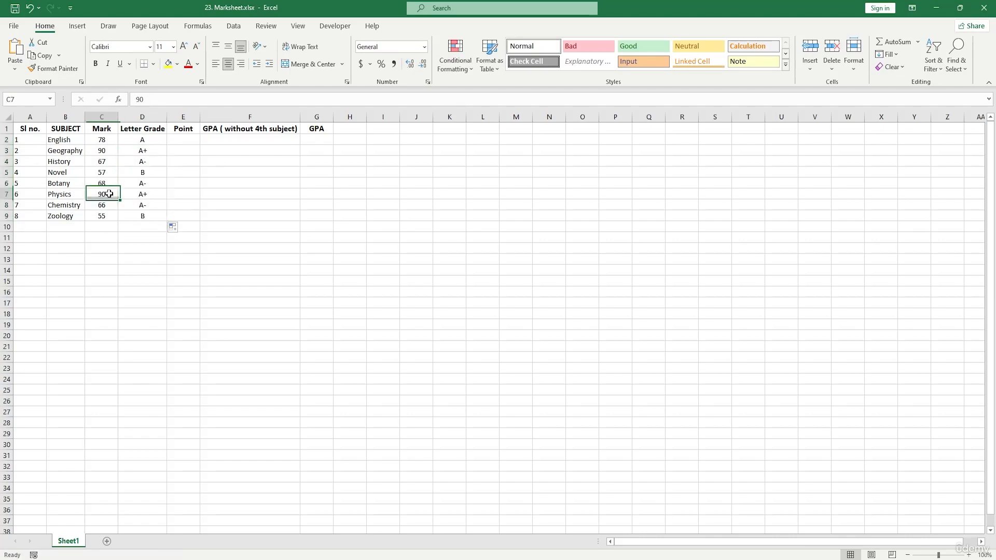
# Set the Botany mark in C6 to 30.
pyautogui.click(113, 184)
pyautogui.doubleClick(114, 184)
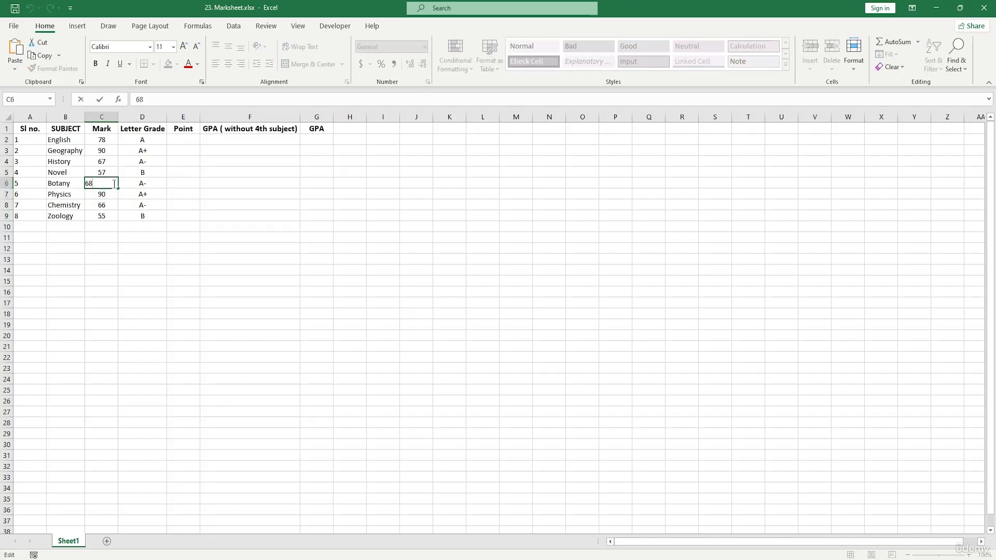
pyautogui.press('BackSpace')
pyautogui.press('BackSpace')
pyautogui.write('30')
pyautogui.press('Return')
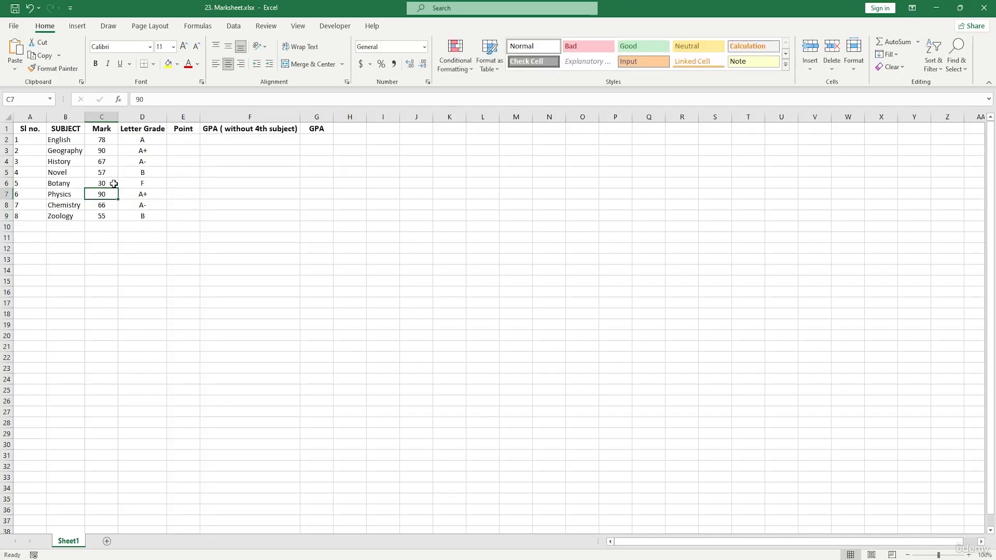
# Set the Botany mark in C6 to 70.
pyautogui.click(113, 184)
pyautogui.doubleClick(114, 184)
pyautogui.press('BackSpace')
pyautogui.press('BackSpace')
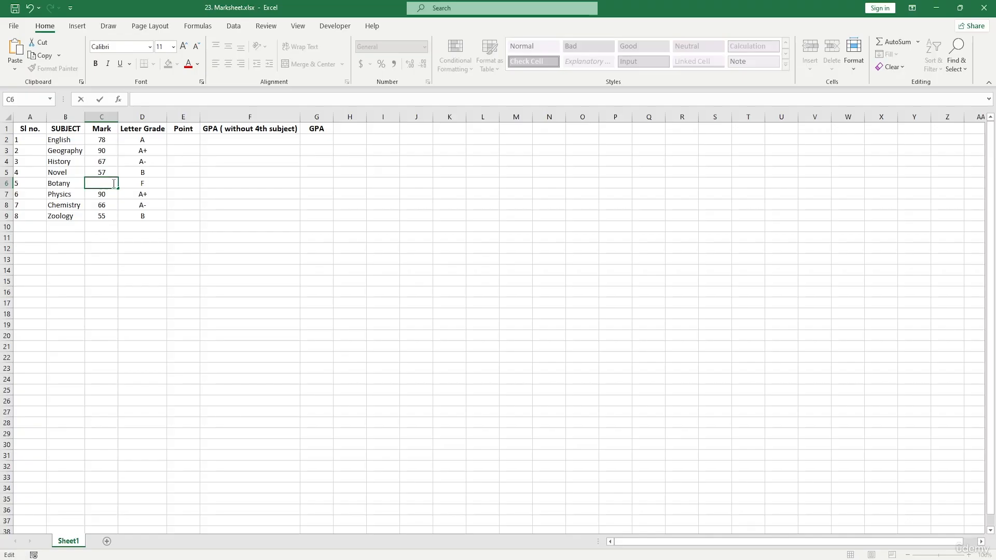
pyautogui.write('70')
pyautogui.click(189, 184)
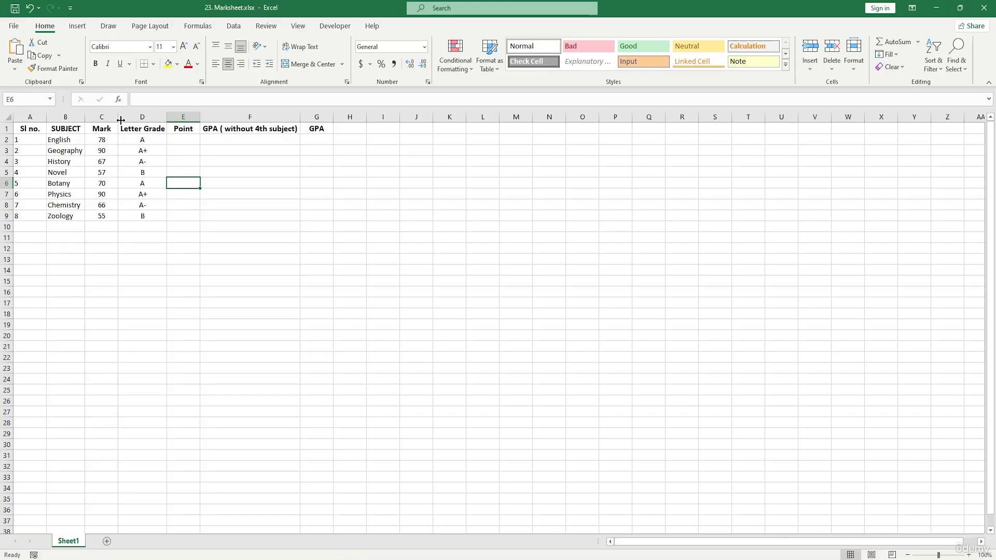
# Copy the full text of the letter grade formula in D2 and paste it into E2 under Point.
pyautogui.click(144, 141)
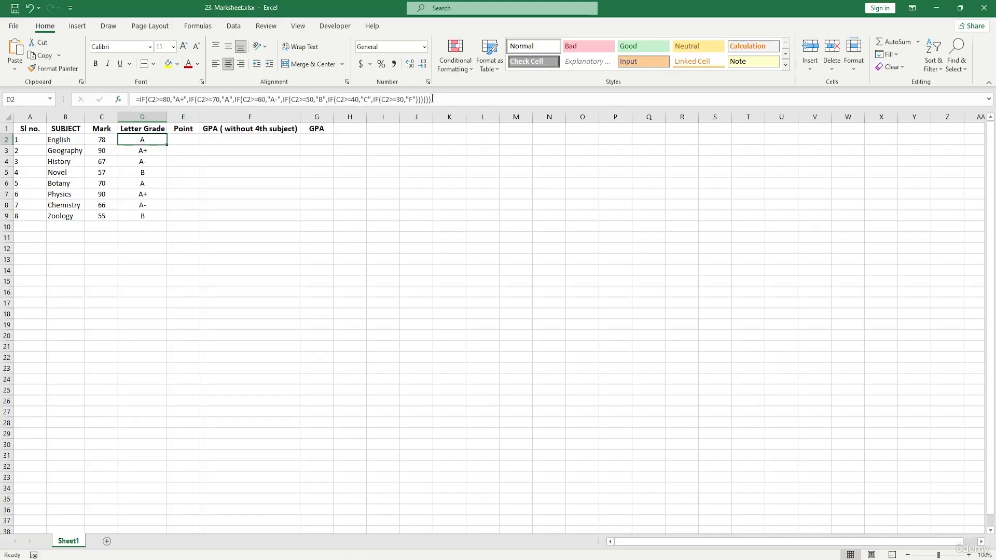
pyautogui.moveTo(432, 99); pyautogui.dragTo(138, 109)
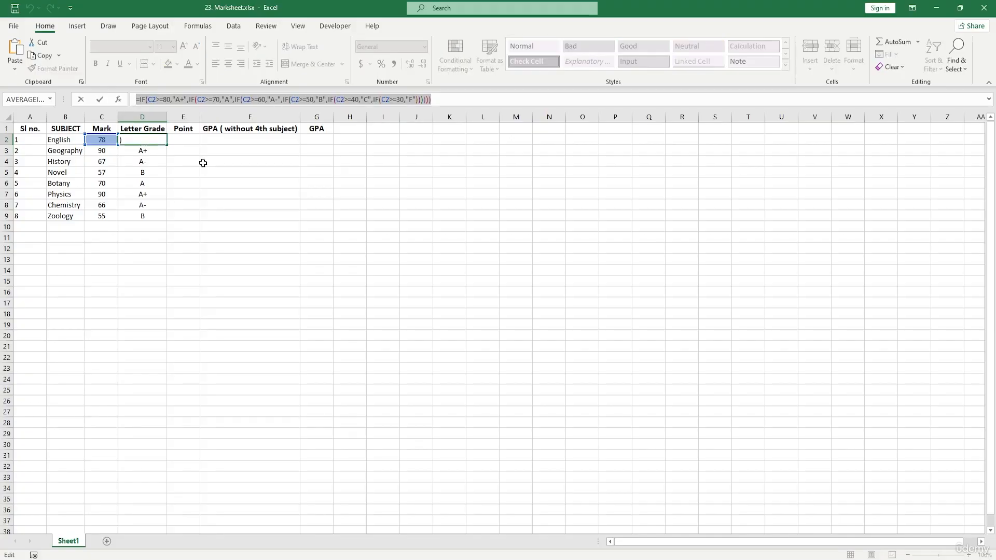
pyautogui.click(216, 173)
pyautogui.hotkey('ctrl', 'z')
pyautogui.hotkey('ctrl', 'c')
pyautogui.click(215, 174)
pyautogui.press('Escape')
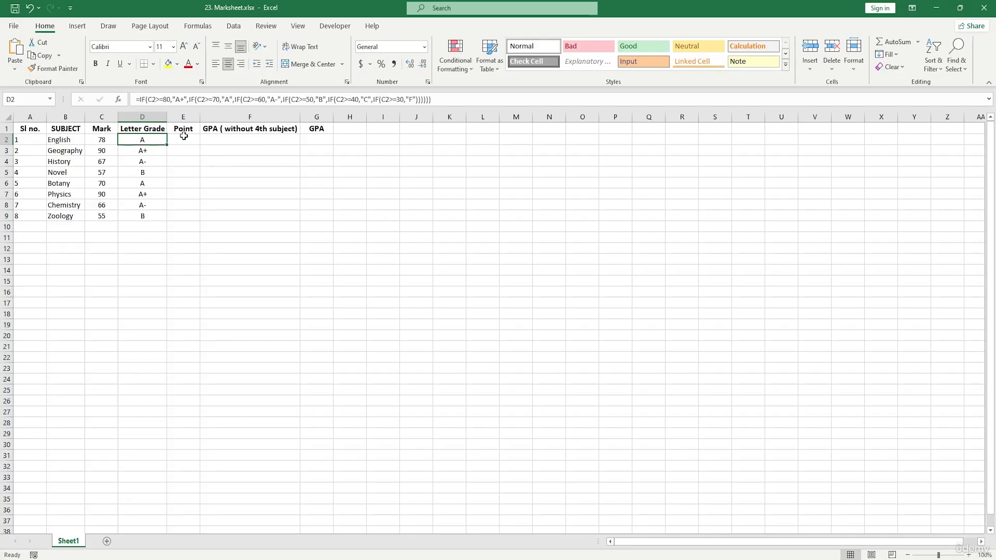
pyautogui.click(182, 140)
pyautogui.click(183, 100)
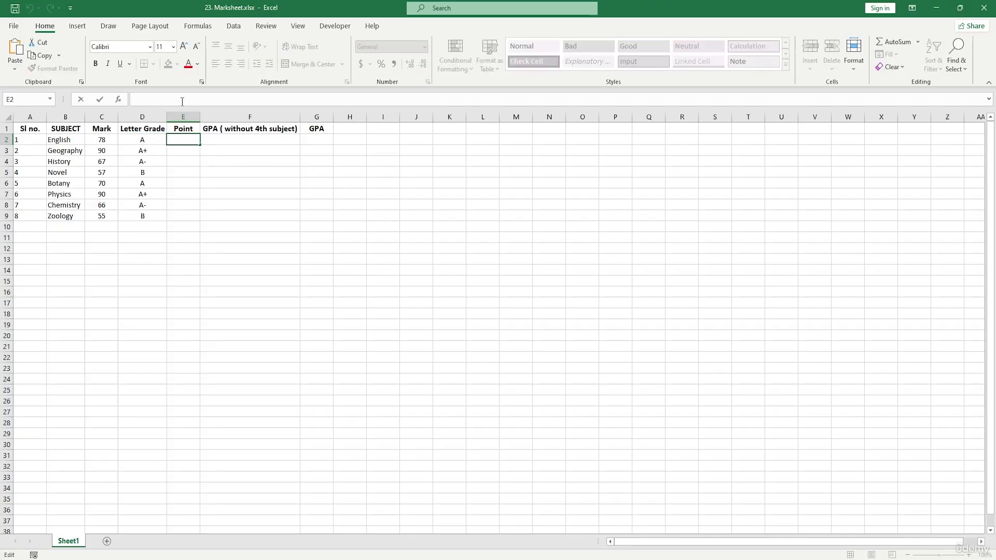
pyautogui.hotkey('ctrl', 'v')
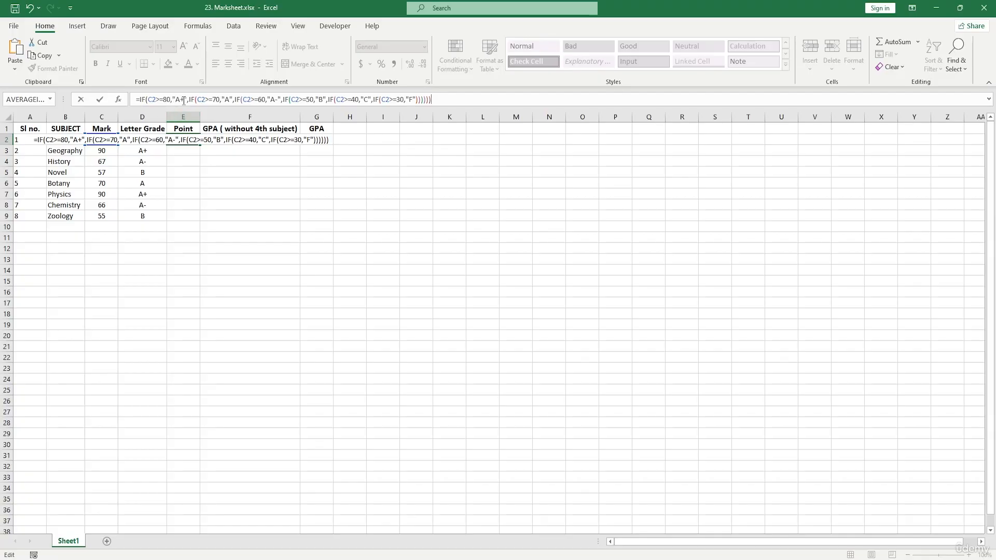
# In the E2 formula, replace the "A+" result with "5" and the "A" result with "4.5".
pyautogui.click(183, 99)
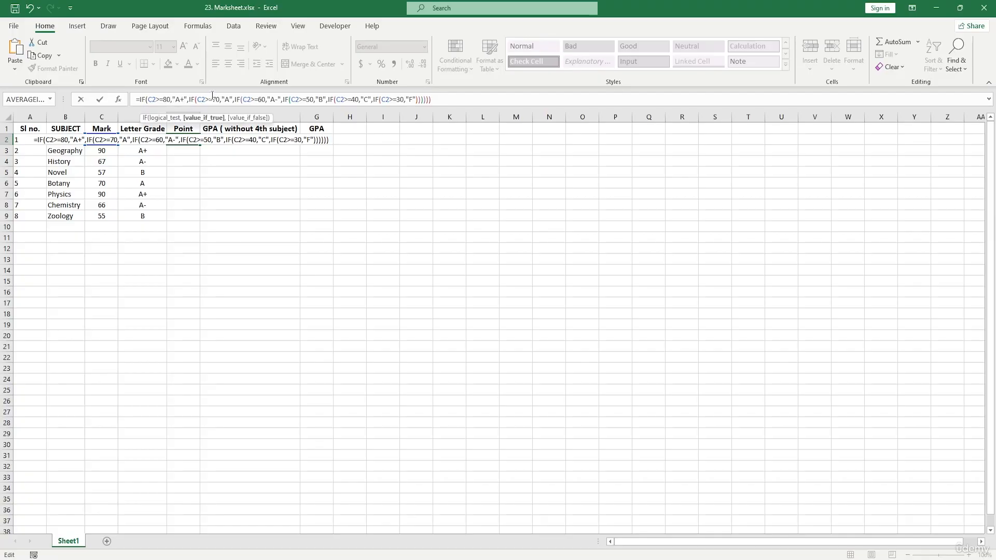
pyautogui.press('BackSpace')
pyautogui.press('BackSpace')
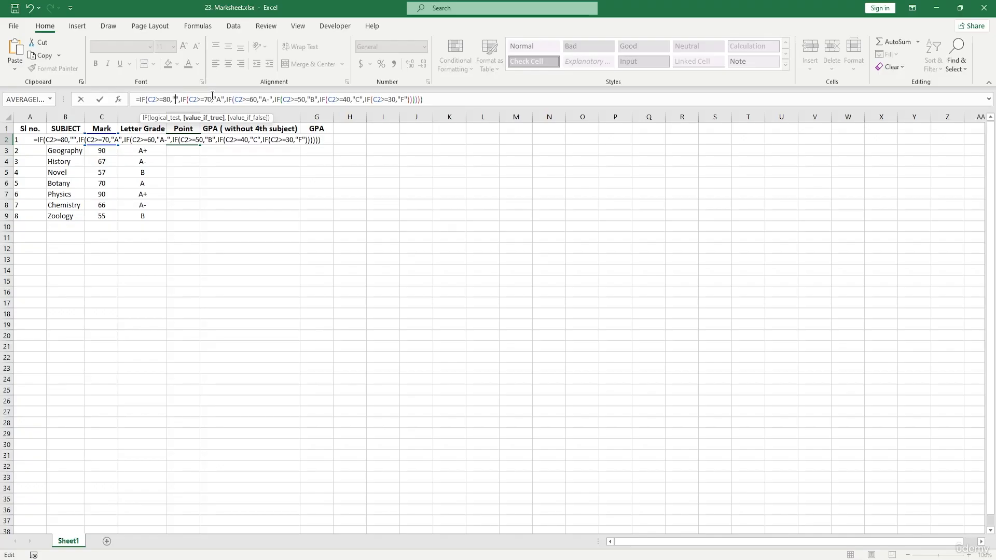
pyautogui.write('5')
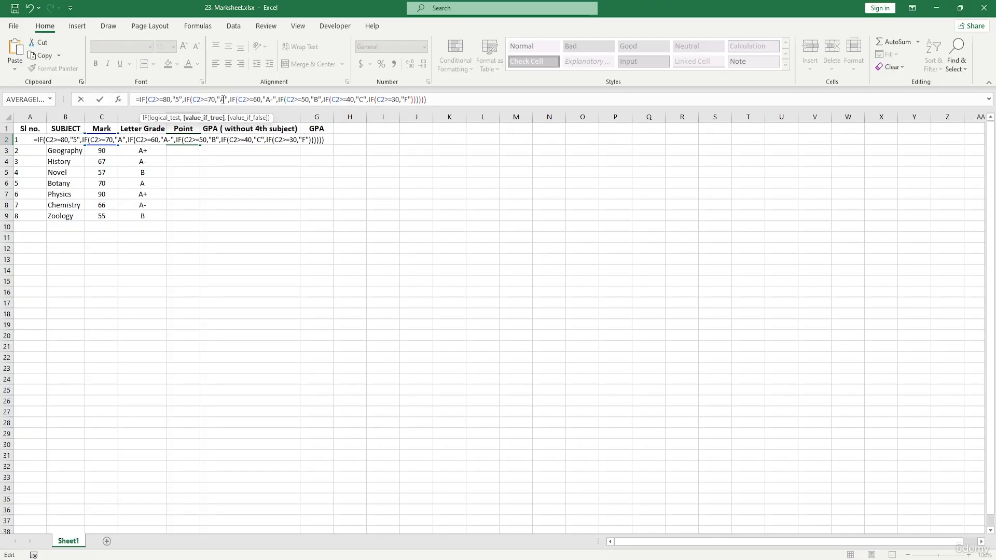
pyautogui.click(224, 99)
pyautogui.press('BackSpace')
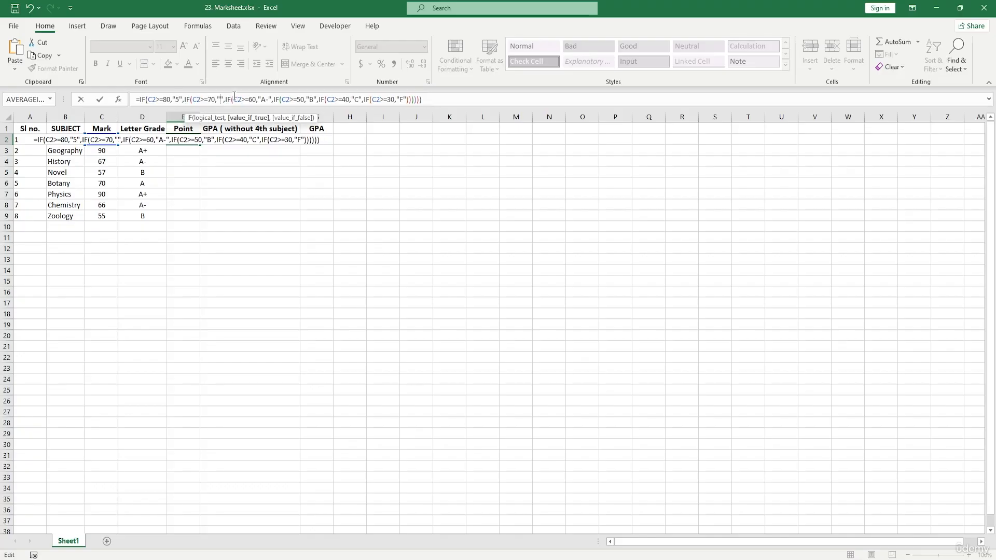
pyautogui.write('4.5')
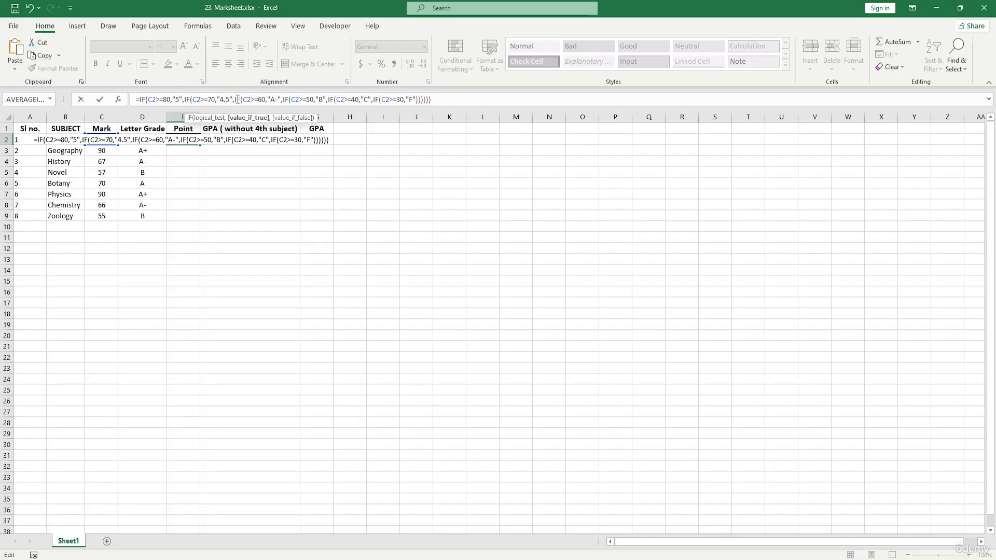
# In the E2 formula, replace the "A-" result with "4" and the "B" result with "3.5".
pyautogui.click(266, 100)
pyautogui.click(276, 100)
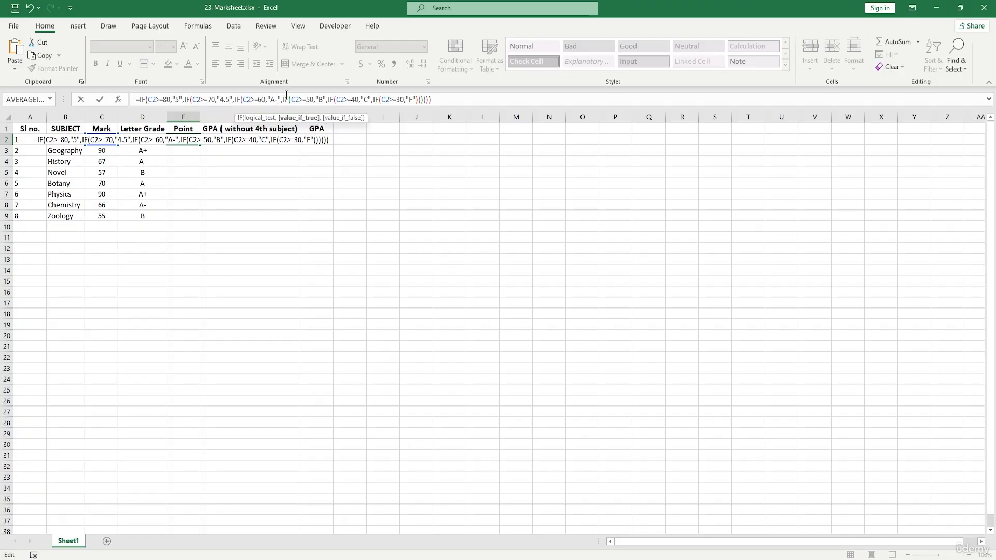
pyautogui.press('BackSpace')
pyautogui.press('BackSpace')
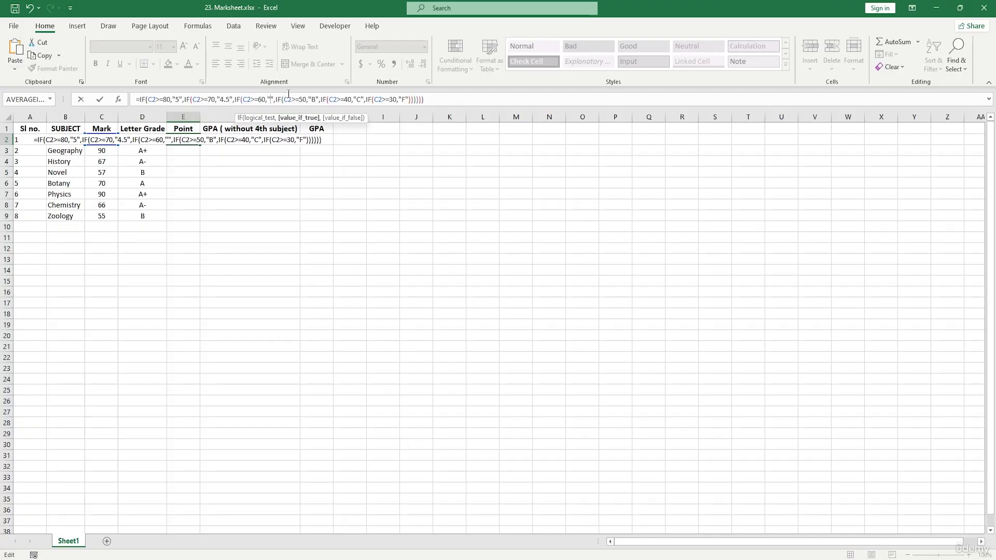
pyautogui.write('4')
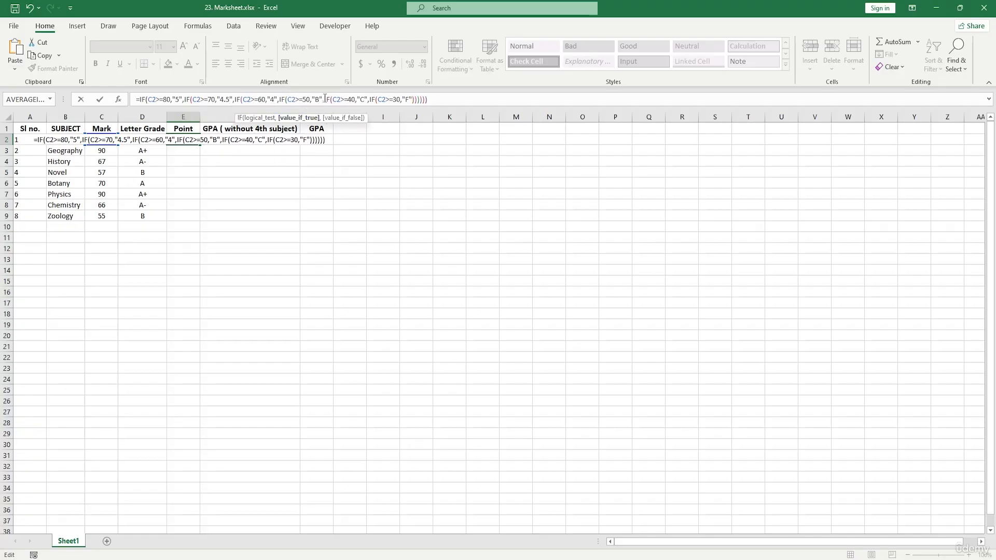
pyautogui.click(318, 99)
pyautogui.press('BackSpace')
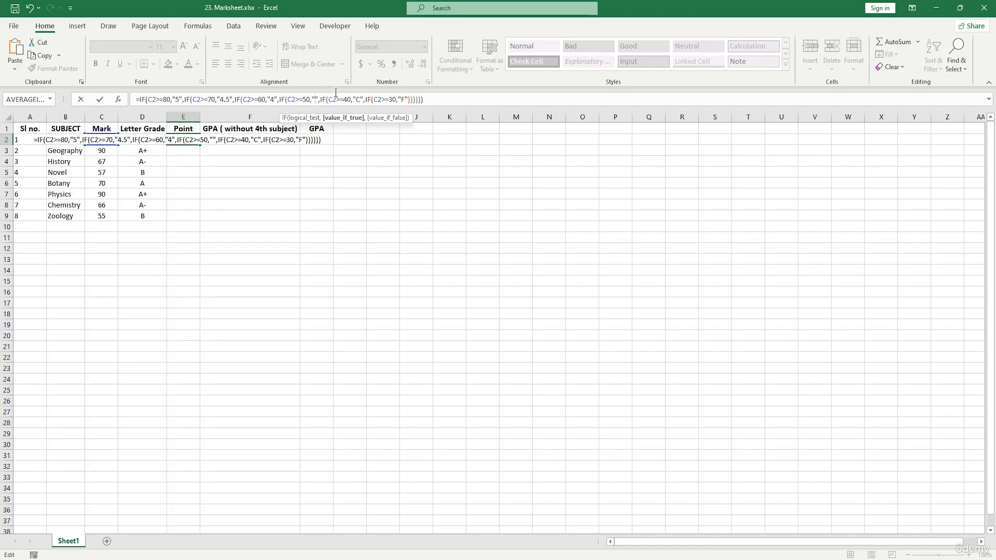
pyautogui.write('3.')
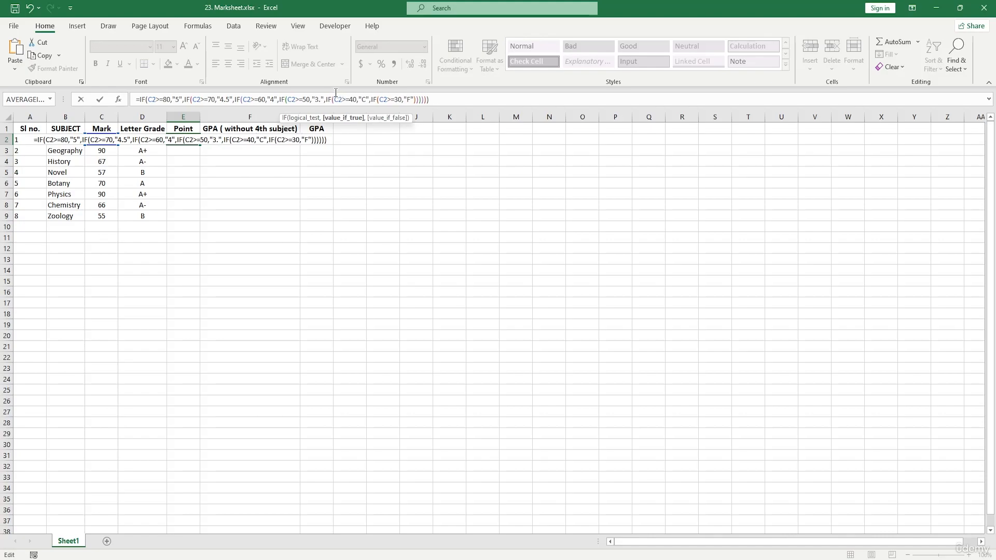
pyautogui.write('5')
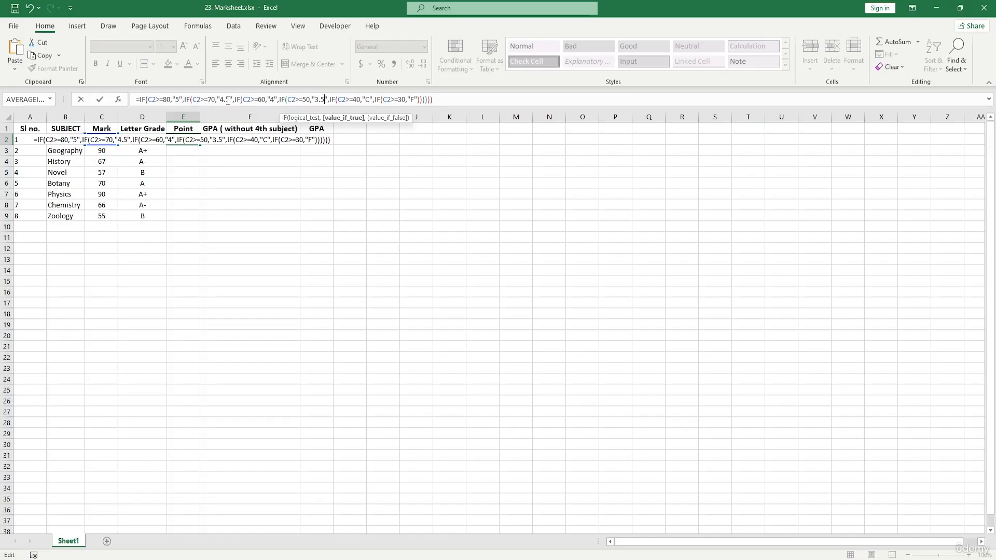
# Replace the "C" result with "3" and the "F" result with "0" in the E2 formula and commit it.
pyautogui.click(368, 98)
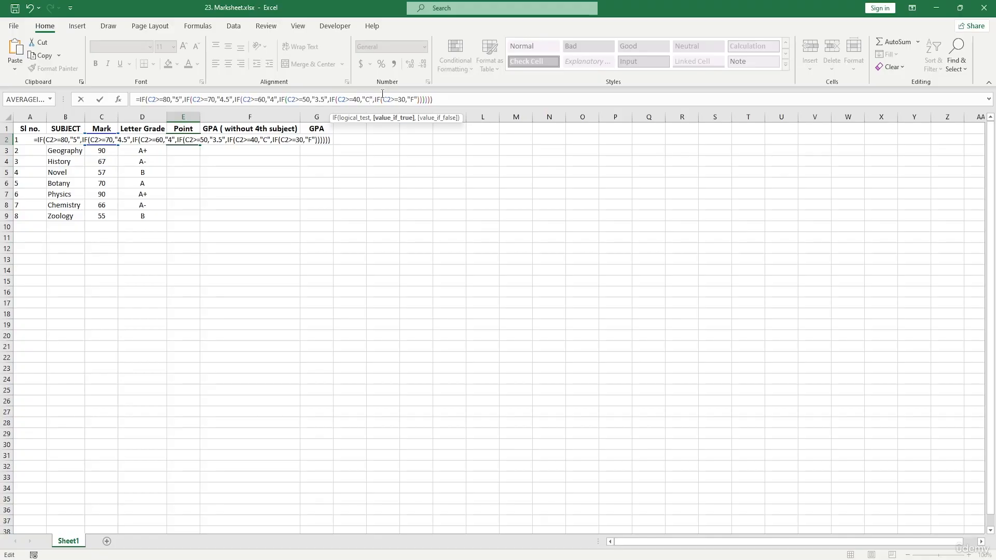
pyautogui.press('BackSpace')
pyautogui.write('3')
pyautogui.click(415, 98)
pyautogui.press('BackSpace')
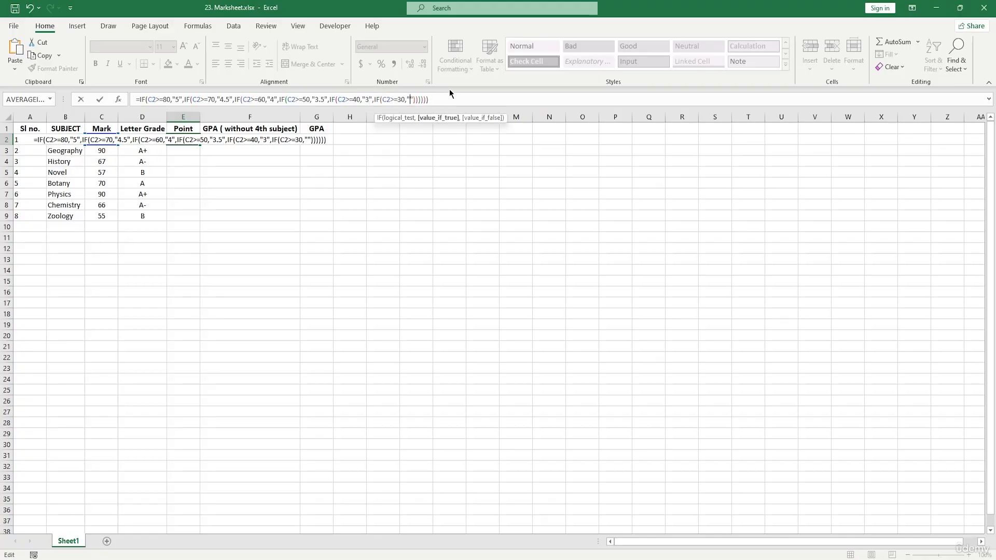
pyautogui.write('0')
pyautogui.press('Return')
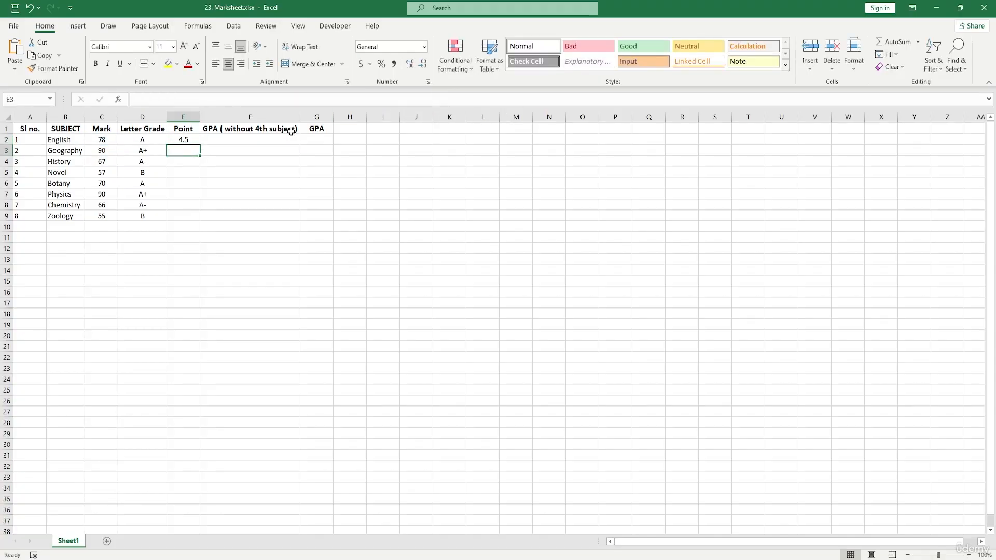
# Fill the point formula from E2 down to E9 for all subjects.
pyautogui.click(173, 140)
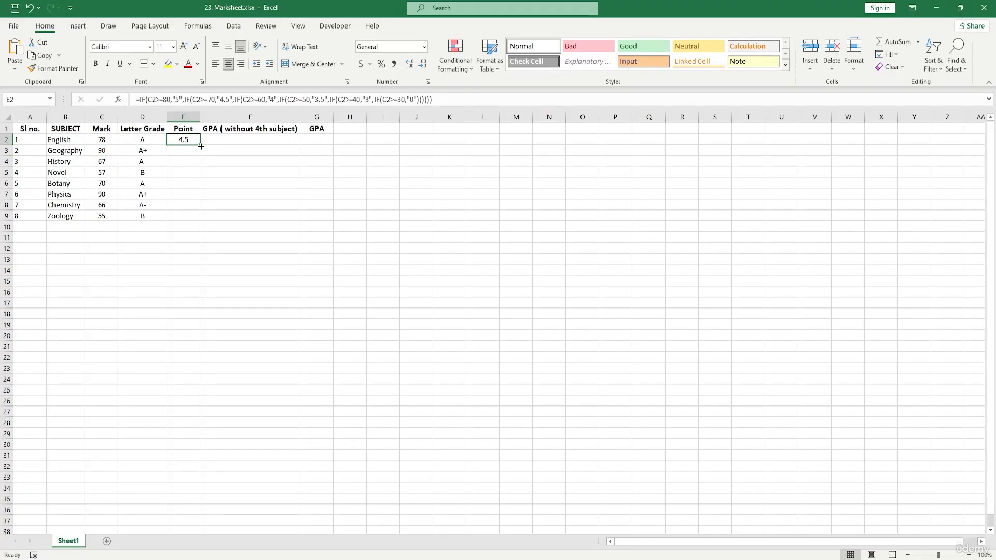
pyautogui.moveTo(201, 146); pyautogui.dragTo(198, 219)
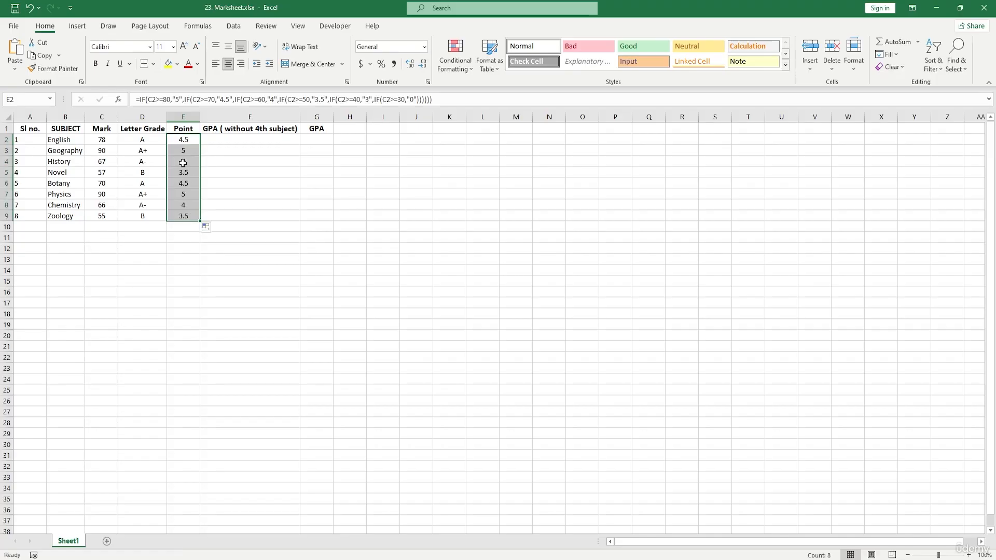
pyautogui.moveTo(188, 139); pyautogui.dragTo(180, 218)
pyautogui.moveTo(145, 139); pyautogui.dragTo(140, 217)
pyautogui.moveTo(102, 139); pyautogui.dragTo(186, 215)
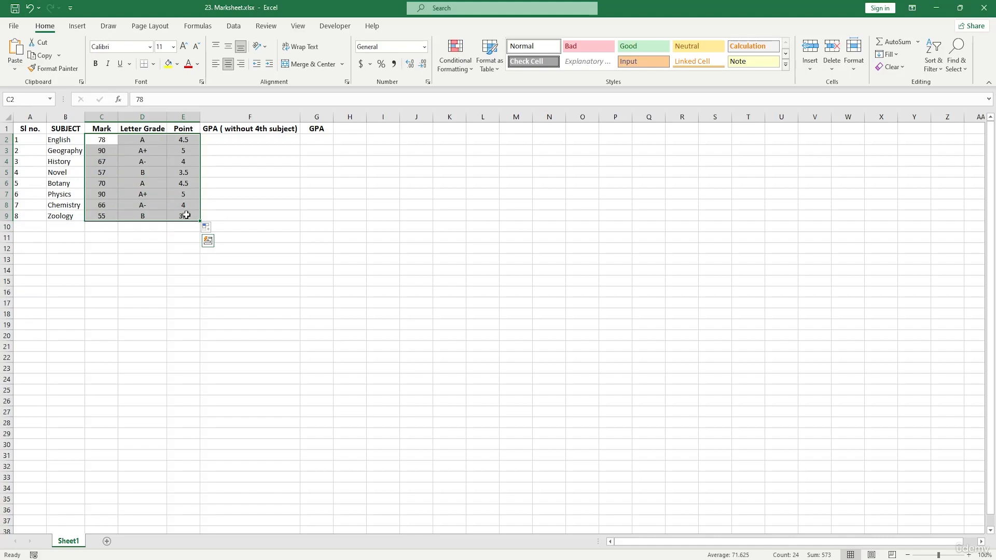
# Start the GPA (without 4th subject) formula in F2 as the sum of points E2+E3.
pyautogui.doubleClick(240, 140)
pyautogui.write('=')
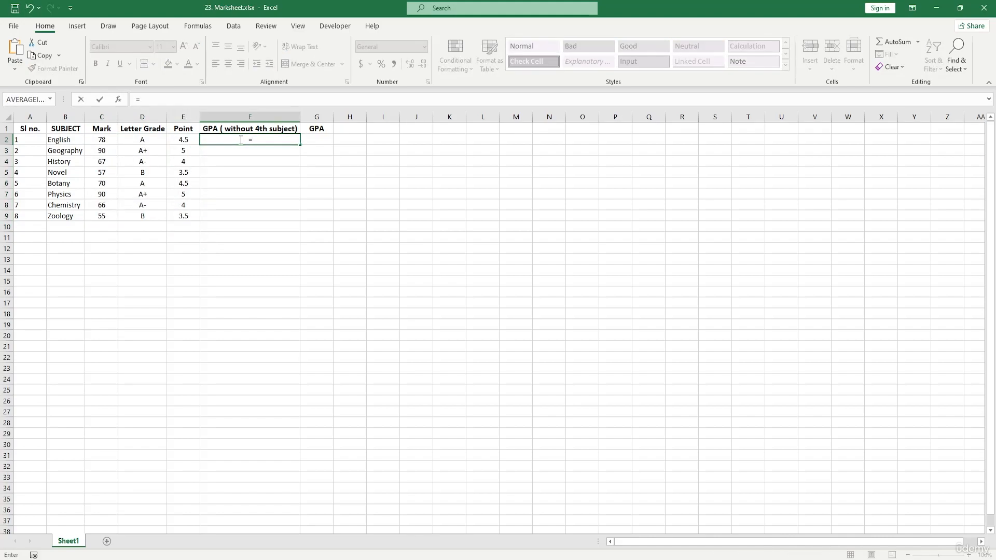
pyautogui.click(189, 139)
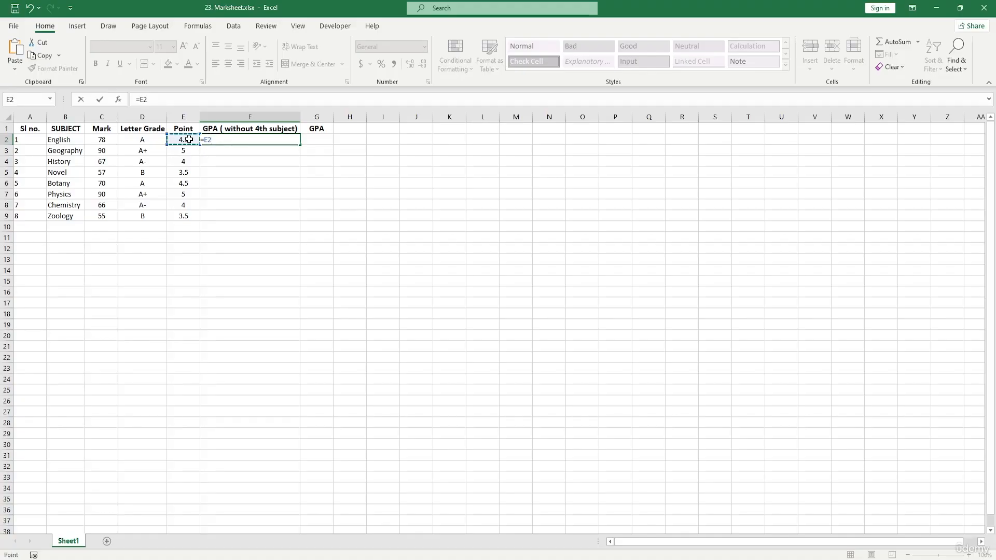
pyautogui.write('+')
pyautogui.click(186, 150)
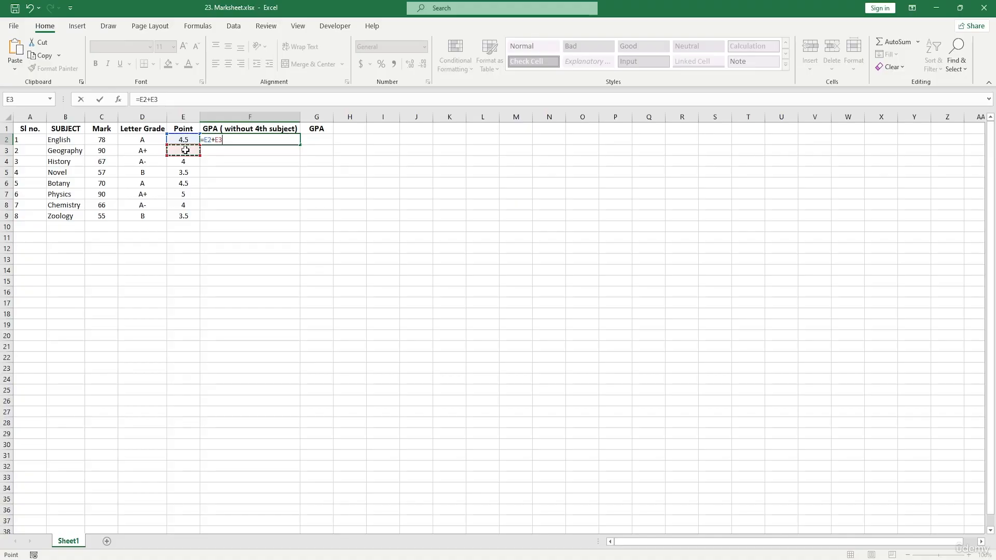
pyautogui.write('=')
pyautogui.click(186, 162)
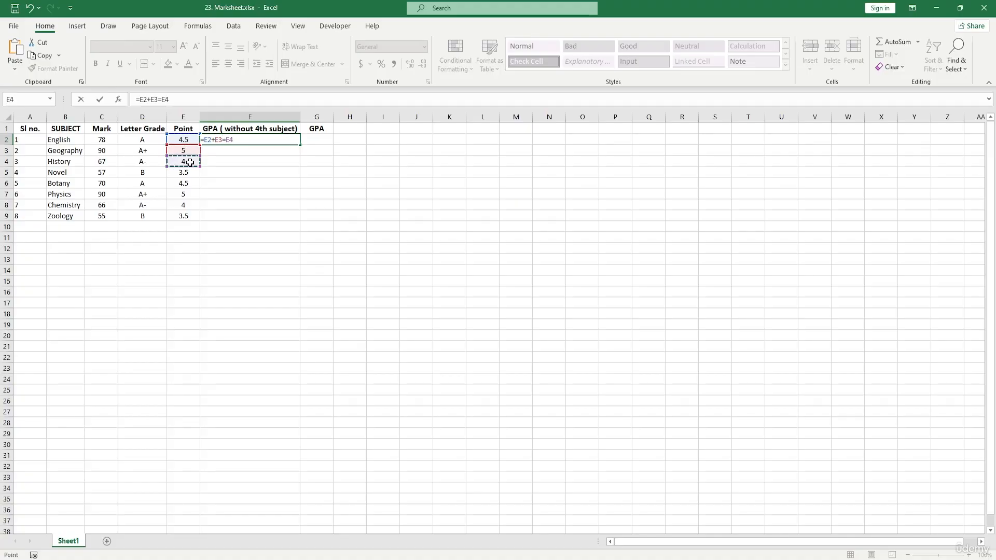
pyautogui.write('=')
pyautogui.press('BackSpace')
pyautogui.press('BackSpace')
pyautogui.press('BackSpace')
pyautogui.press('BackSpace')
pyautogui.press('BackSpace')
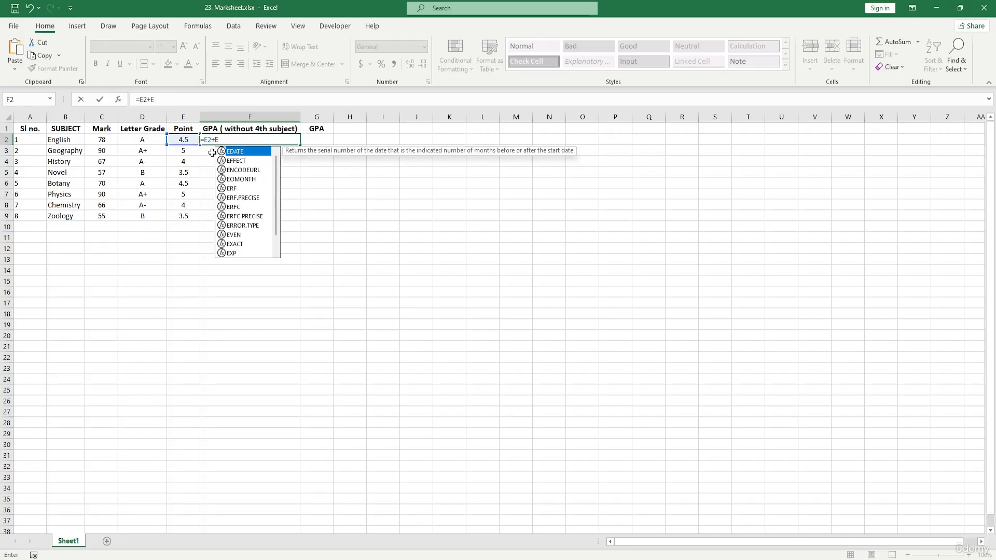
pyautogui.click(184, 151)
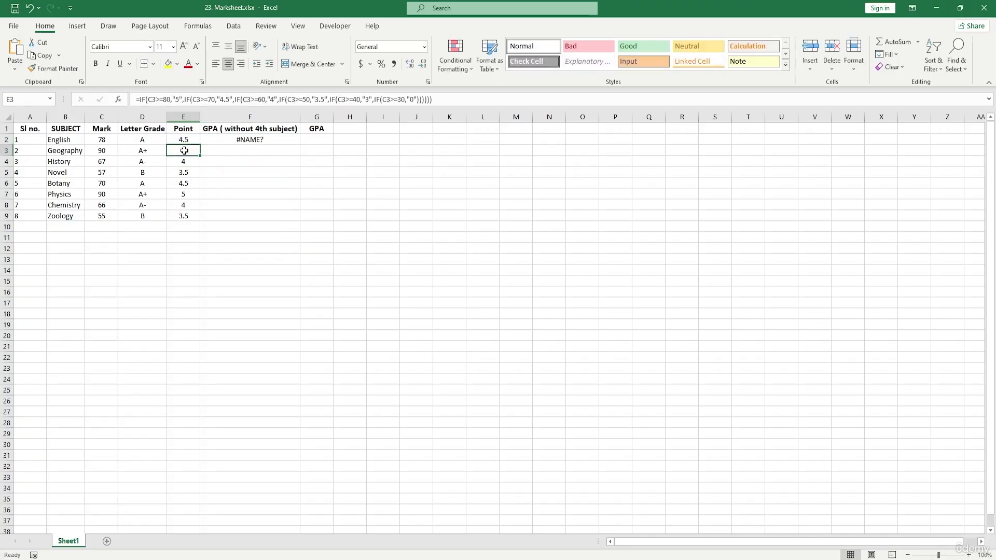
# Correct the GPA (without 4th subject) formula in F2 so that it adds the points =E2+E3+E5+E4.
pyautogui.doubleClick(265, 141)
pyautogui.press('BackSpace')
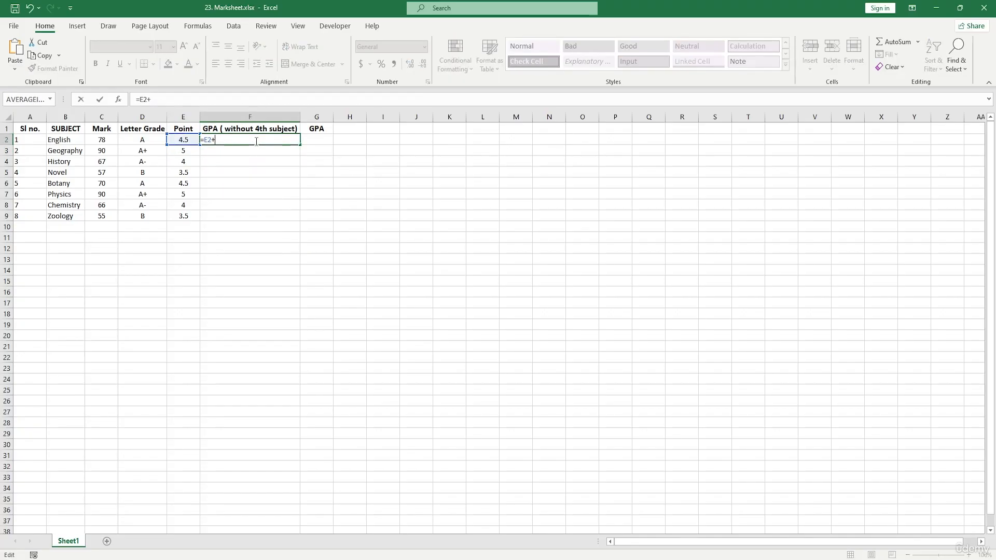
pyautogui.click(192, 152)
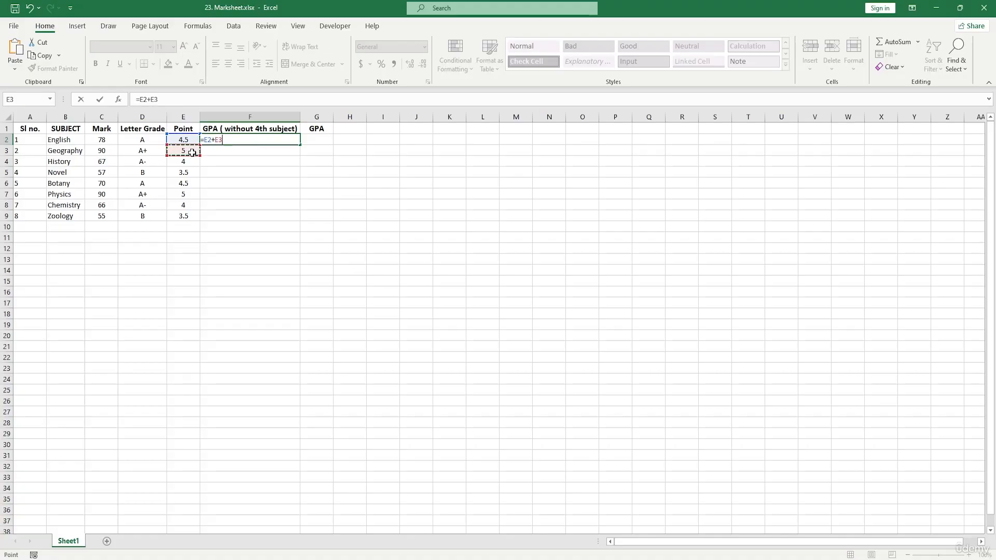
pyautogui.write('+')
pyautogui.click(186, 171)
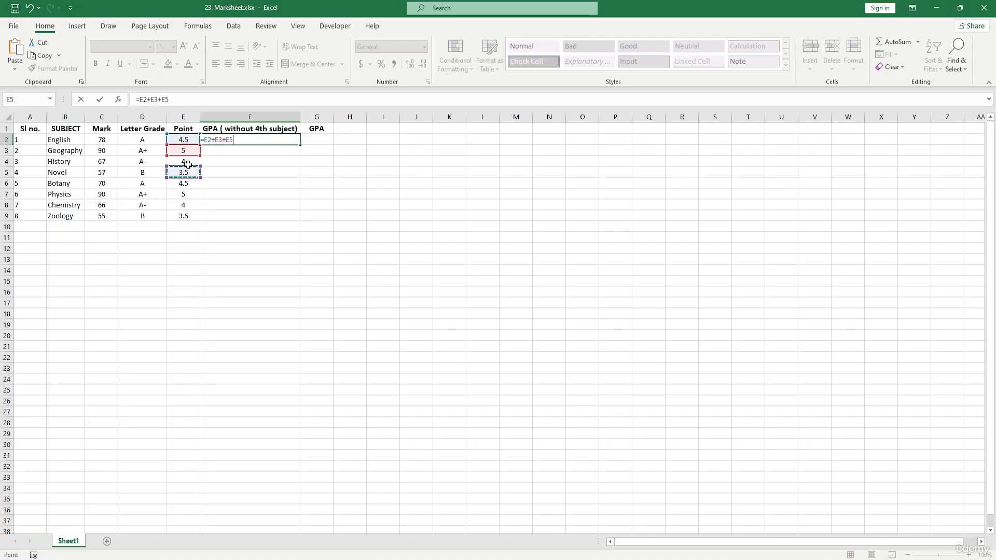
pyautogui.write('+')
pyautogui.click(190, 163)
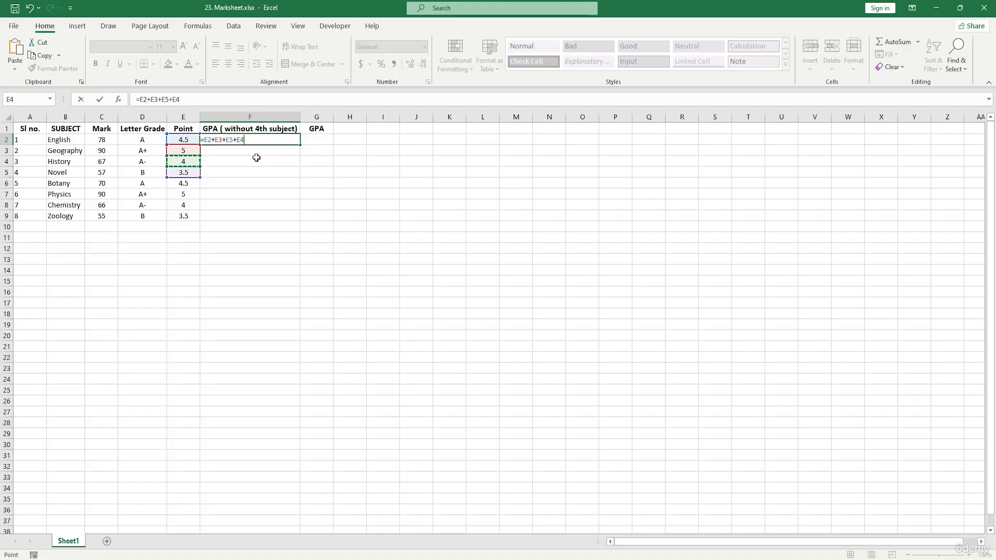
# Extend the F2 sum with the remaining points E6+E7+E8+E9 and commit the formula.
pyautogui.write('+')
pyautogui.click(195, 183)
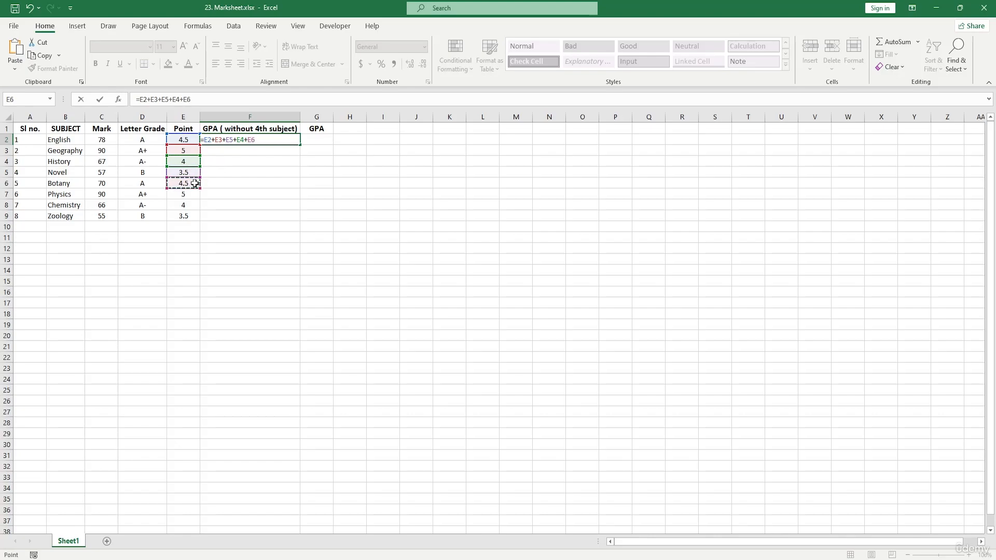
pyautogui.write('+')
pyautogui.click(190, 196)
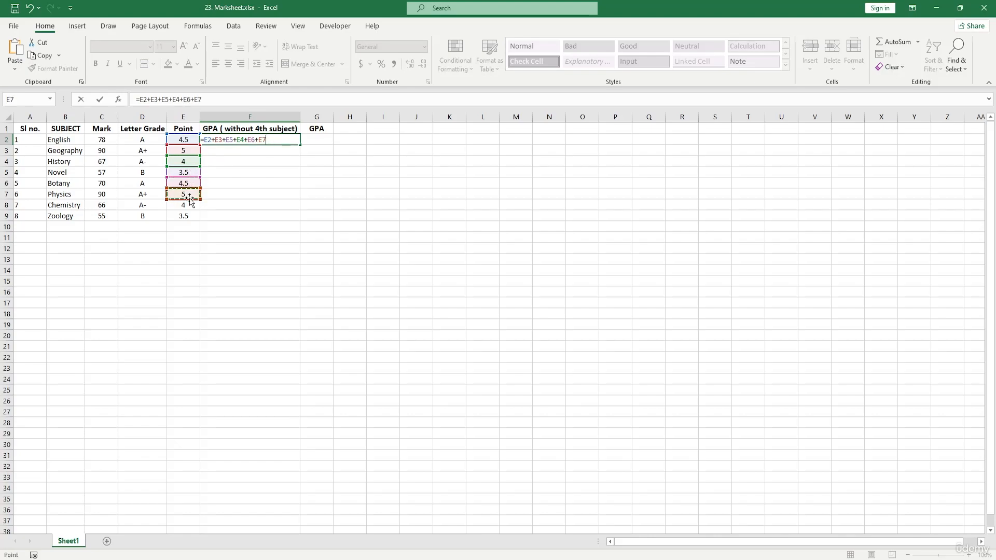
pyautogui.write('+')
pyautogui.click(188, 205)
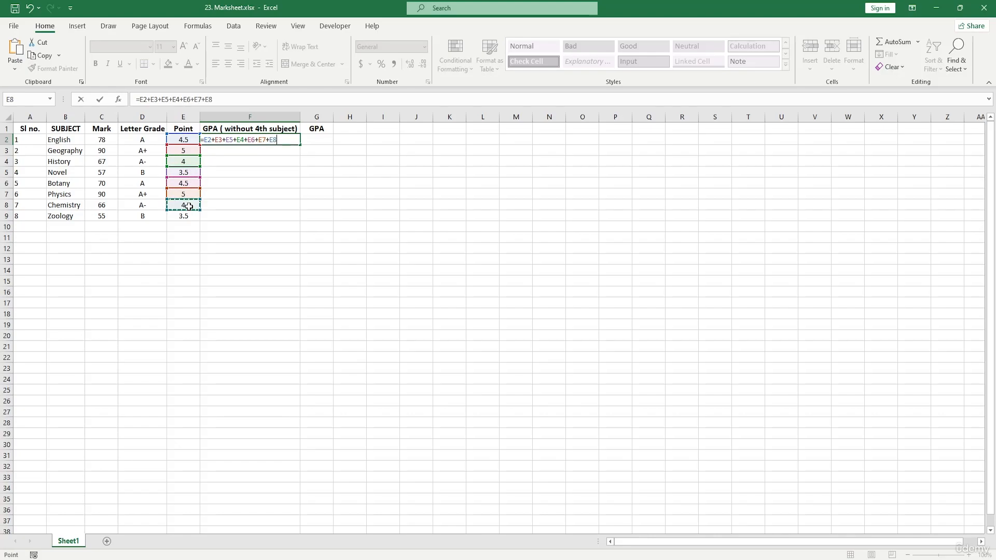
pyautogui.write('+')
pyautogui.click(189, 216)
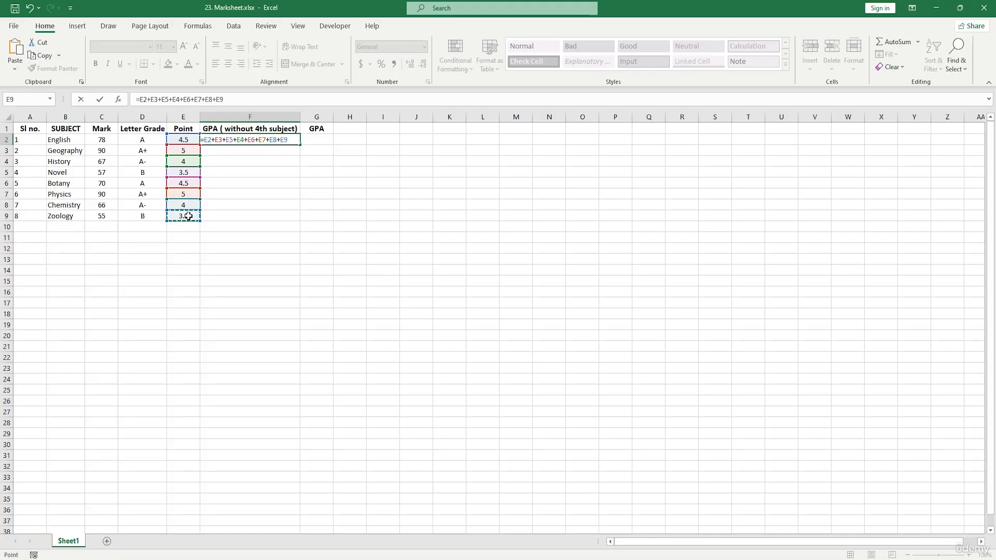
pyautogui.press('Return')
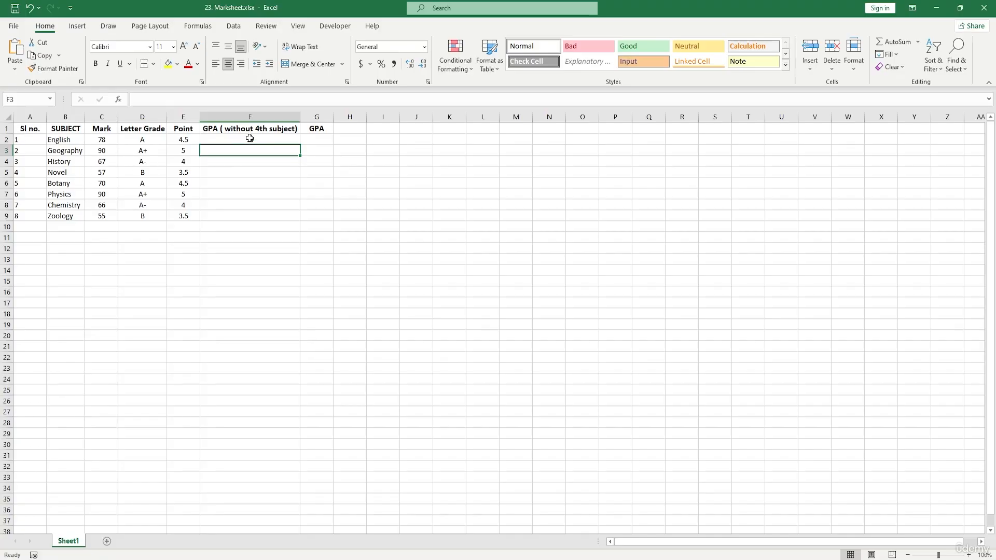
# Wrap the F2 addition in SUM( ) and divide it by 8, giving =SUM(E2+E3+E5+E4+E6+E7+E8+E9)/8.
pyautogui.doubleClick(206, 140)
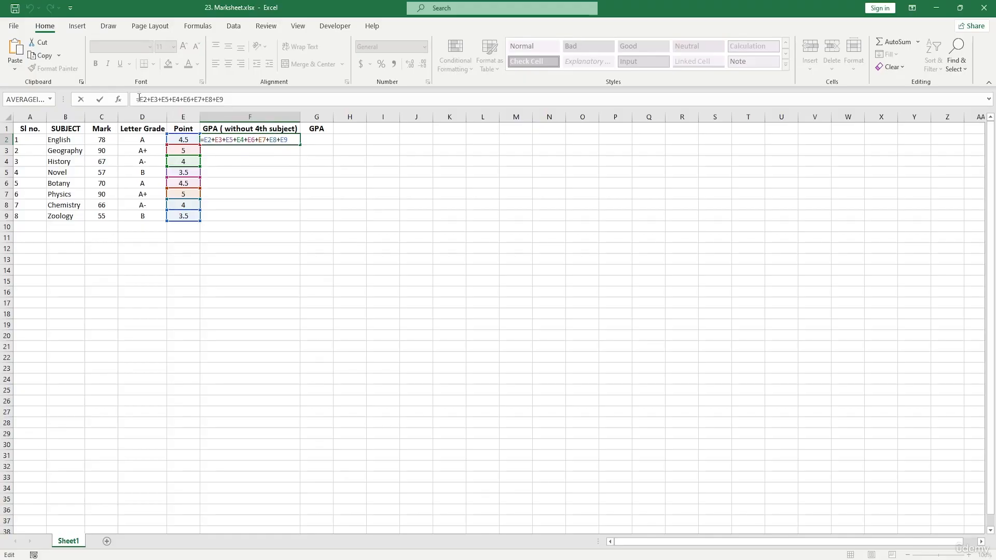
pyautogui.click(139, 98)
pyautogui.write('SUM(')
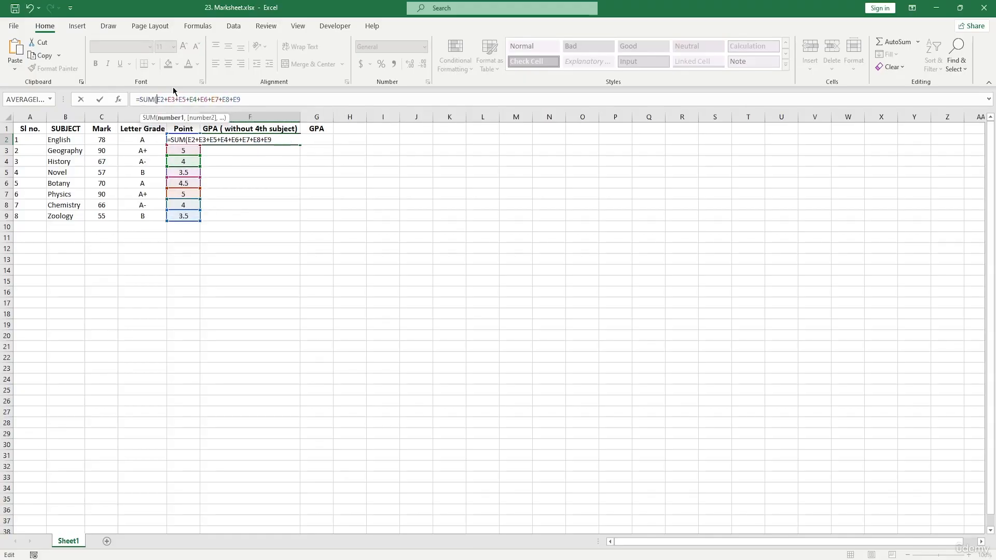
pyautogui.click(246, 97)
pyautogui.write(')')
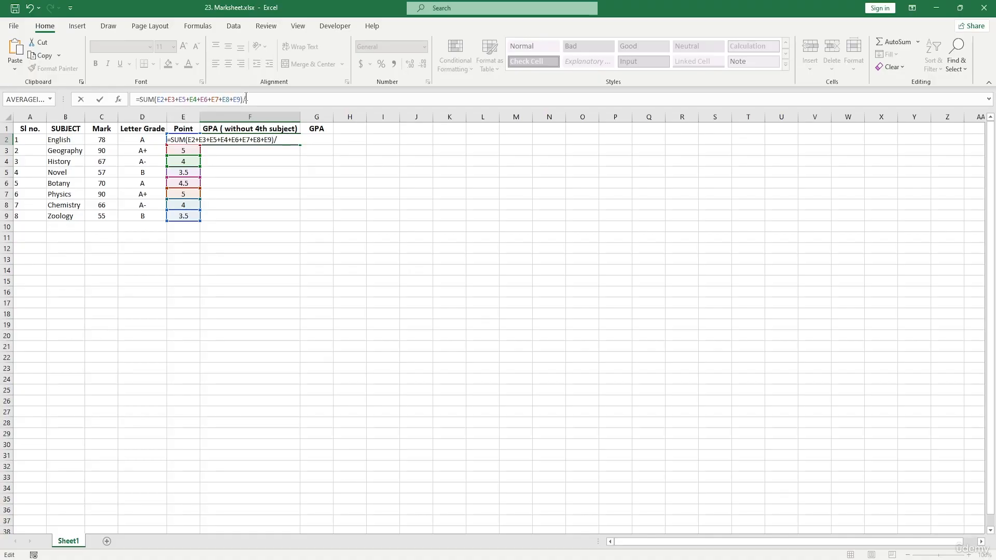
pyautogui.write('/8')
pyautogui.press('Return')
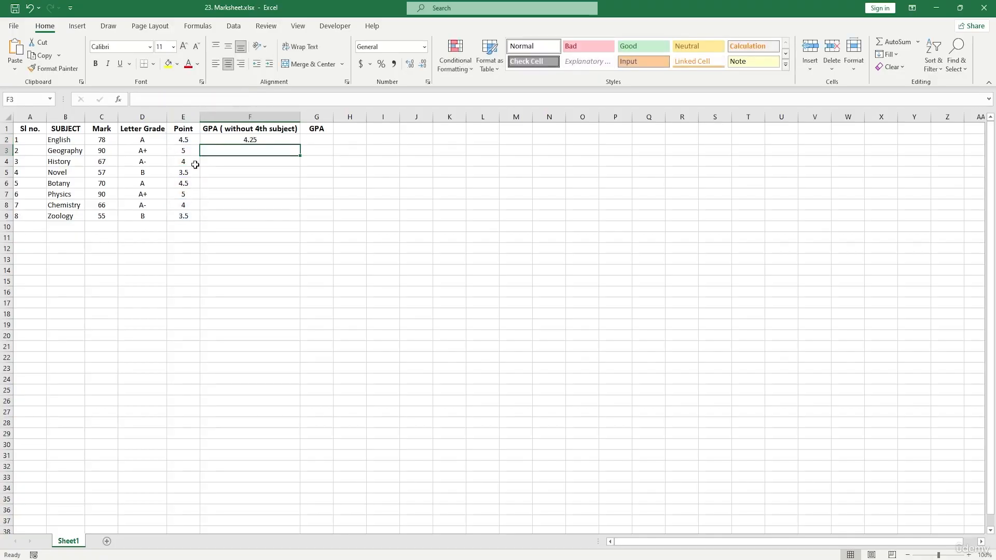
# Adjust the displayed decimals of the GPA in F2, ending with two decimal places.
pyautogui.click(256, 139)
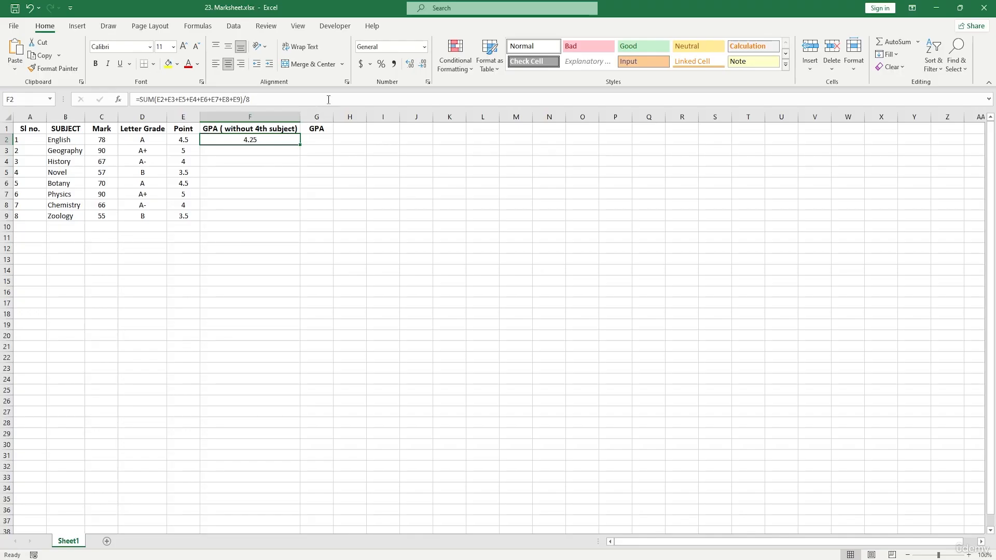
pyautogui.click(412, 64)
pyautogui.click(424, 65)
pyautogui.click(425, 65)
pyautogui.click(411, 67)
# Enter the label "4th subject" in B10 below Zoology.
pyautogui.doubleClick(53, 227)
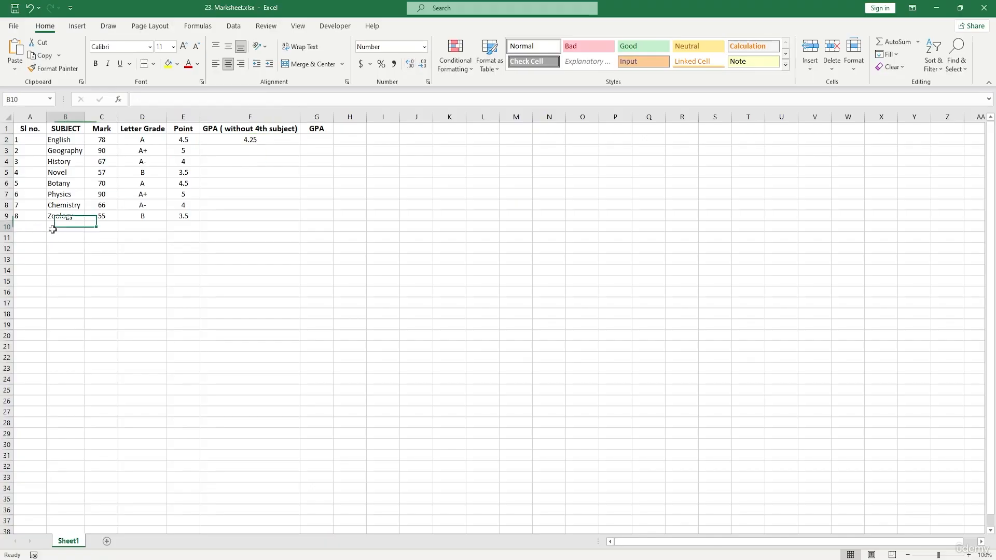
pyautogui.write('4')
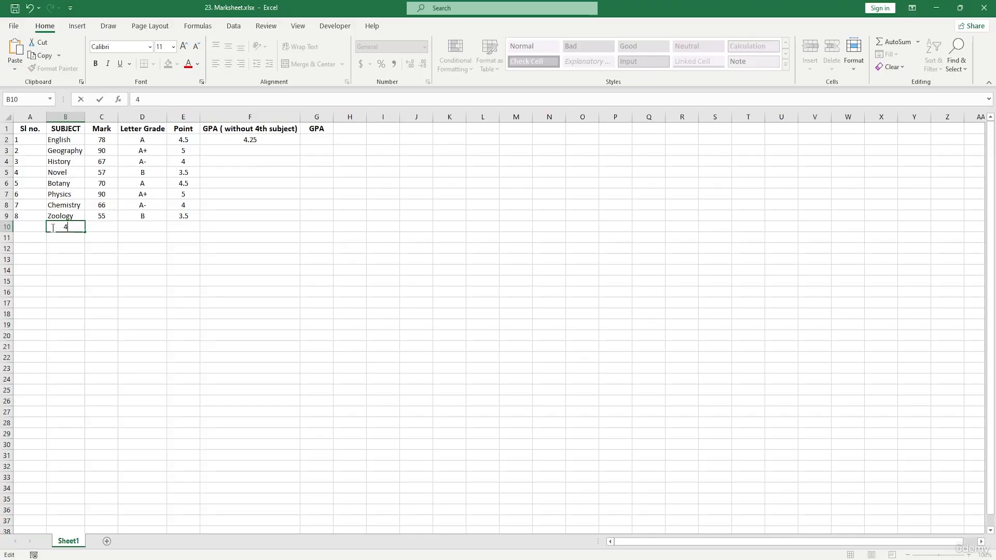
pyautogui.write('th subject')
pyautogui.click(89, 249)
# Make the "4th subject" label bold, increase its font size, and widen column B slightly to fit it.
pyautogui.click(65, 226)
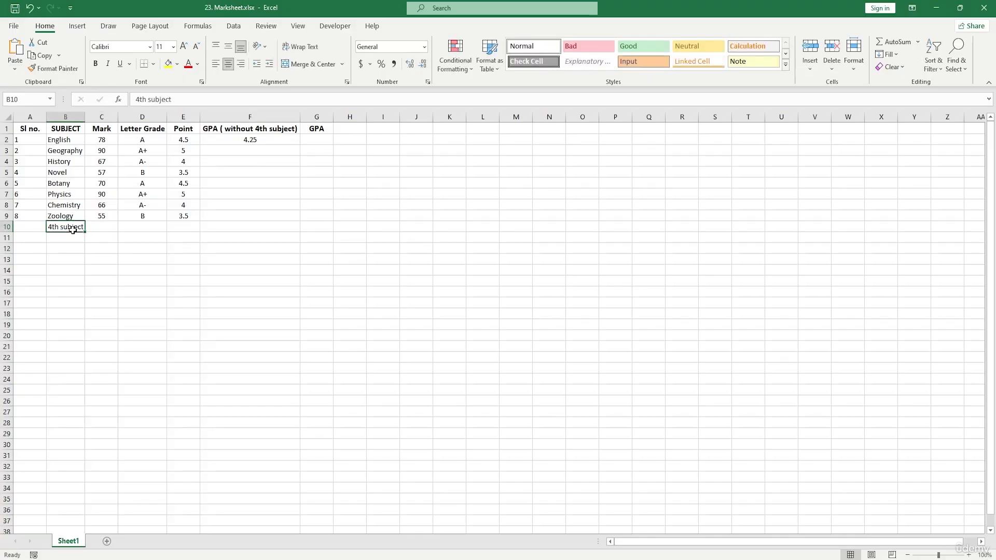
pyautogui.click(95, 63)
pyautogui.click(183, 46)
pyautogui.click(91, 295)
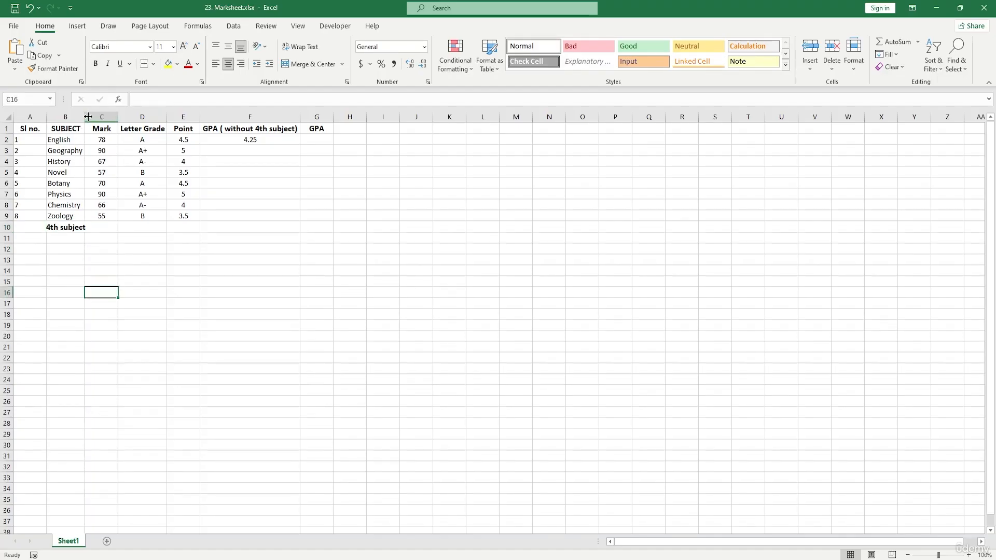
pyautogui.moveTo(85, 117); pyautogui.dragTo(90, 117)
pyautogui.click(123, 237)
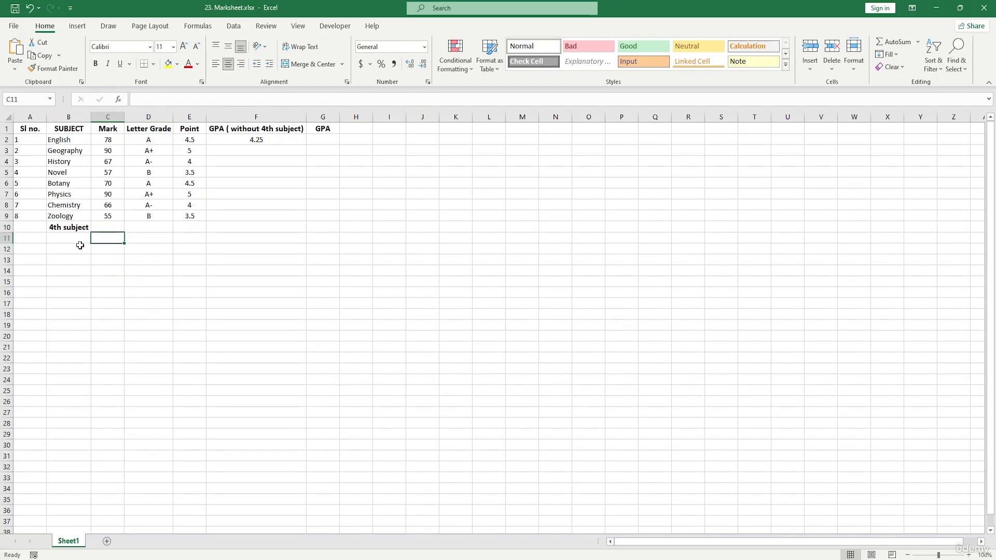
# Enter serial number 9 in A11 and the subject "Anatomy" in B11, left-aligning the subject name.
pyautogui.doubleClick(63, 239)
pyautogui.click(36, 238)
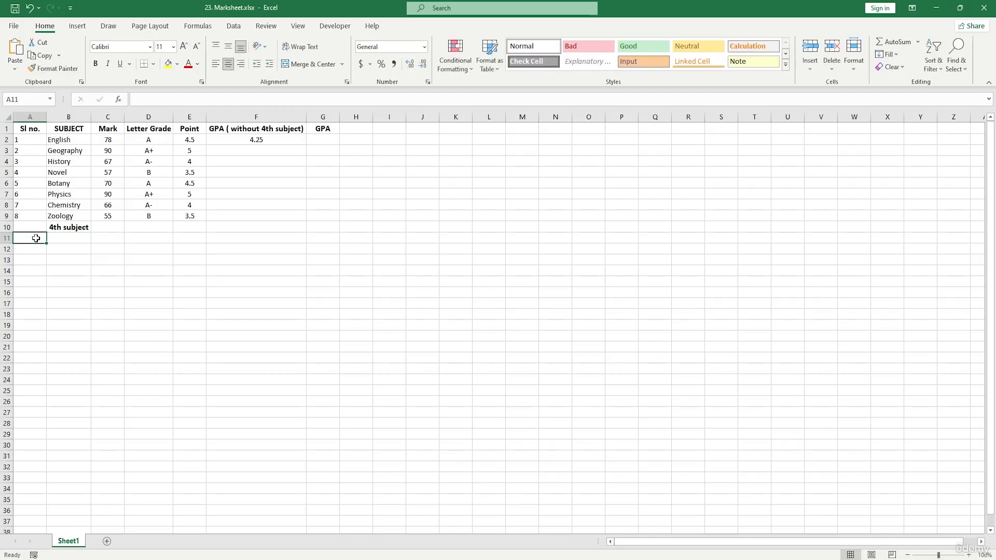
pyautogui.write('9')
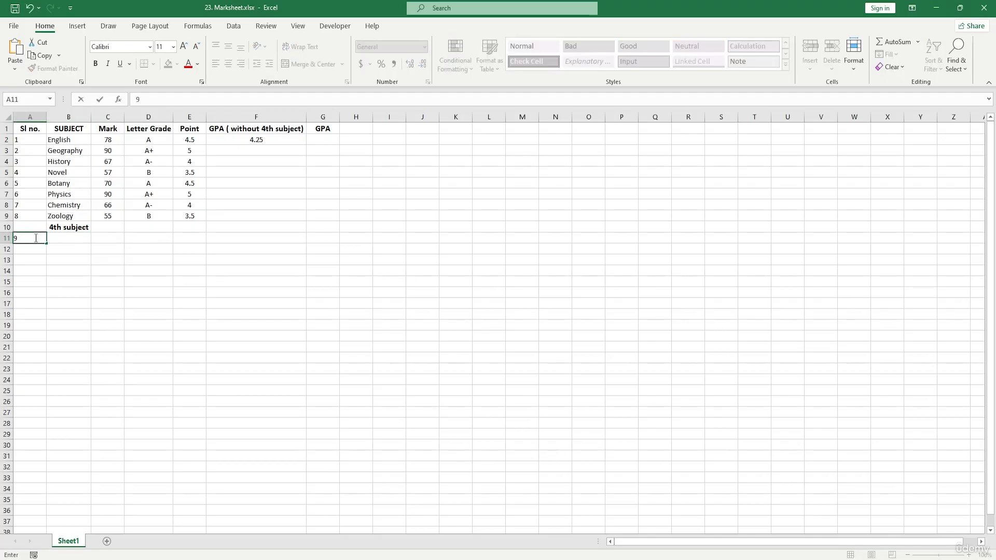
pyautogui.doubleClick(67, 239)
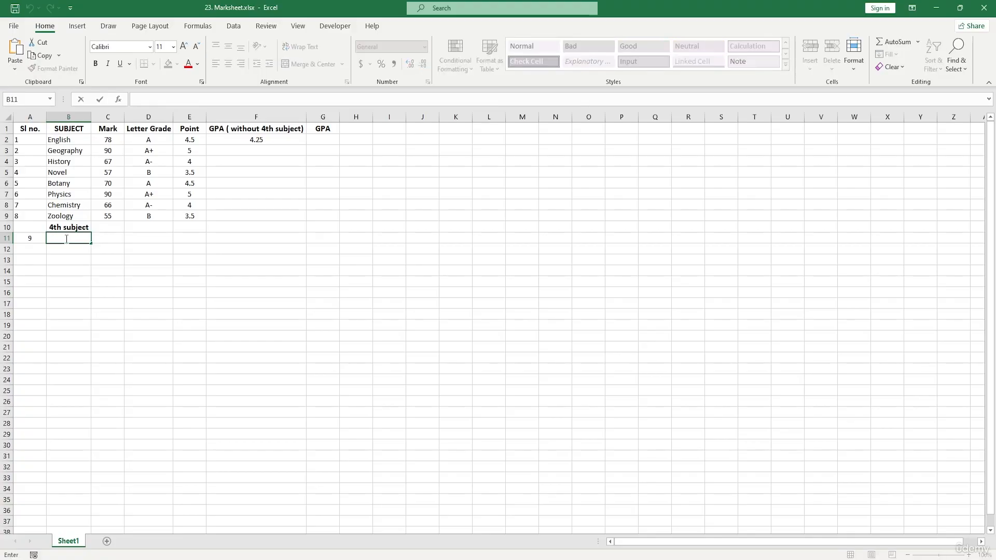
pyautogui.click(66, 239)
pyautogui.write('Anatomy')
pyautogui.click(104, 258)
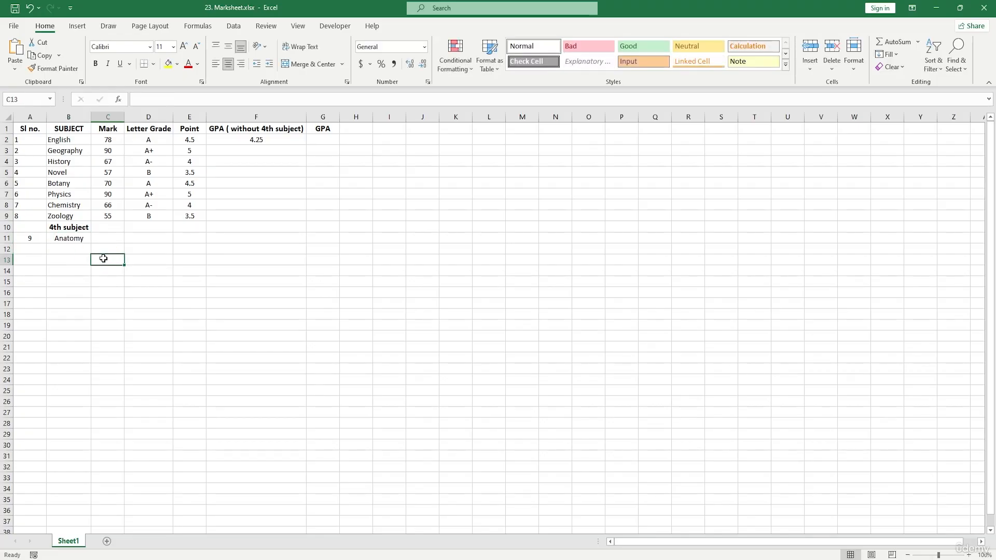
pyautogui.click(61, 239)
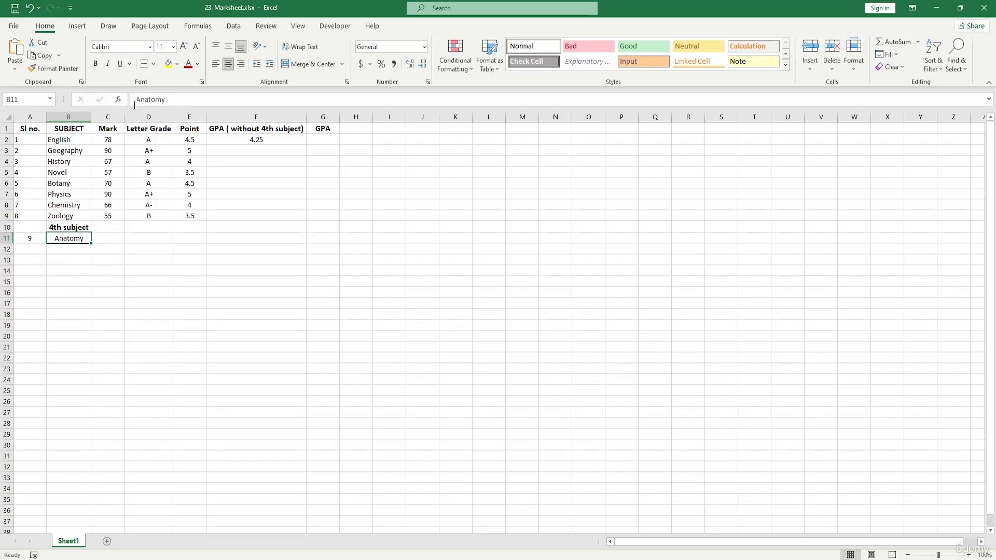
pyautogui.click(216, 64)
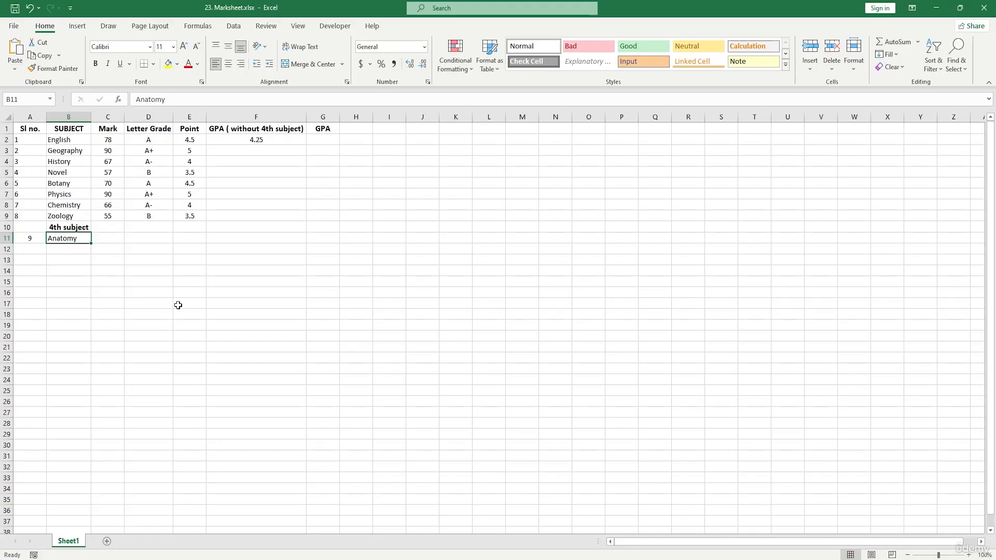
# Enter 90 as the Anatomy mark in C11.
pyautogui.doubleClick(108, 239)
pyautogui.write('90')
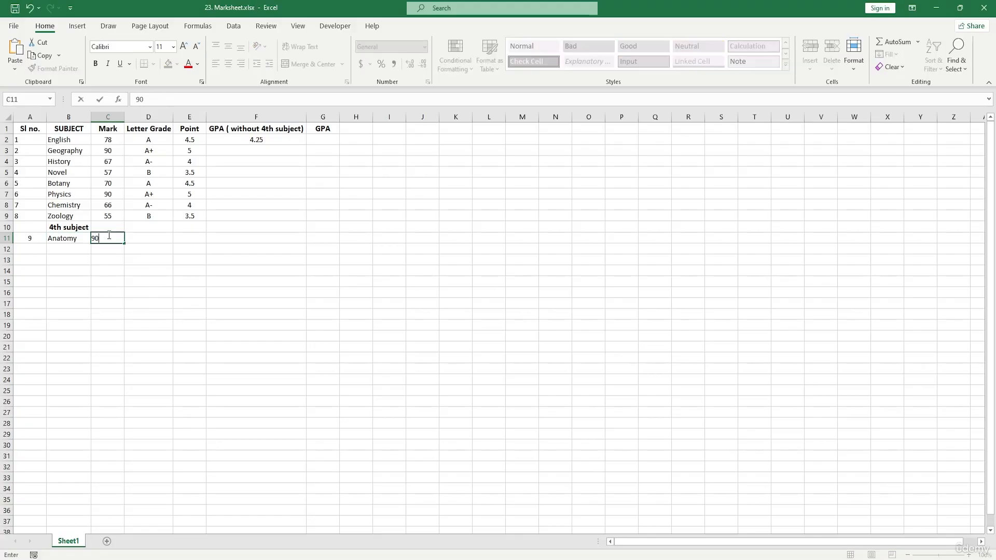
pyautogui.click(170, 240)
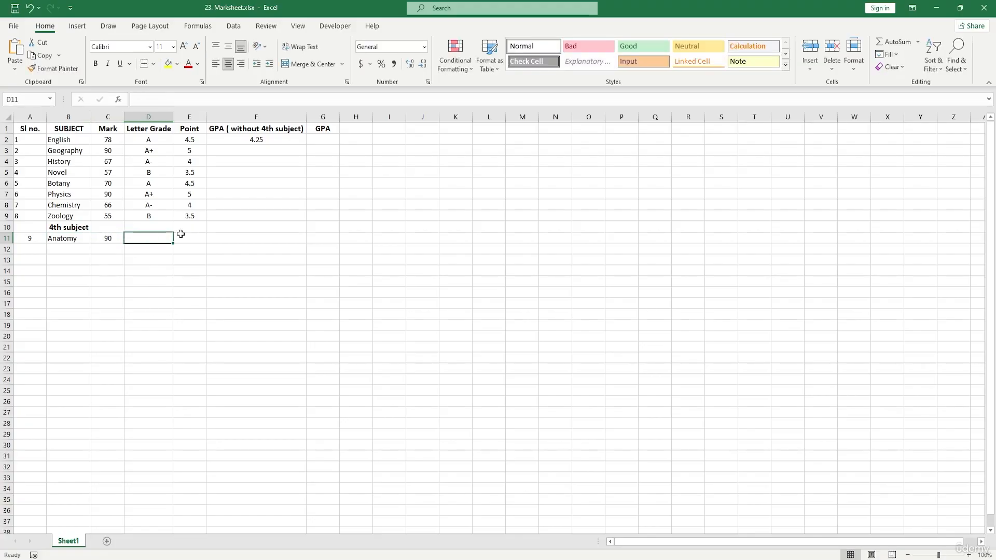
# Fill the point formula from E9 down to E11 and clear the unneeded copy in E10.
pyautogui.click(162, 183)
pyautogui.click(179, 186)
pyautogui.click(190, 216)
pyautogui.moveTo(206, 222); pyautogui.dragTo(207, 240)
pyautogui.click(197, 228)
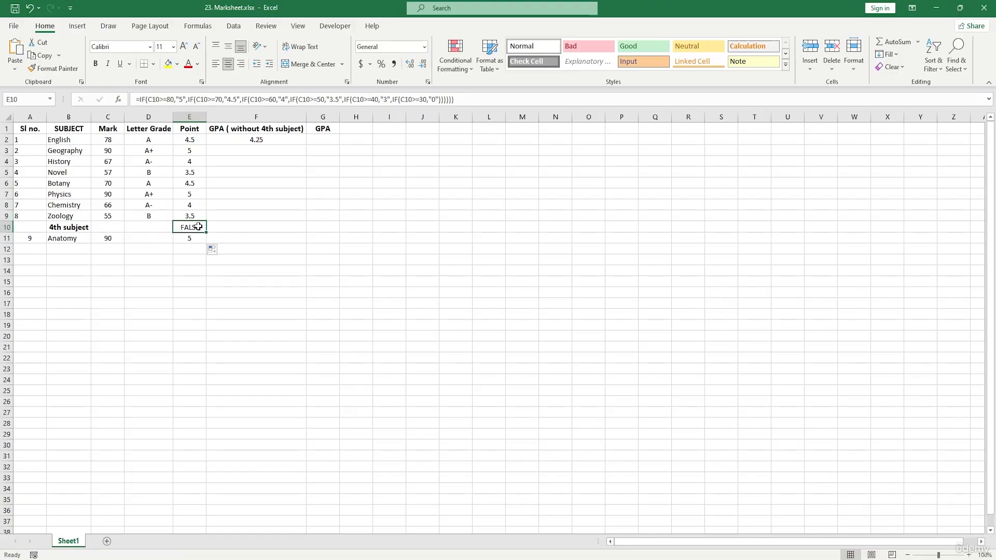
pyautogui.press('Delete')
pyautogui.click(235, 237)
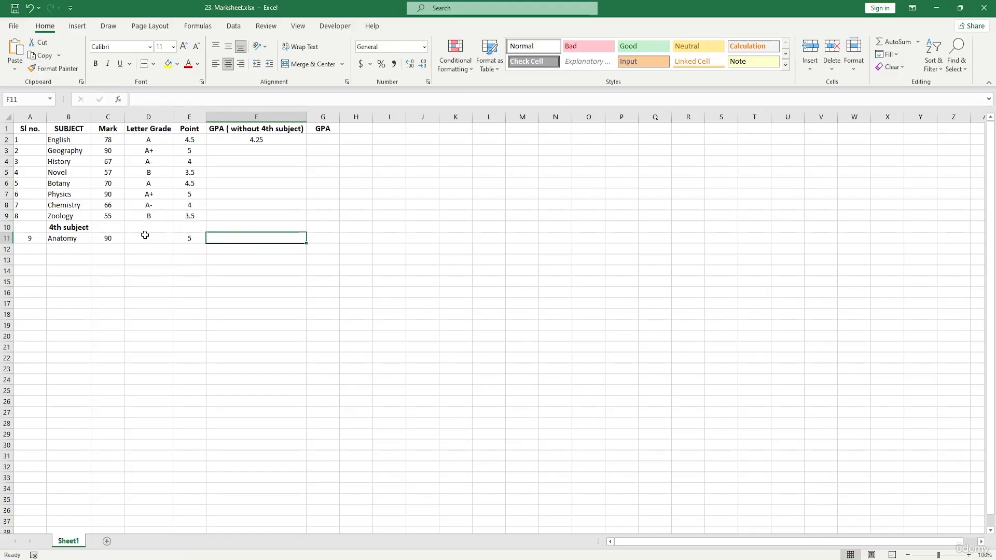
# Fill the letter grade formula from D9 down to D11 and clear the unneeded copy in D10.
pyautogui.click(154, 217)
pyautogui.moveTo(173, 229); pyautogui.dragTo(173, 242)
pyautogui.click(162, 227)
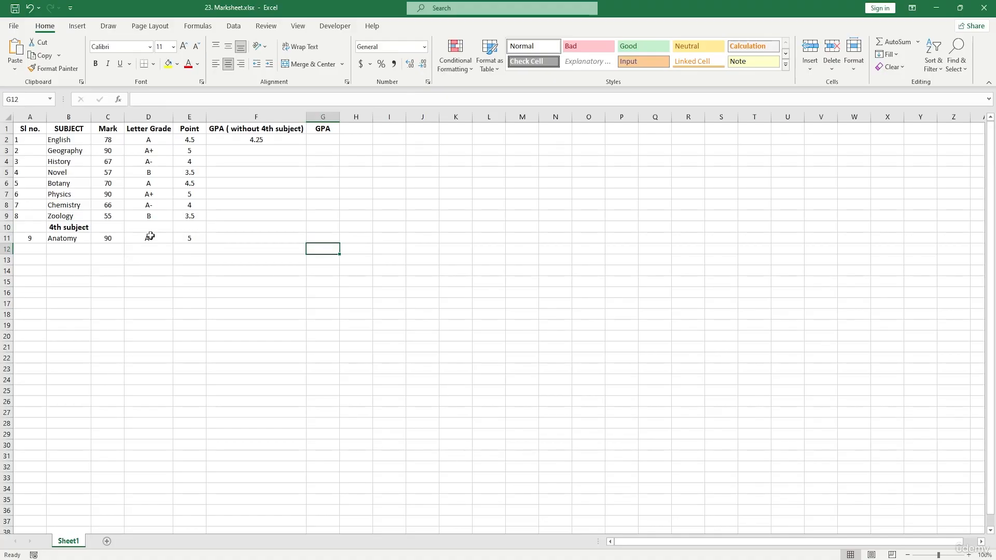
# Merge and center F2:F9 and align the GPA value vertically in the middle.
pyautogui.moveTo(251, 140); pyautogui.dragTo(254, 217)
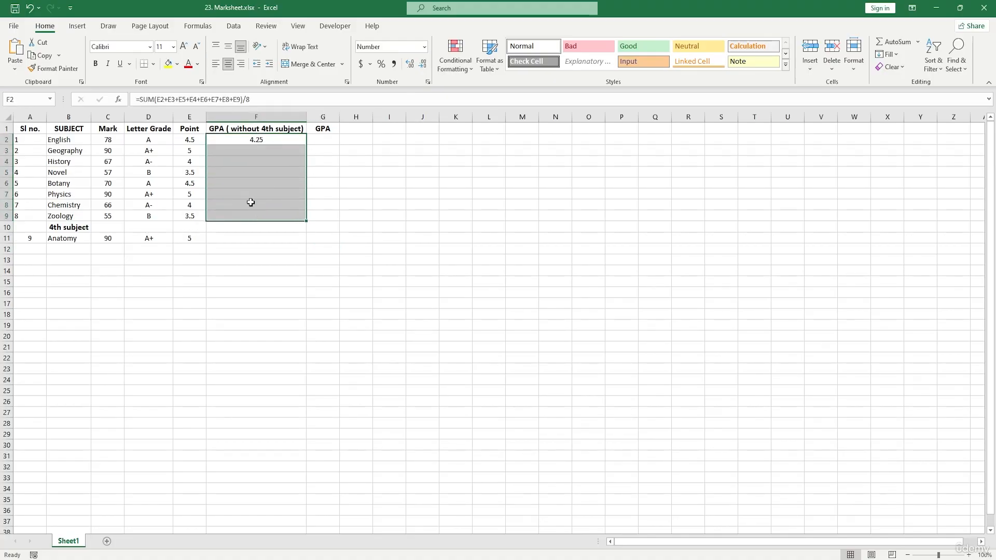
pyautogui.click(310, 64)
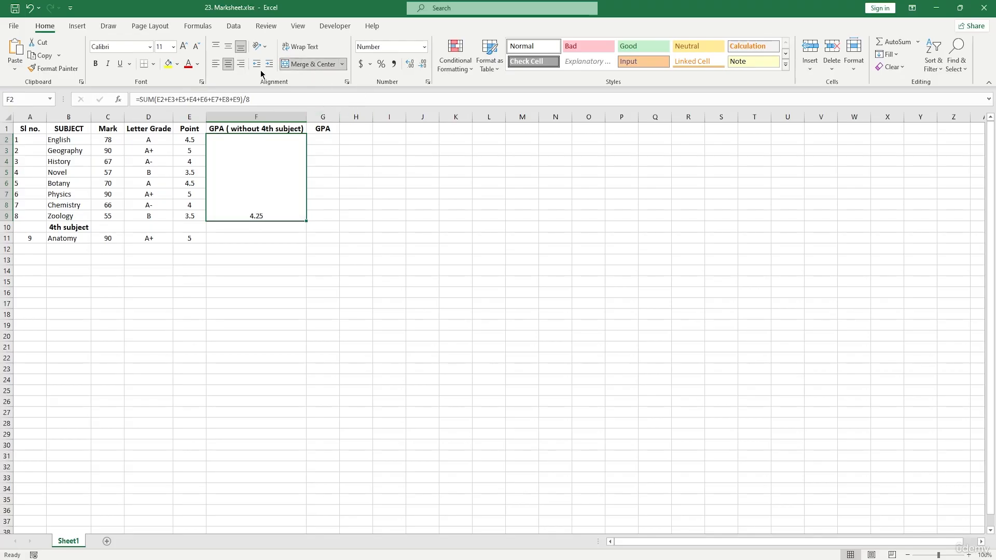
pyautogui.click(228, 49)
pyautogui.click(338, 189)
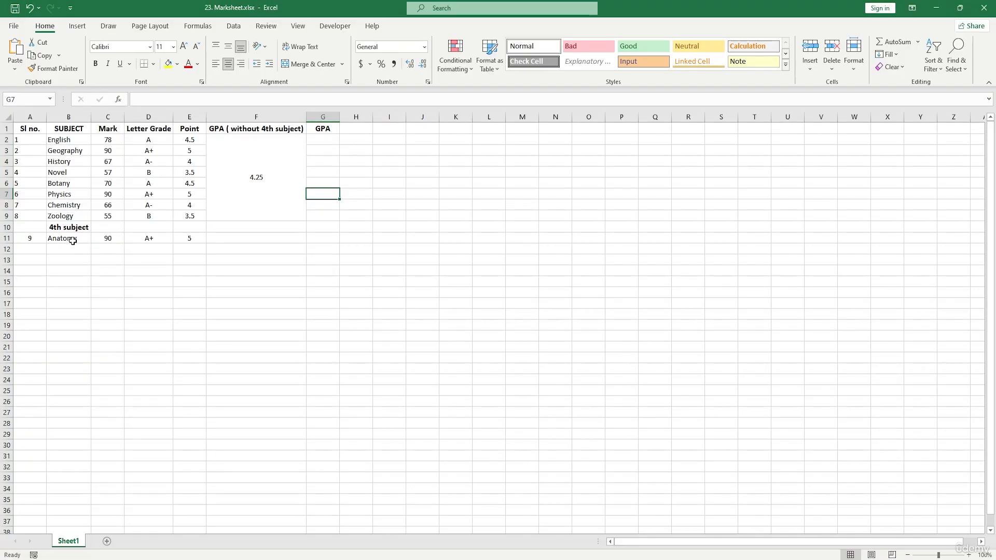
# Merge and center rows 11 and 12 of the Anatomy entry separately in each of columns B, C, D and E.
pyautogui.moveTo(75, 238); pyautogui.dragTo(81, 249)
pyautogui.click(307, 66)
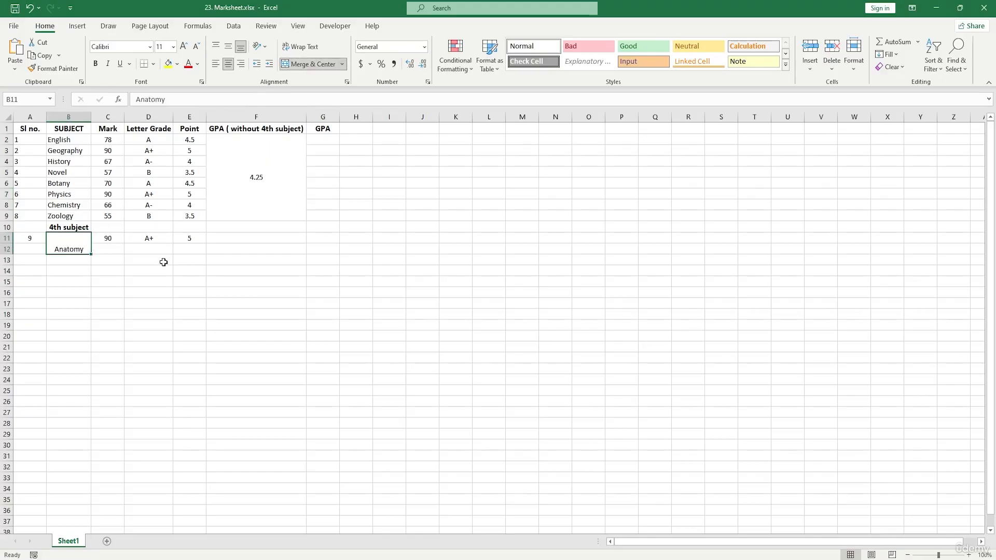
pyautogui.click(162, 262)
pyautogui.moveTo(113, 239); pyautogui.dragTo(196, 247)
pyautogui.click(311, 64)
pyautogui.click(310, 67)
pyautogui.click(235, 272)
pyautogui.click(313, 64)
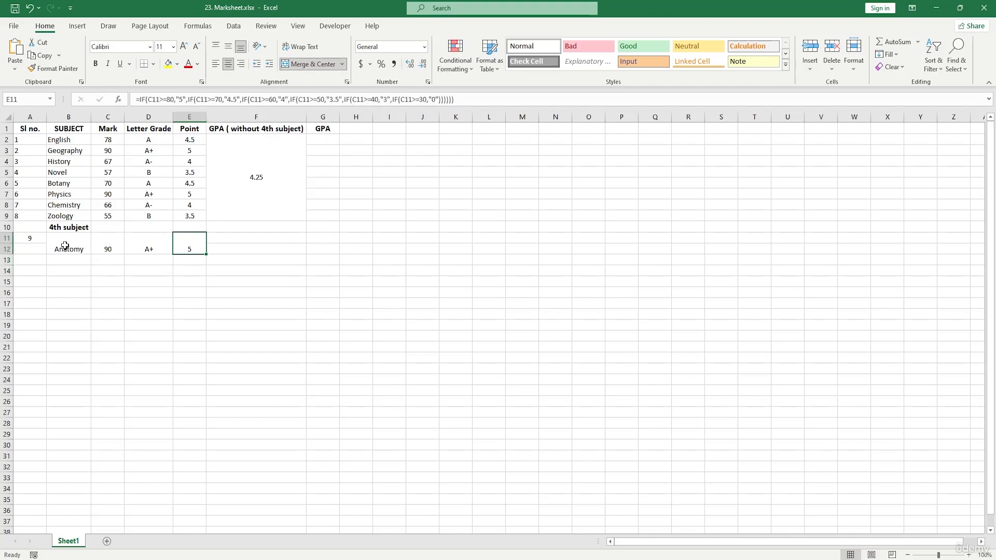
# Middle-align the merged Anatomy cells B11:E12 vertically, and merge, center and middle-align the serial number in A11:A12.
pyautogui.moveTo(65, 242); pyautogui.dragTo(191, 242)
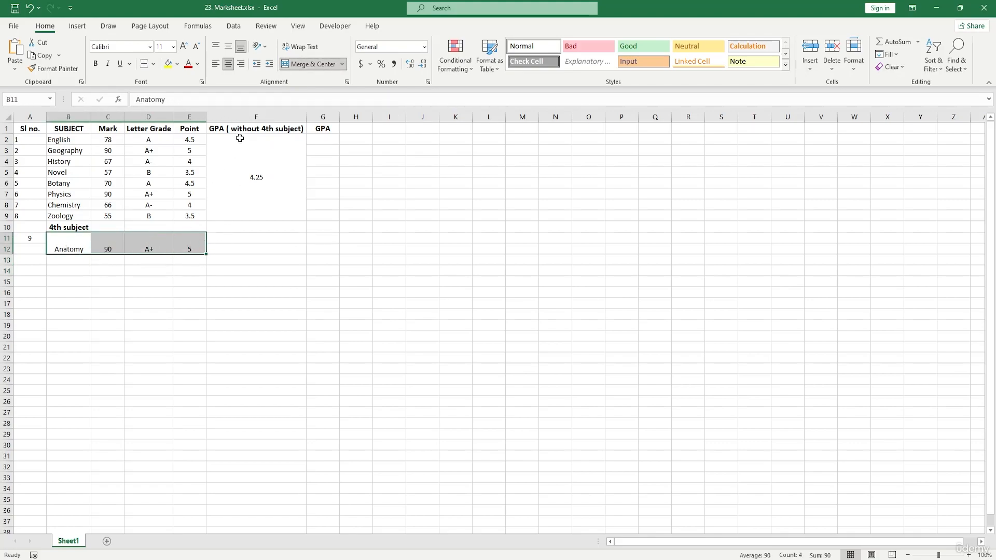
pyautogui.click(228, 46)
pyautogui.click(276, 239)
pyautogui.moveTo(34, 239); pyautogui.dragTo(35, 250)
pyautogui.click(310, 63)
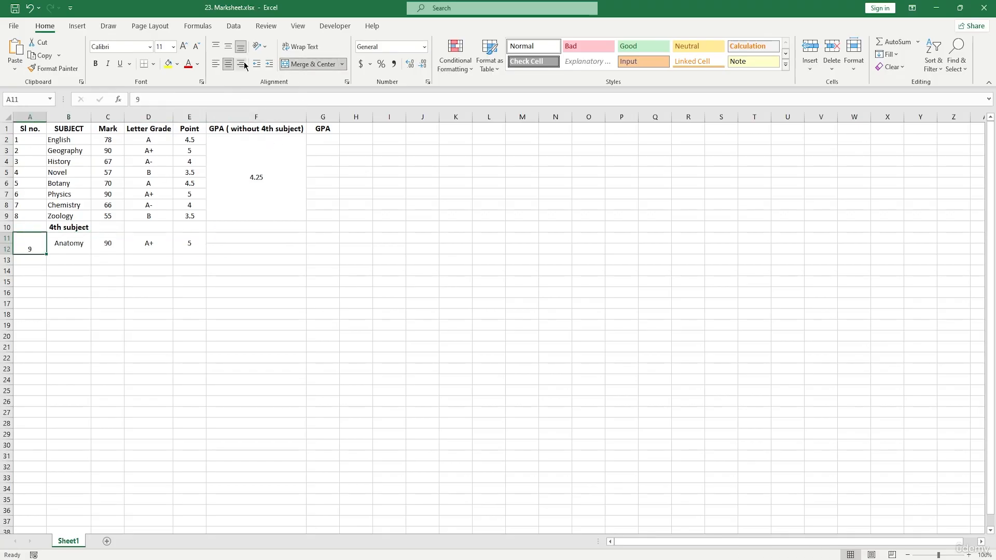
pyautogui.click(229, 46)
# Enter the label "GP above 3" in F11.
pyautogui.click(270, 224)
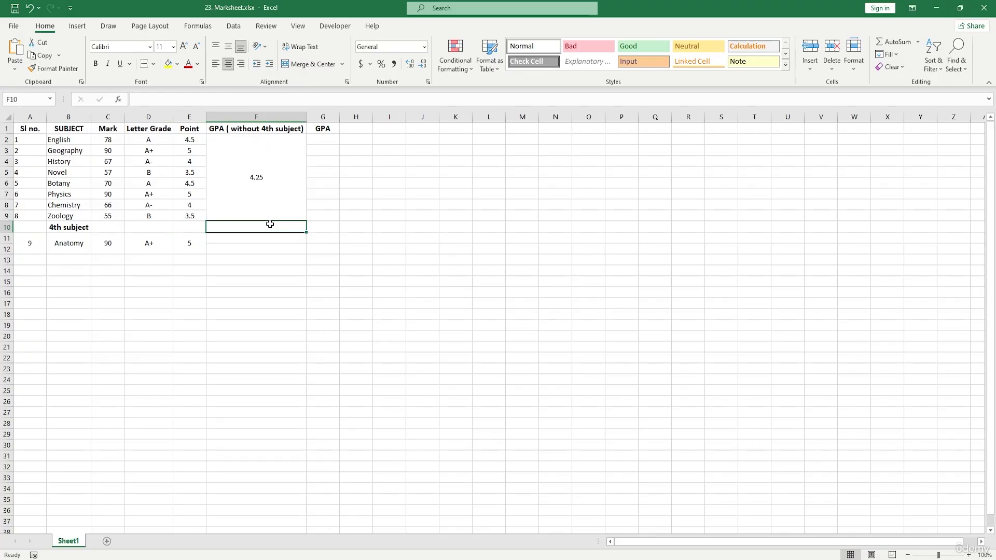
pyautogui.click(236, 239)
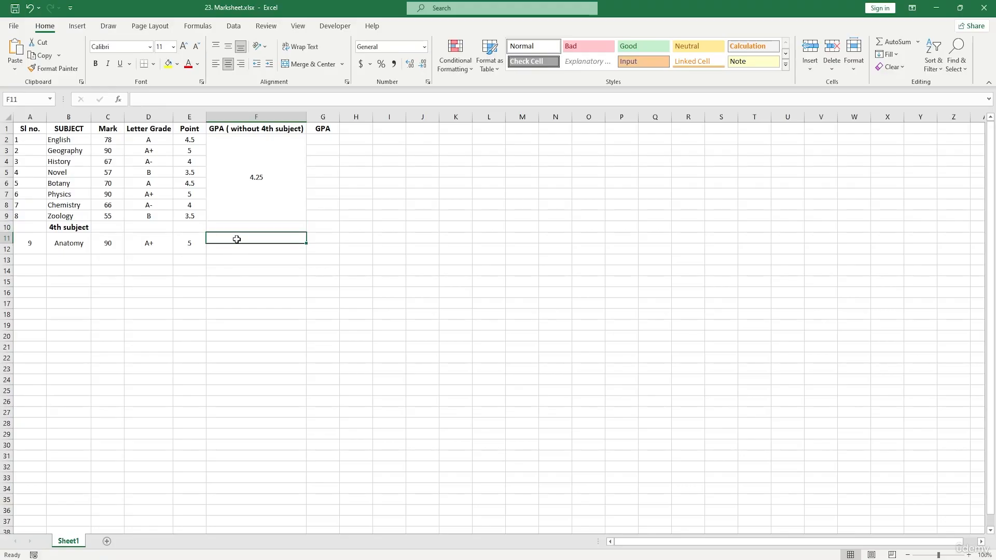
pyautogui.write('Gp')
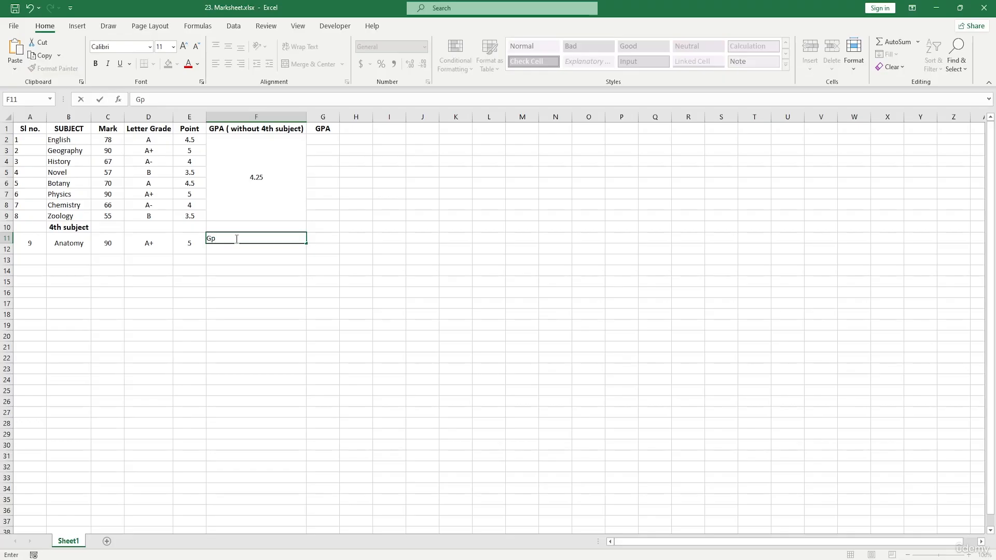
pyautogui.press('BackSpace')
pyautogui.write('P above 3')
pyautogui.doubleClick(252, 252)
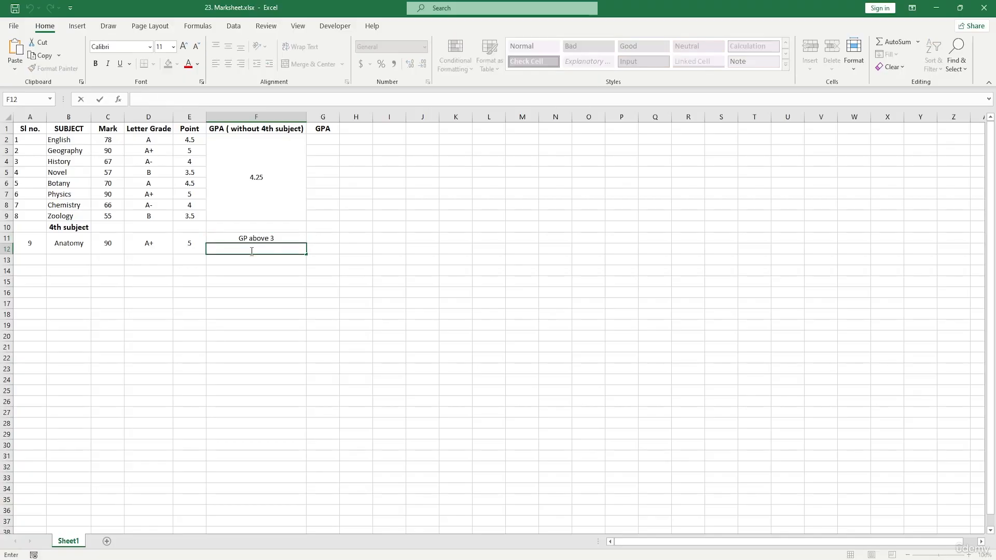
pyautogui.write('if')
pyautogui.press('Tab')
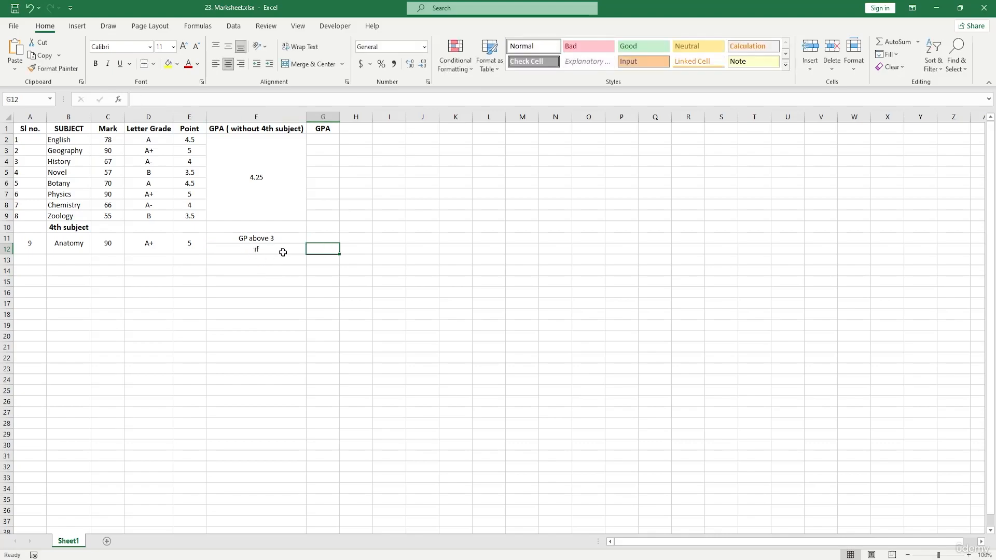
pyautogui.click(271, 251)
pyautogui.press('BackSpace')
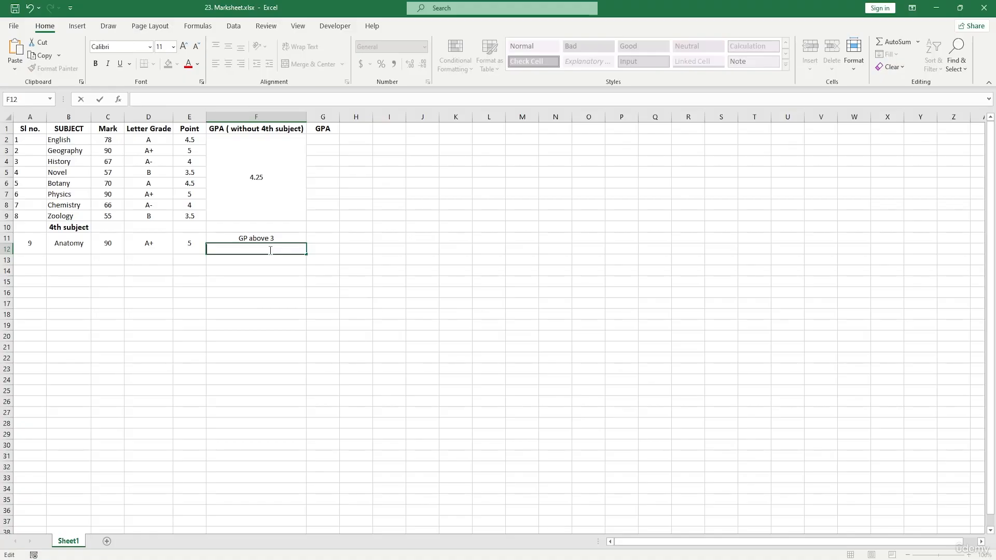
# Enter the formula =IF(E11>3,E11-2,0) in F12 to compute the 4th subject's extra grade points.
pyautogui.write('=if')
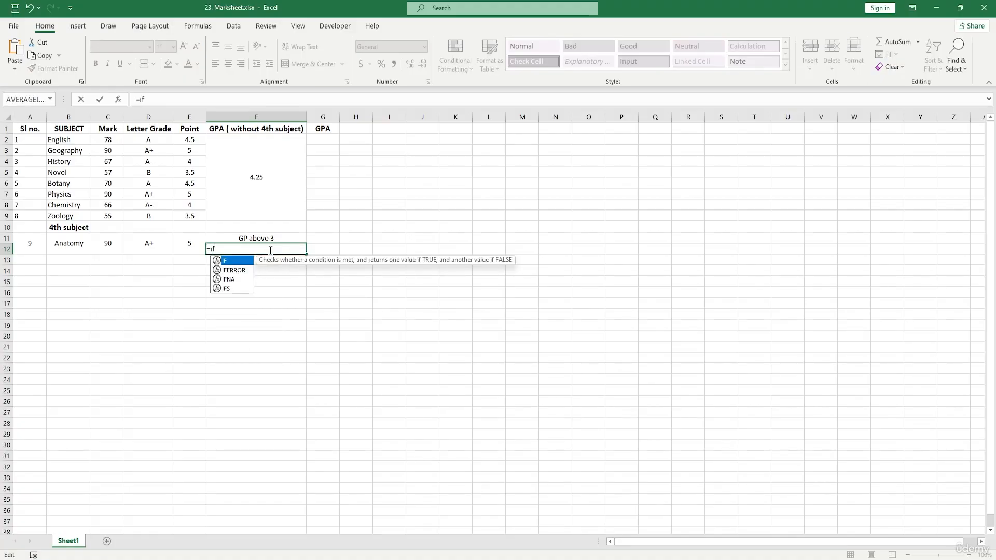
pyautogui.press('Tab')
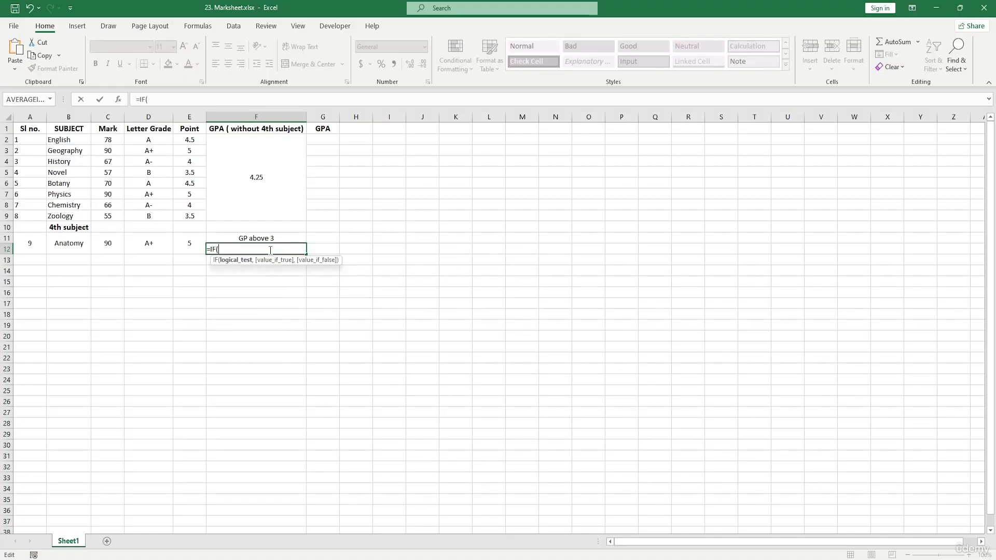
pyautogui.click(182, 242)
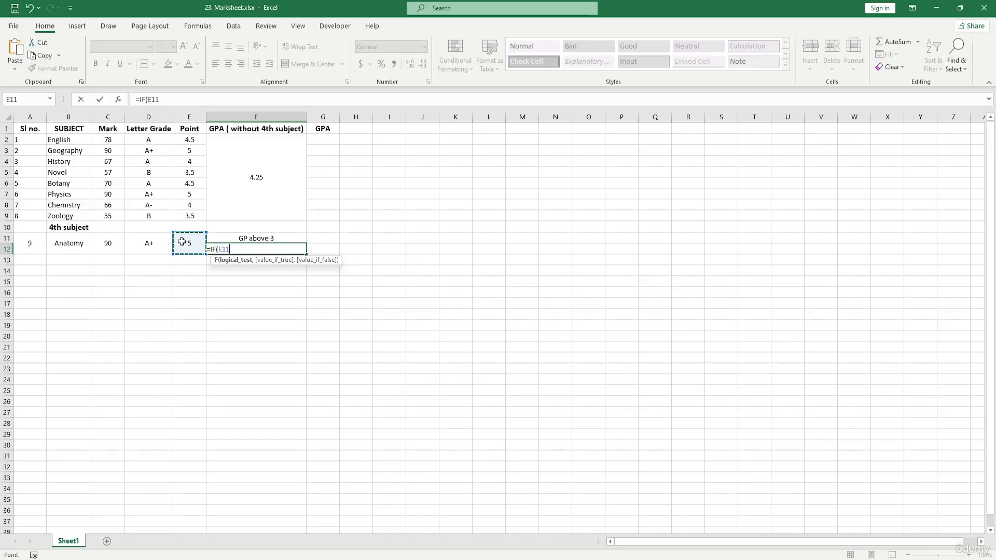
pyautogui.write('>3,')
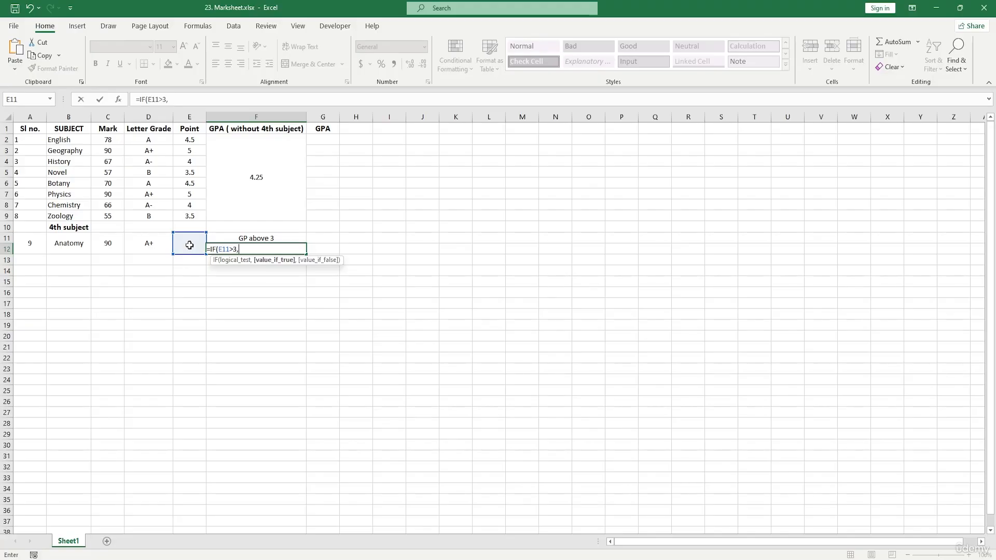
pyautogui.click(189, 244)
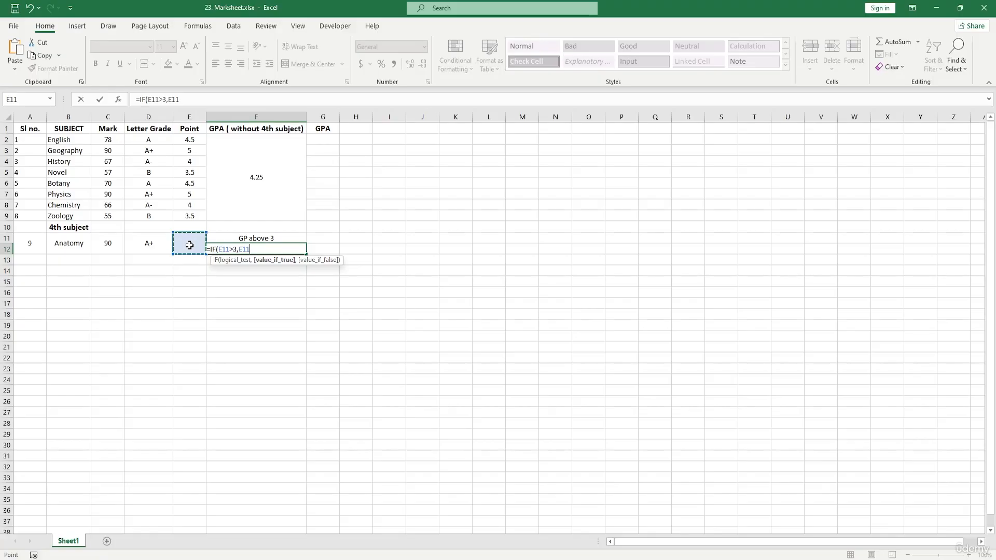
pyautogui.write('-2,0')
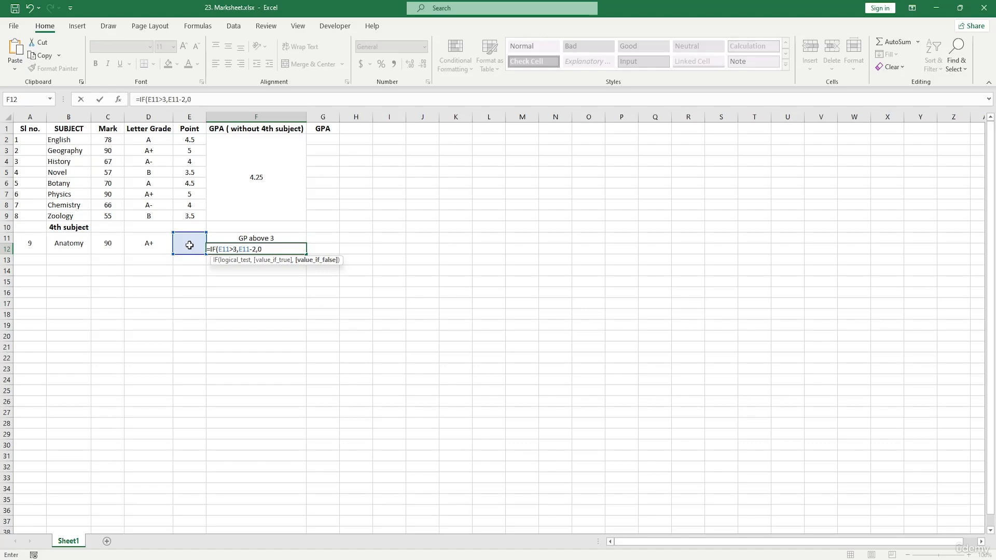
pyautogui.write(')')
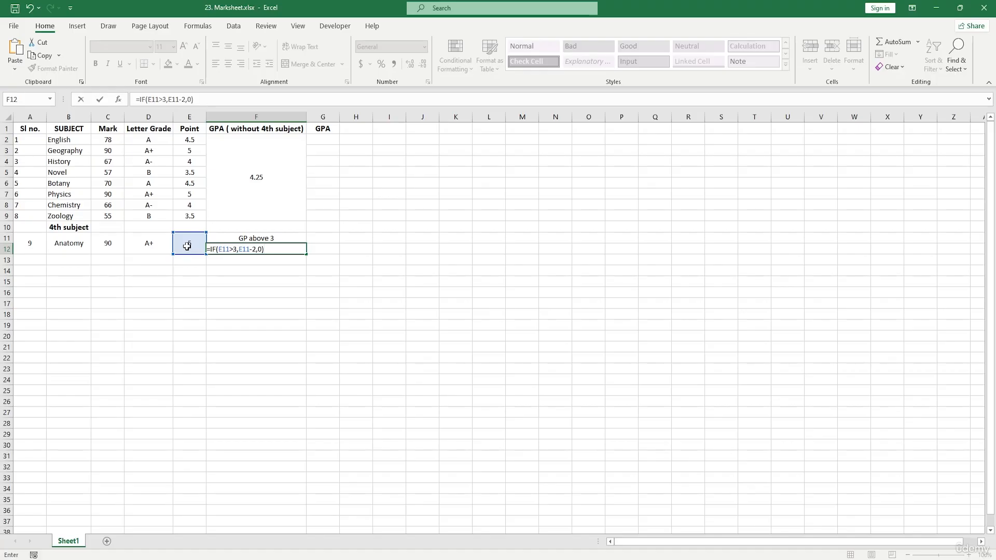
pyautogui.press('Return')
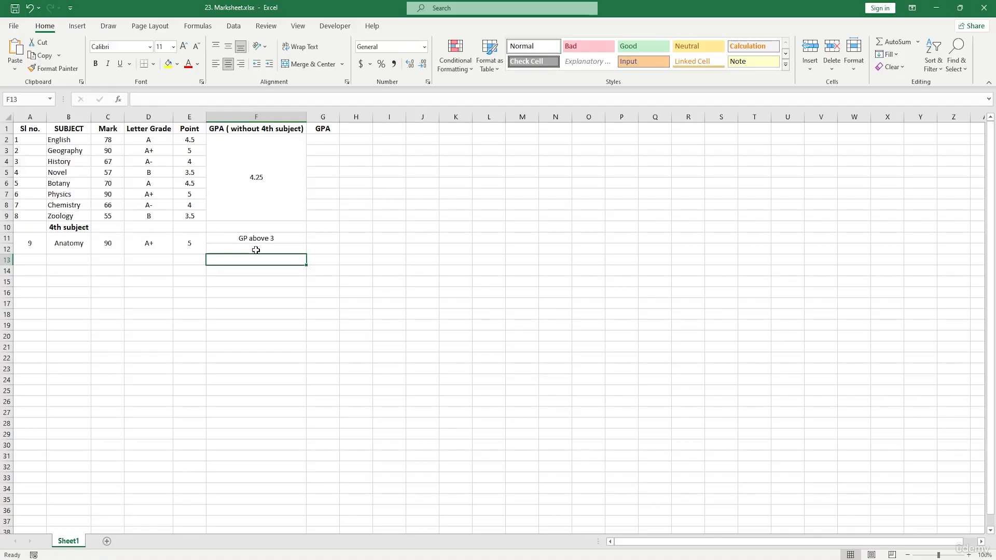
pyautogui.click(197, 248)
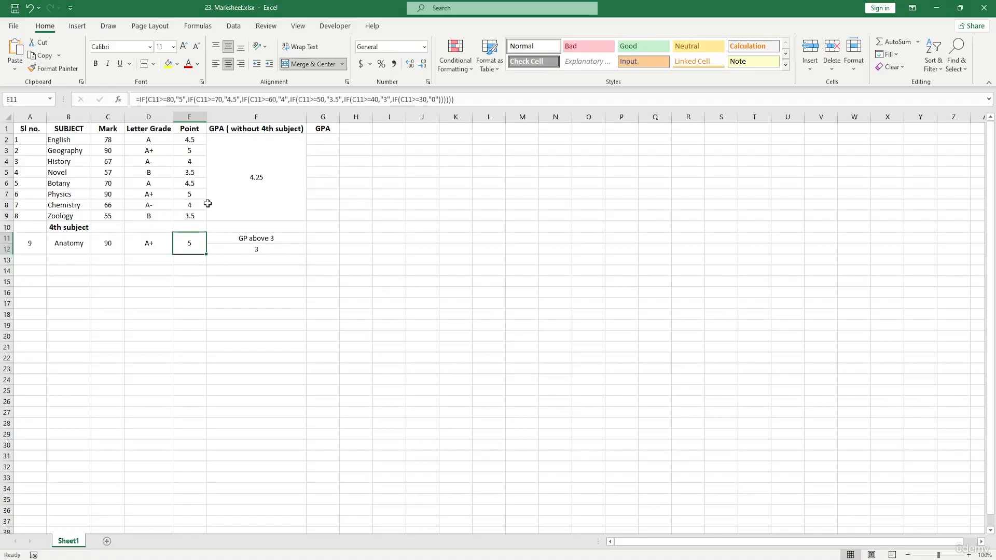
pyautogui.click(189, 138)
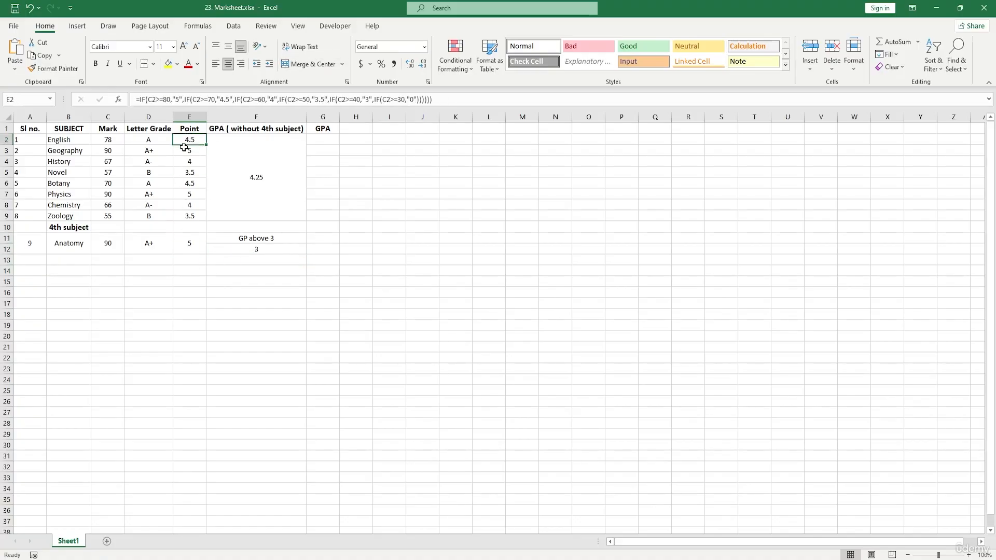
pyautogui.doubleClick(190, 141)
pyautogui.click(257, 183)
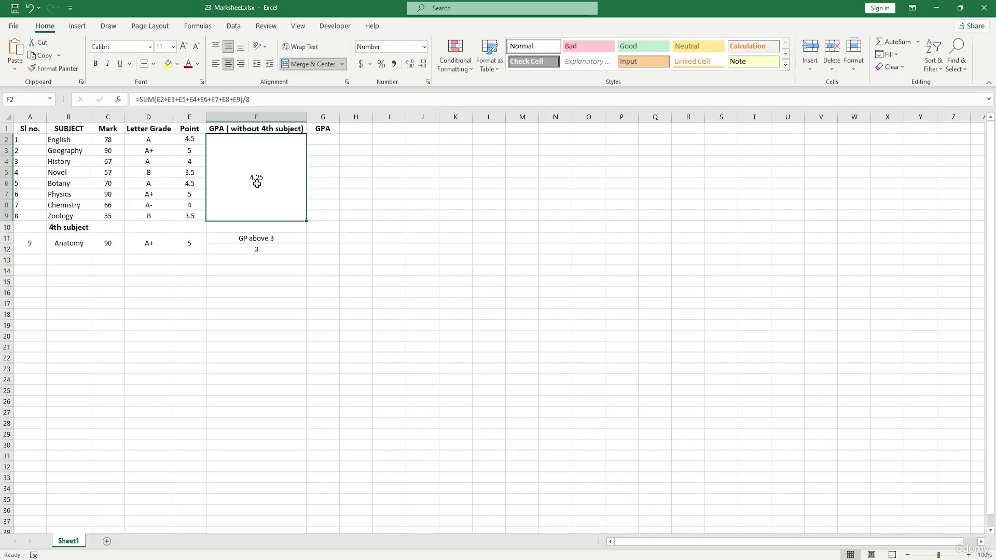
pyautogui.click(194, 140)
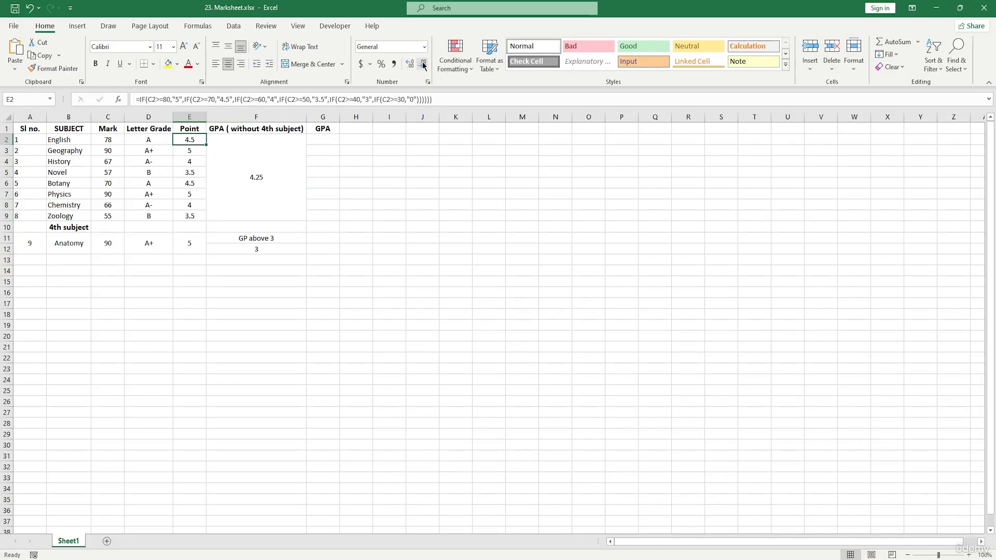
pyautogui.click(311, 192)
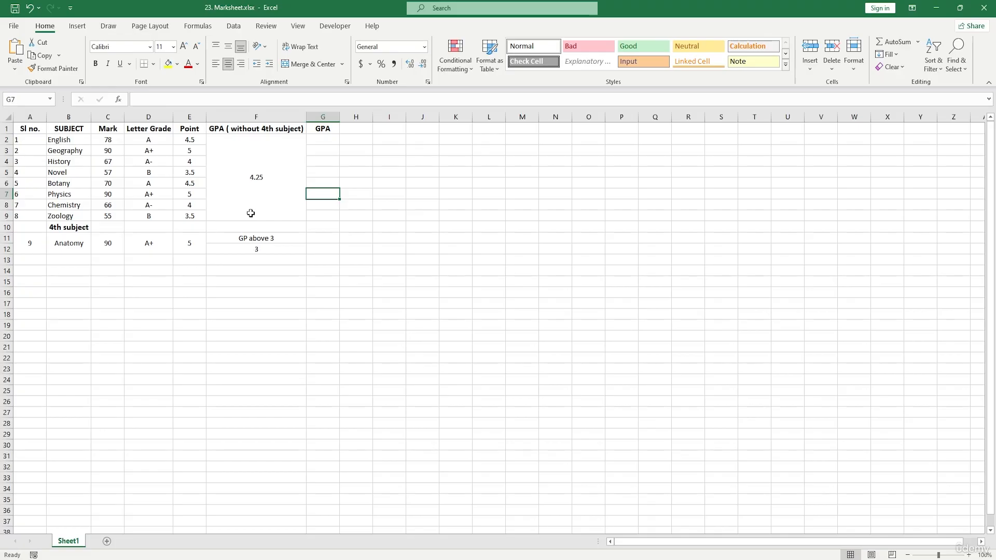
# Set the Anatomy mark in C11 to 40 to test the grade and point formulas.
pyautogui.click(110, 245)
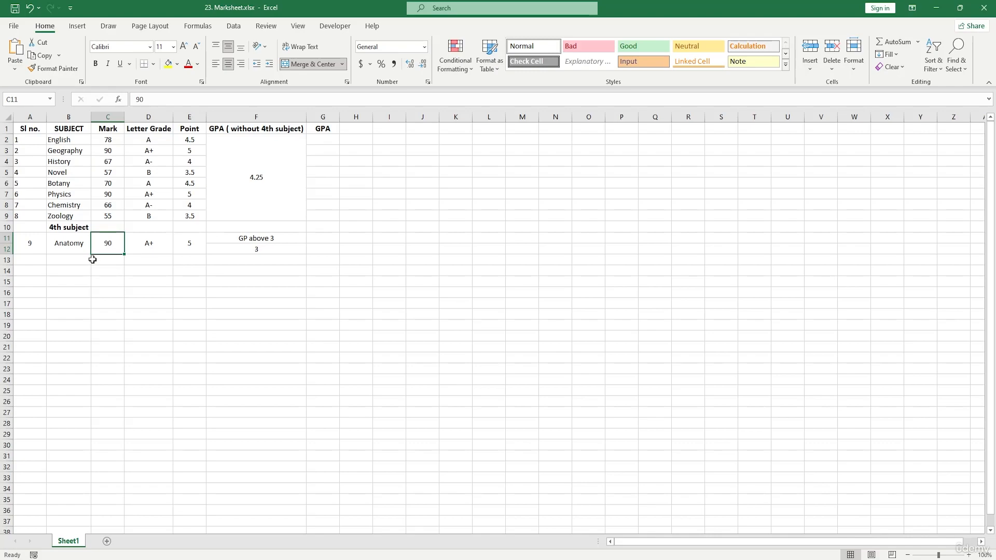
pyautogui.doubleClick(115, 244)
pyautogui.press('BackSpace')
pyautogui.press('BackSpace')
pyautogui.write('40')
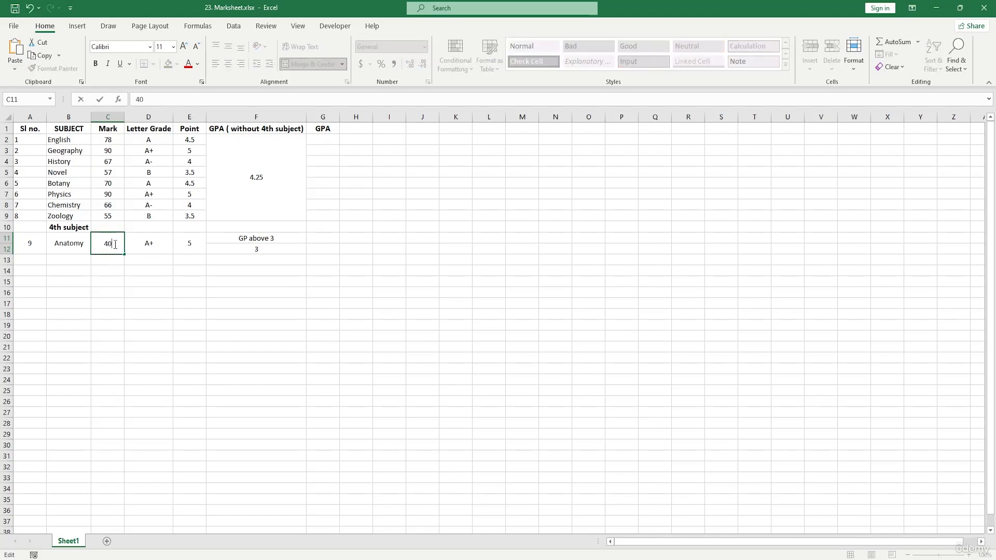
pyautogui.press('Return')
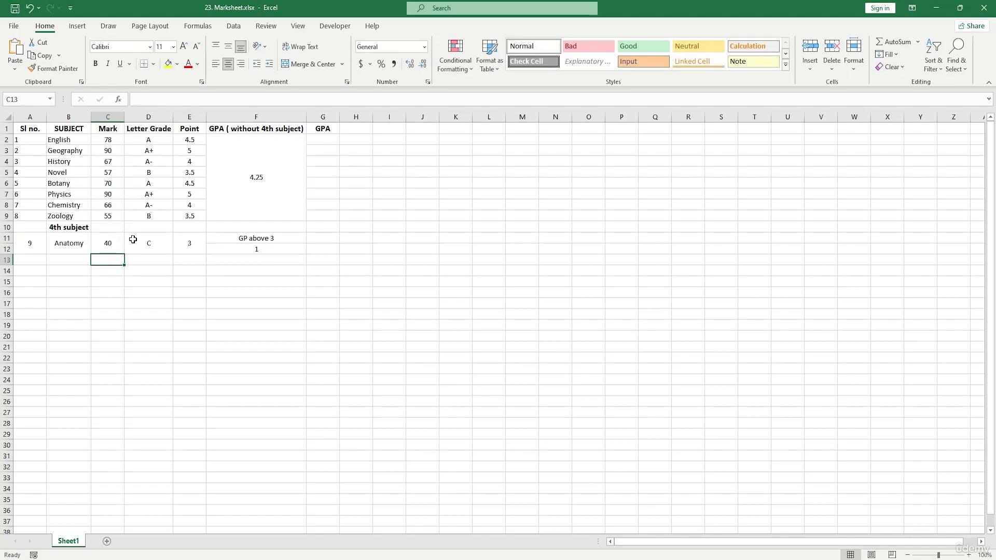
# Restore the Anatomy mark in C11 to 90.
pyautogui.doubleClick(115, 247)
pyautogui.press('BackSpace')
pyautogui.press('BackSpace')
pyautogui.write('90')
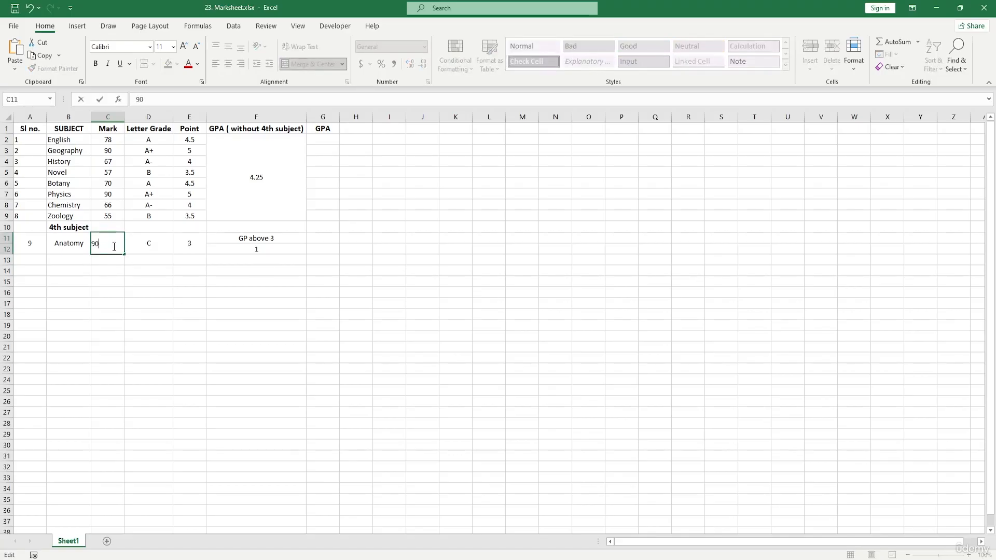
pyautogui.press('Return')
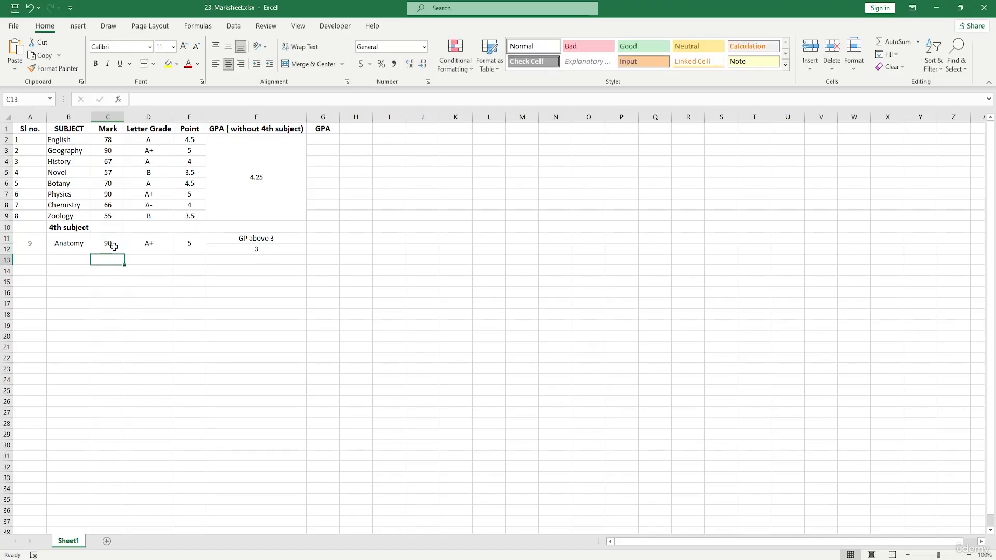
pyautogui.click(262, 254)
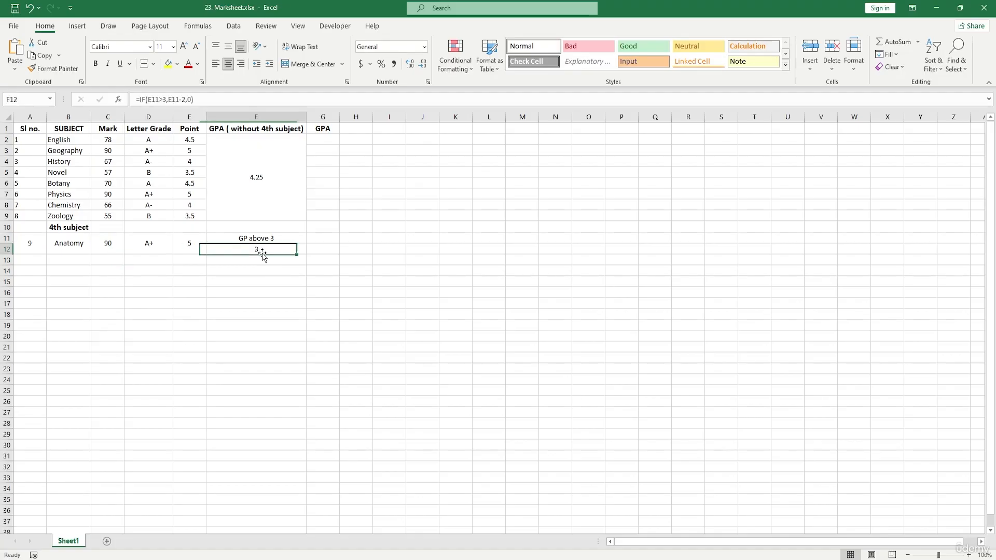
pyautogui.click(260, 240)
pyautogui.click(261, 249)
pyautogui.click(262, 239)
pyautogui.click(265, 248)
pyautogui.click(266, 239)
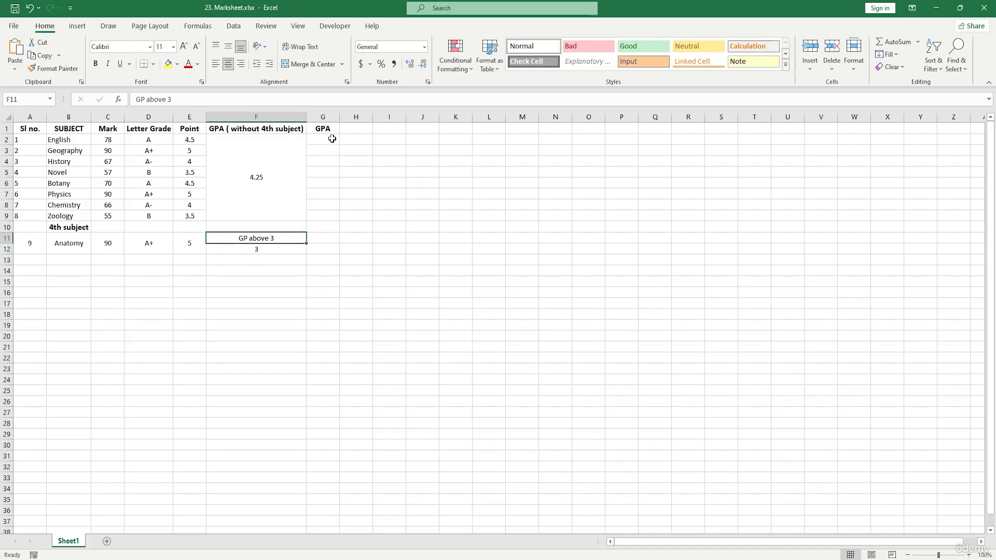
# Merge and center G2:G12 under the GPA header and enter the formula =SUM(E2:E9,E11)/8 in it.
pyautogui.moveTo(332, 139); pyautogui.dragTo(320, 246)
pyautogui.click(310, 65)
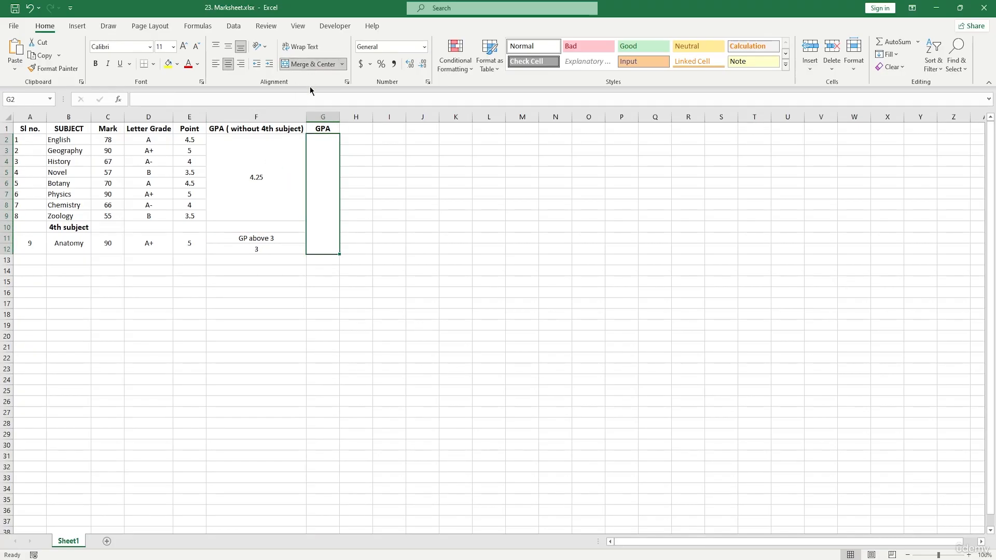
pyautogui.write('=')
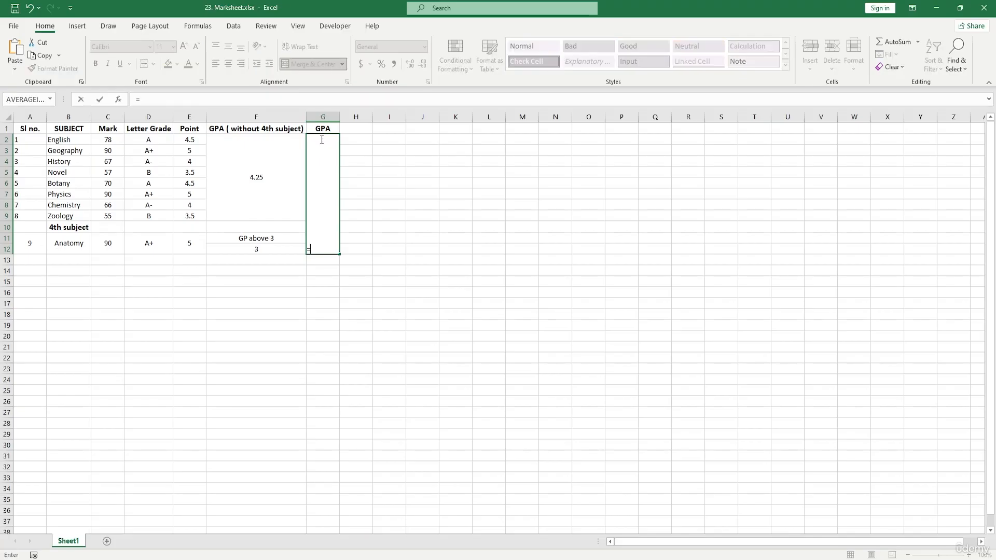
pyautogui.write('SUM(')
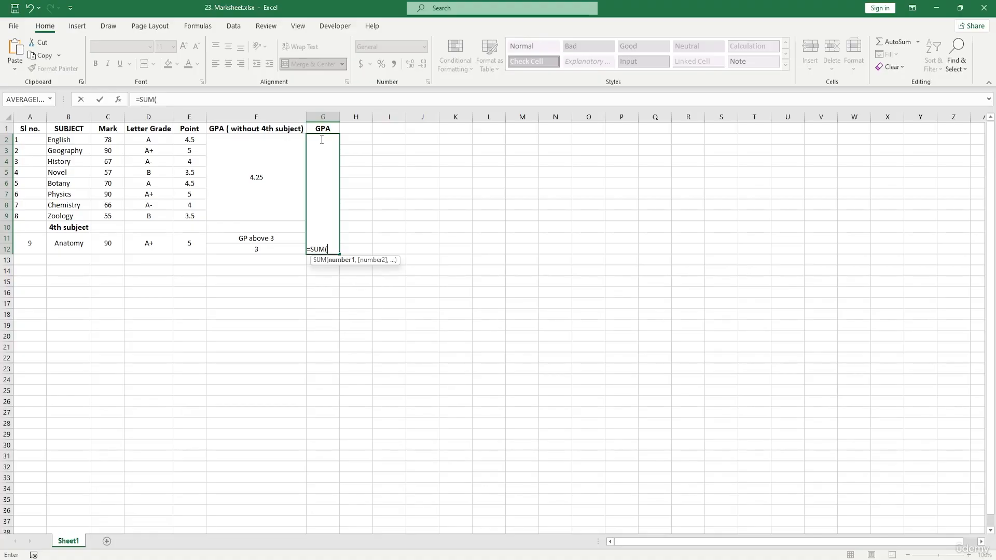
pyautogui.click(198, 141)
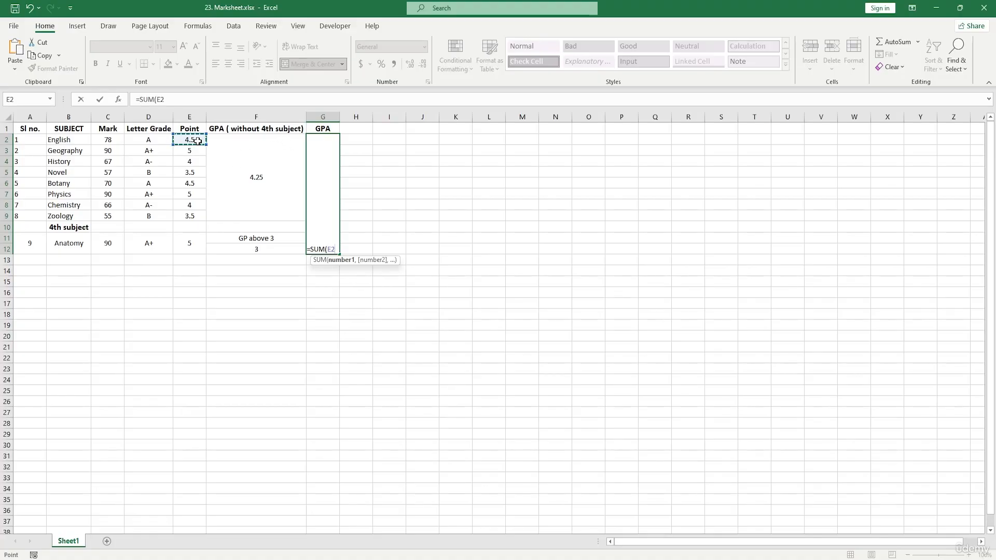
pyautogui.moveTo(198, 142); pyautogui.dragTo(200, 212)
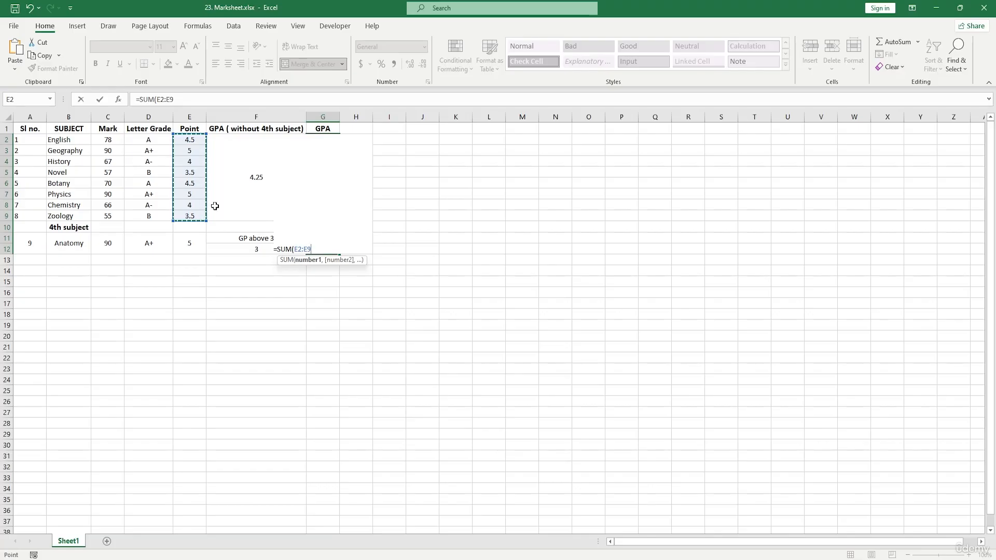
pyautogui.write(',')
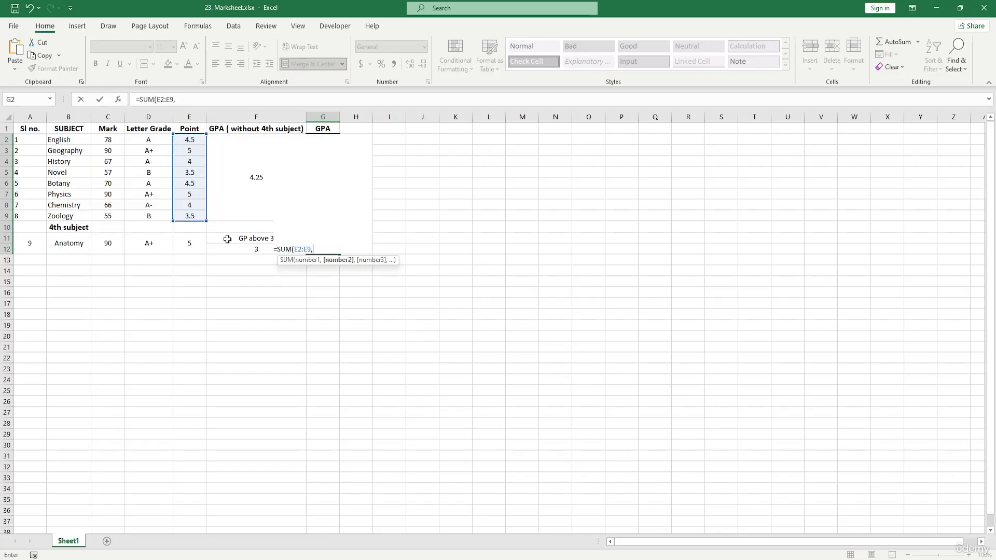
pyautogui.press('BackSpace')
pyautogui.write('+')
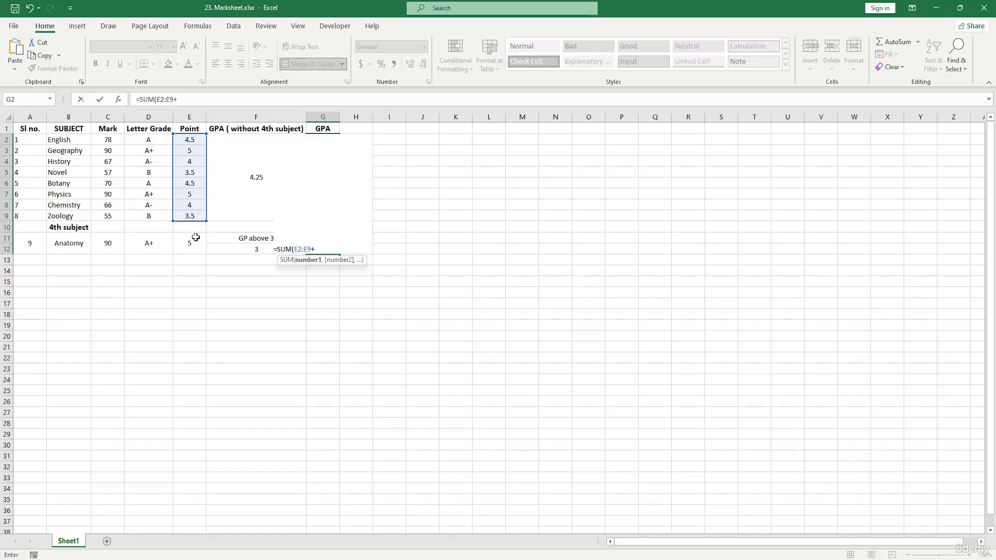
pyautogui.click(186, 246)
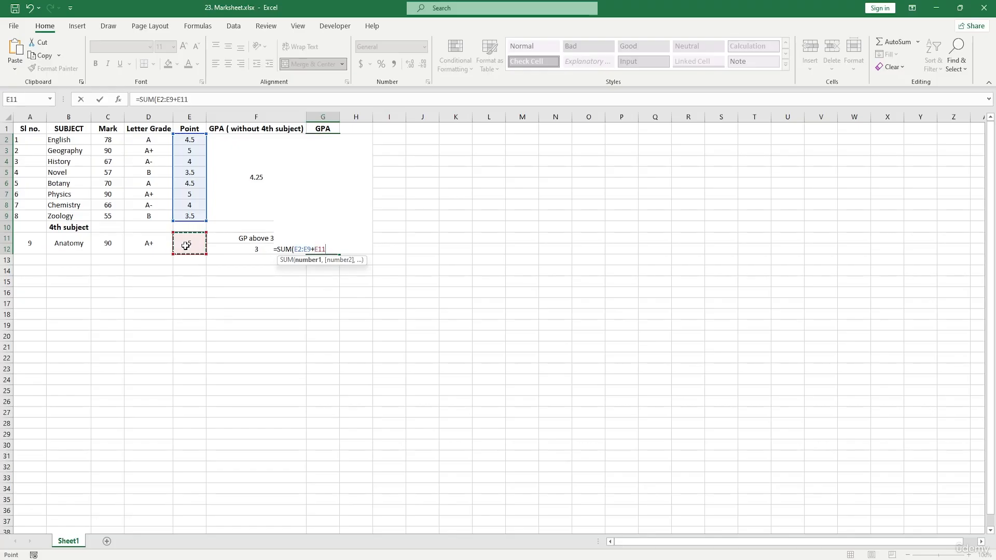
pyautogui.press('BackSpace')
pyautogui.press('BackSpace')
pyautogui.press('BackSpace')
pyautogui.press('BackSpace')
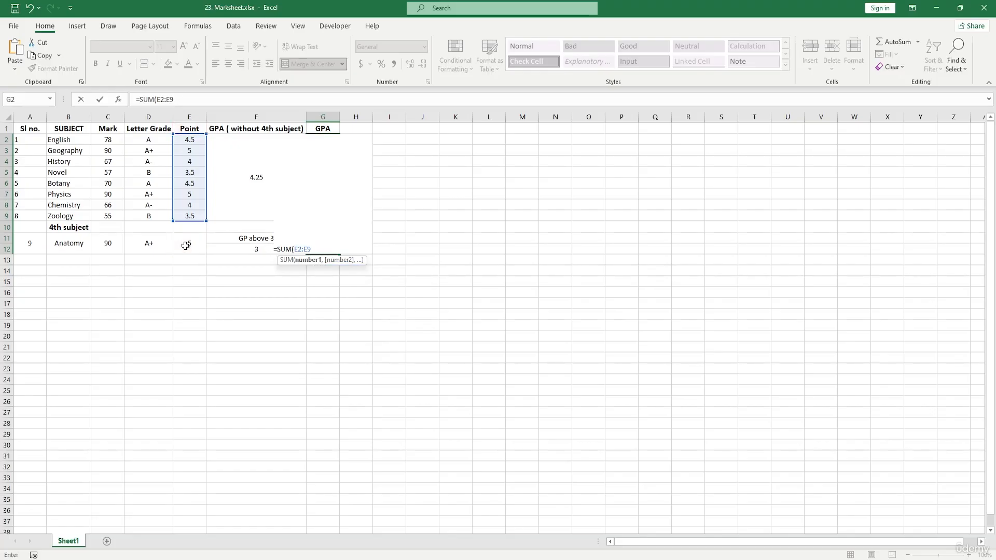
pyautogui.write(',')
pyautogui.click(186, 246)
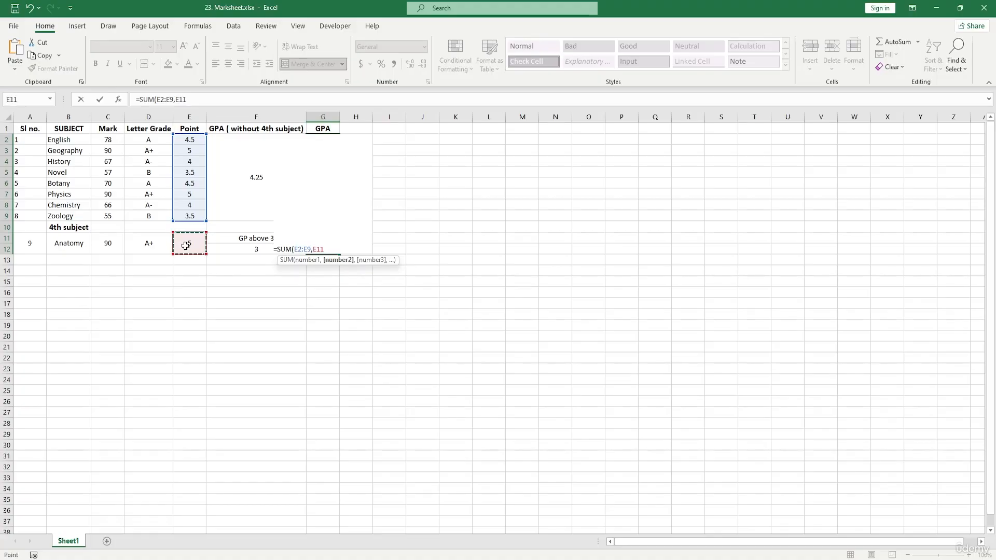
pyautogui.write(')')
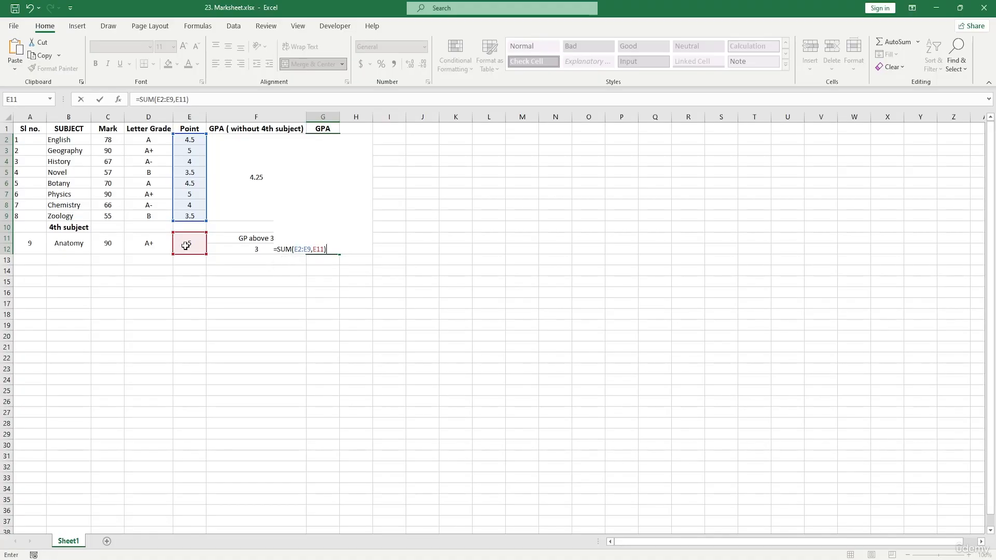
pyautogui.write('/')
pyautogui.write('8')
pyautogui.press('Return')
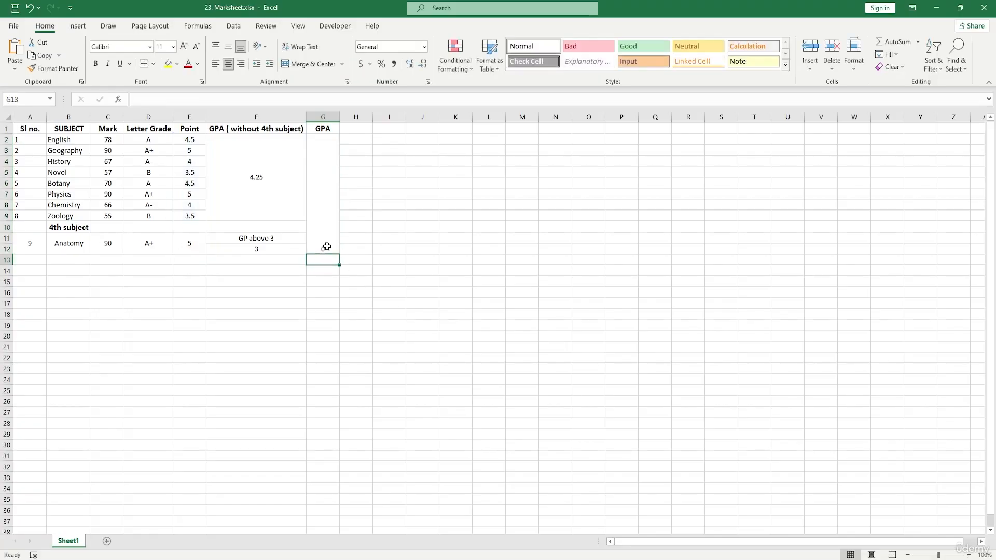
# Remove the E2:E9 range from the SUM formula in the merged GPA cell, keeping only E11 divided by 8.
pyautogui.doubleClick(327, 247)
pyautogui.click(310, 249)
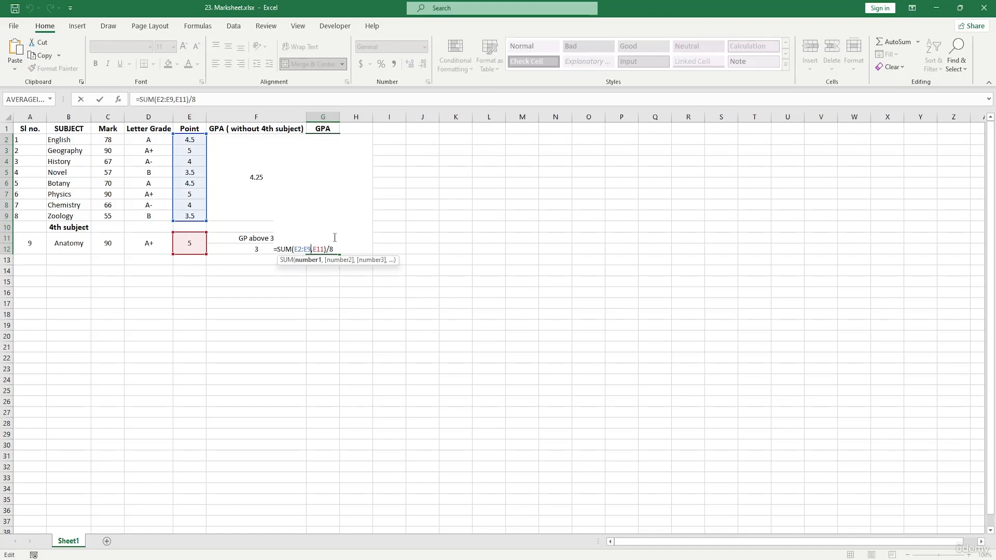
pyautogui.press('BackSpace')
pyautogui.press('BackSpace')
pyautogui.press('BackSpace')
pyautogui.press('BackSpace')
pyautogui.press('BackSpace')
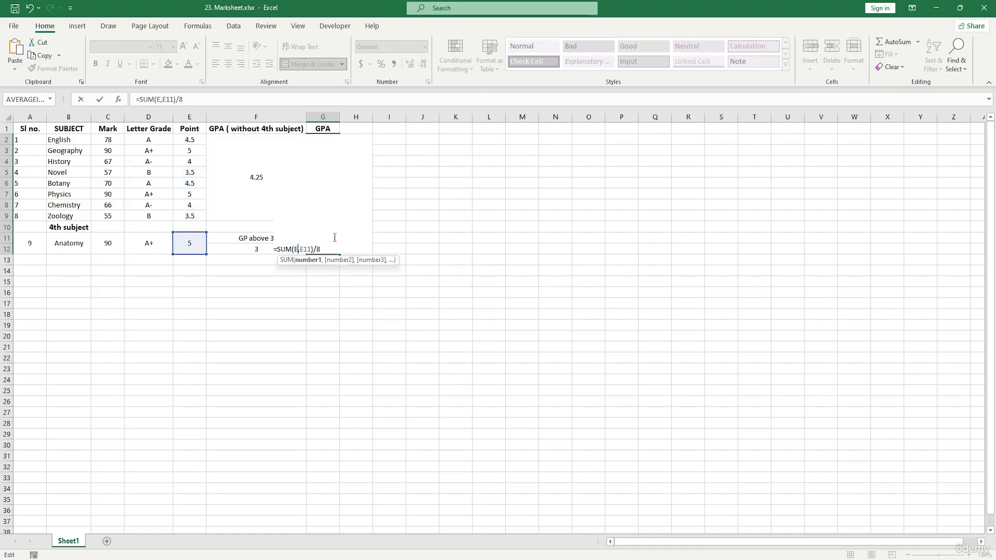
pyautogui.press('Delete')
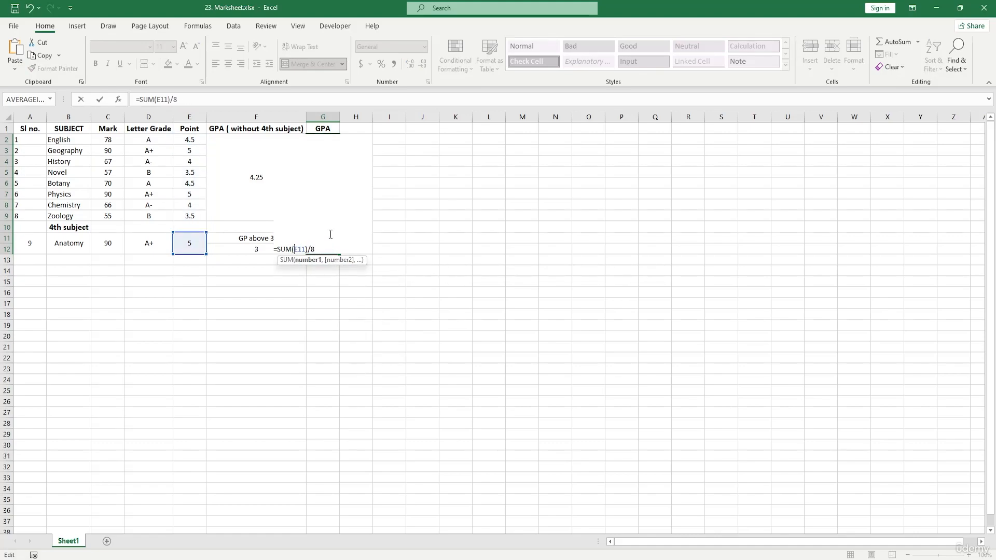
# Add the points individually to the GPA formula so it reads =SUM(E2+E3+E4+E5+E6+E7+E8+E9+E11)/8.
pyautogui.click(199, 140)
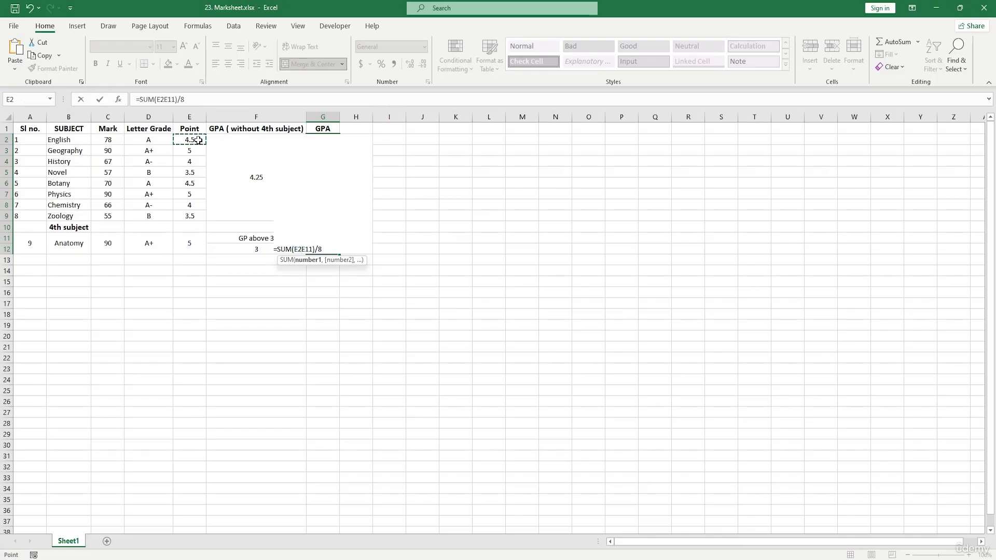
pyautogui.write('+')
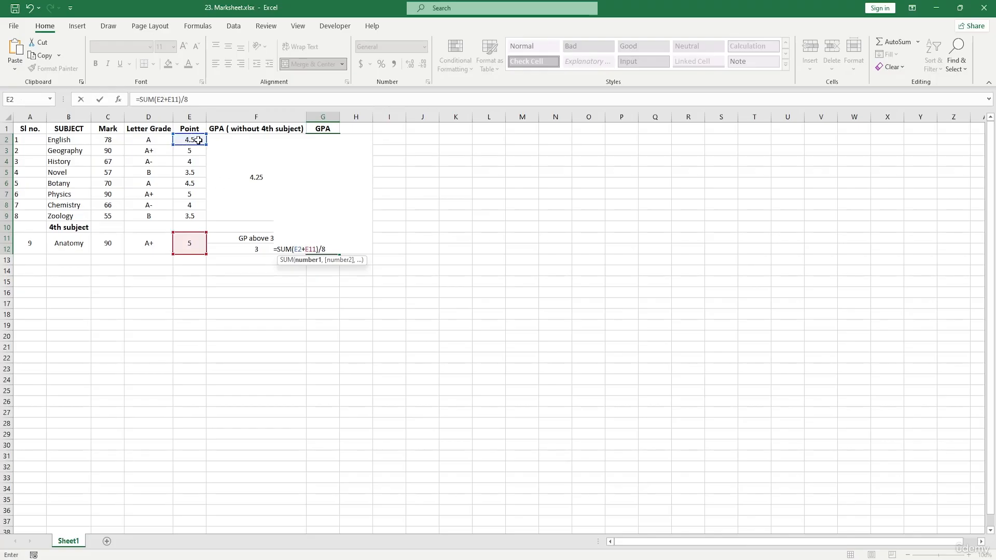
pyautogui.click(195, 155)
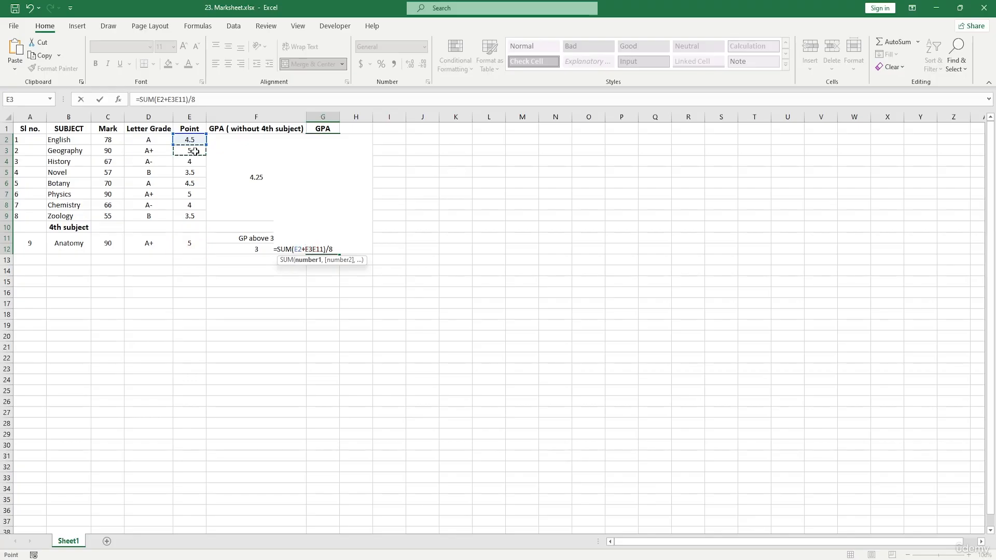
pyautogui.write('+')
pyautogui.click(195, 163)
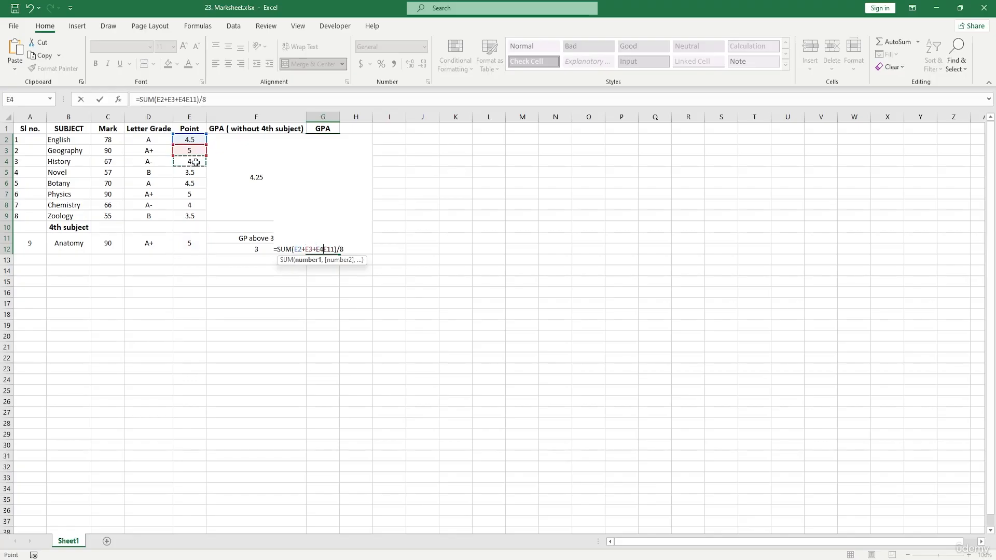
pyautogui.write('+')
pyautogui.click(178, 174)
pyautogui.write('+')
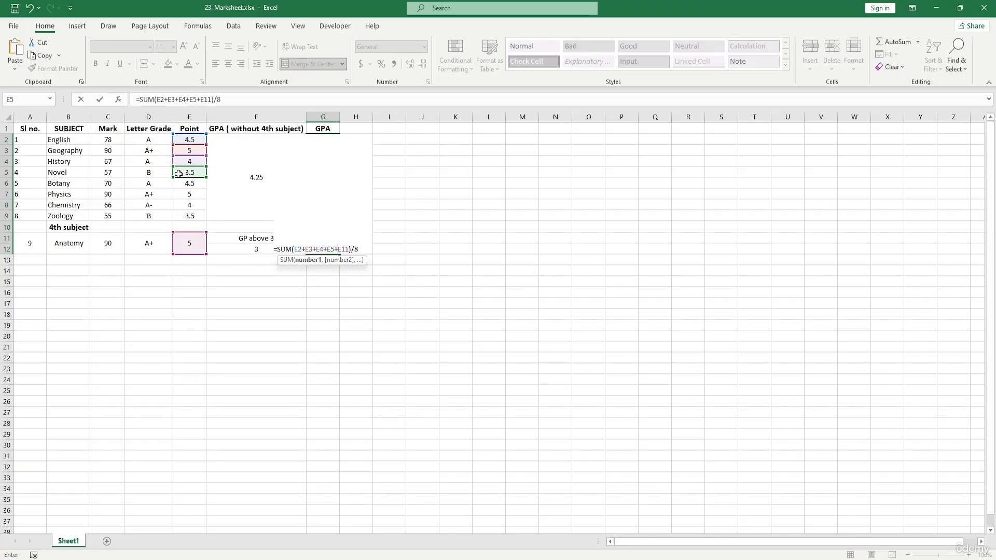
pyautogui.click(193, 183)
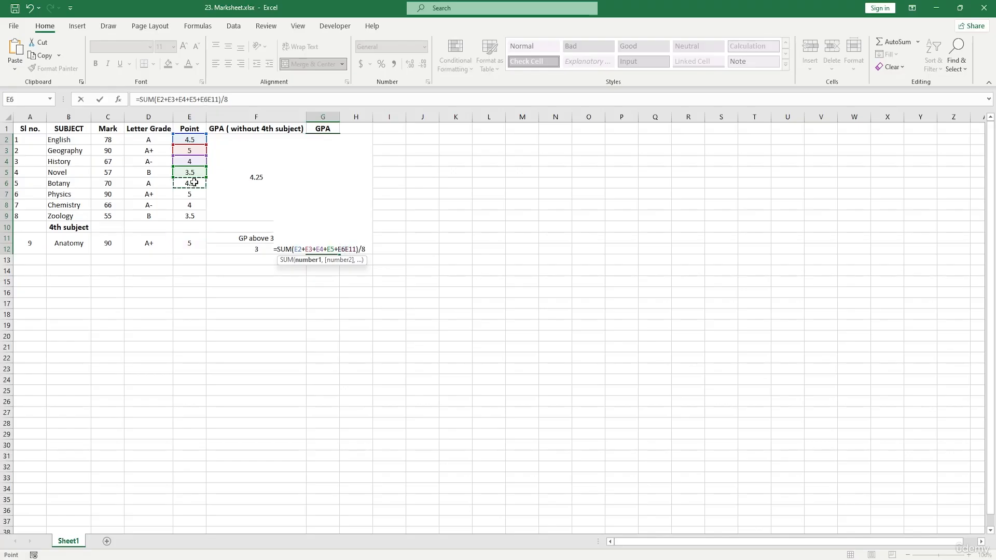
pyautogui.write('+')
pyautogui.click(195, 194)
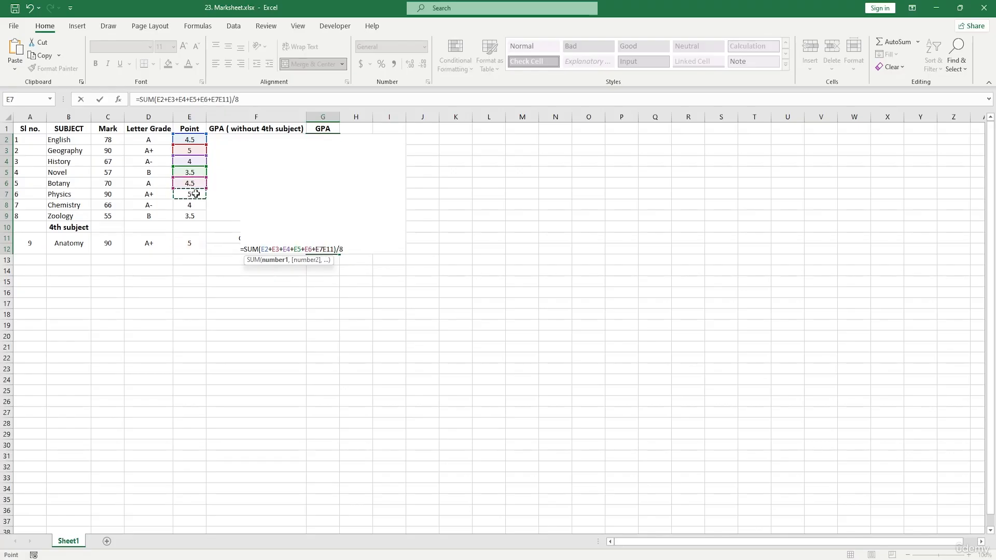
pyautogui.write('+')
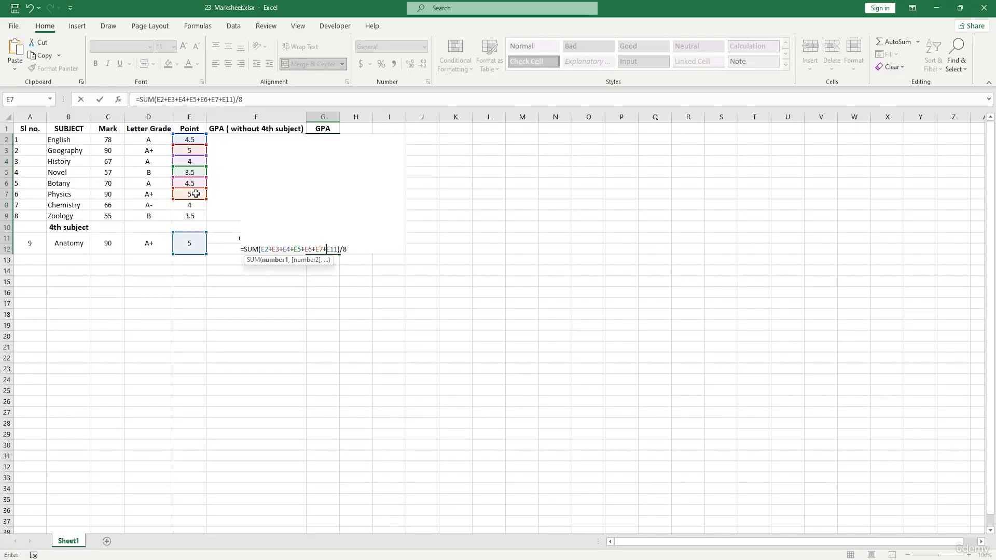
pyautogui.click(193, 205)
pyautogui.write('+E')
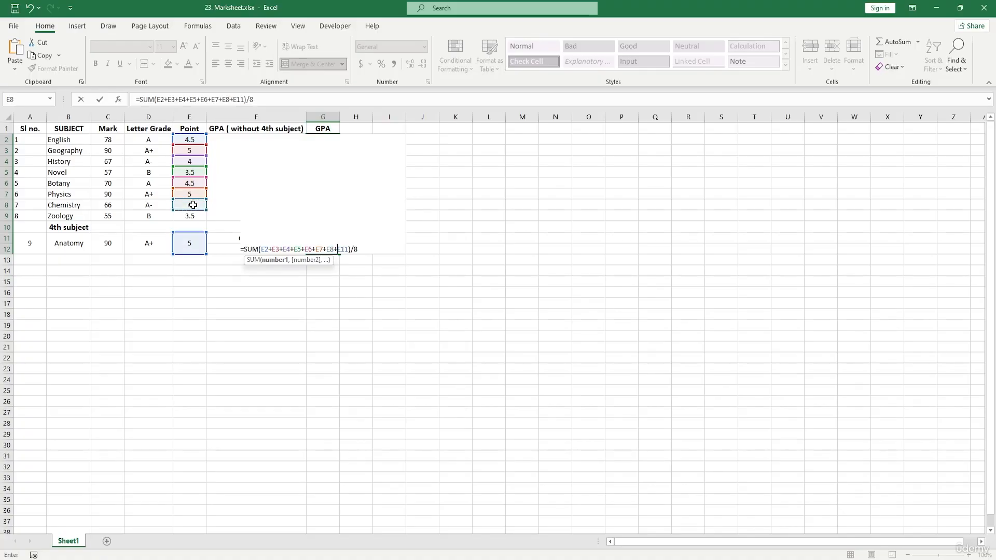
pyautogui.click(193, 217)
pyautogui.write('+E')
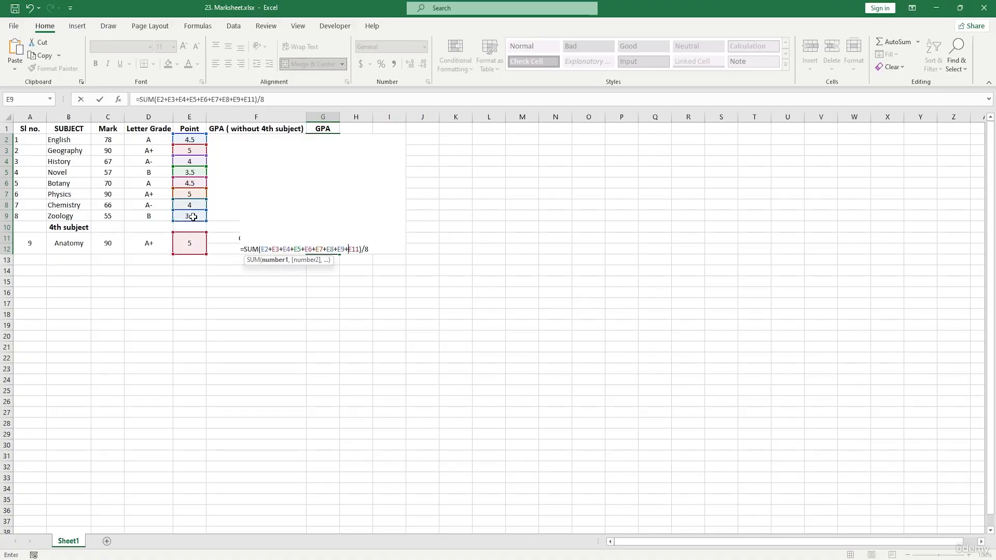
pyautogui.press('Return')
# Center the GPA value vertically in the merged cell G2:G12.
pyautogui.click(313, 205)
pyautogui.click(323, 225)
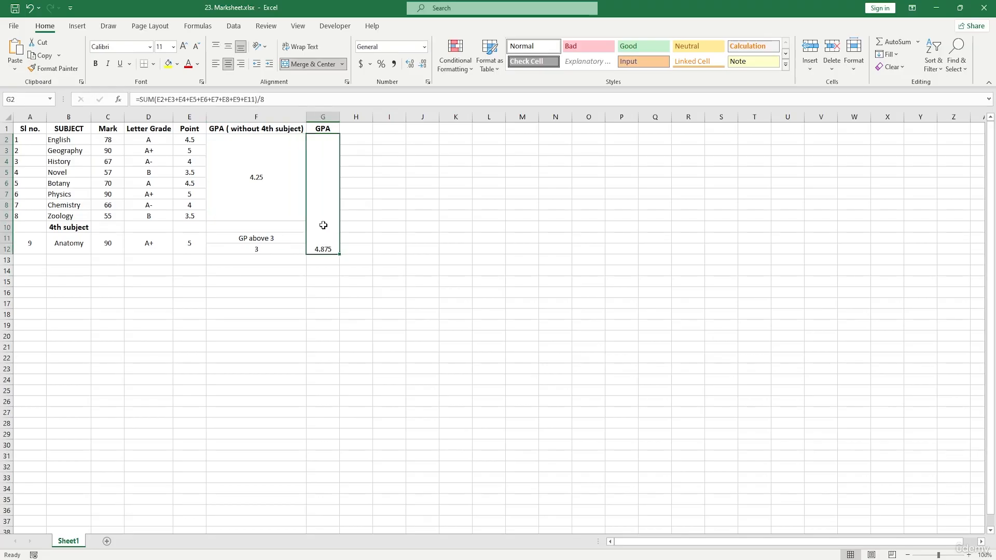
pyautogui.click(229, 46)
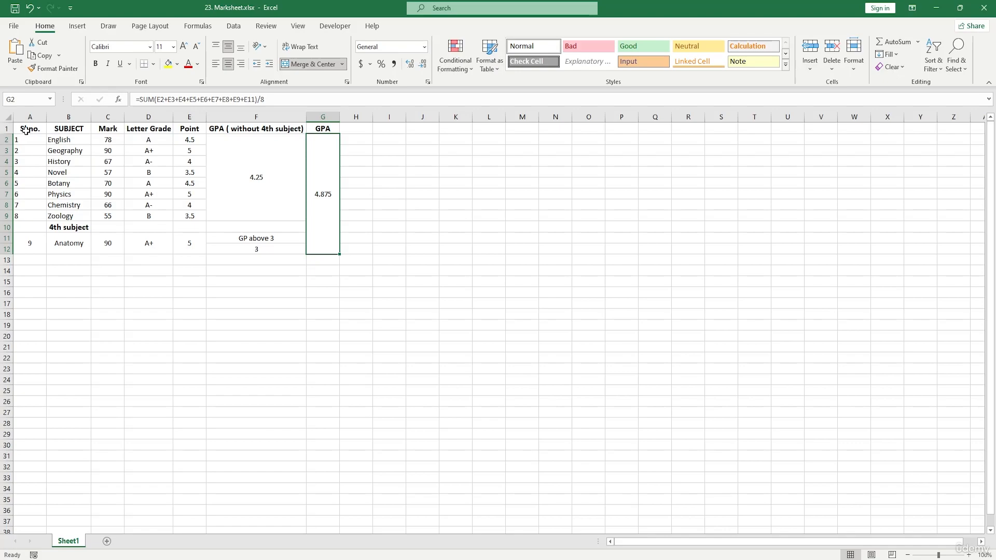
# Copy the whole marksheet A1:G12 and paste it one row lower at A2, accepting that merged cells are unmerged.
pyautogui.moveTo(26, 130); pyautogui.dragTo(322, 242)
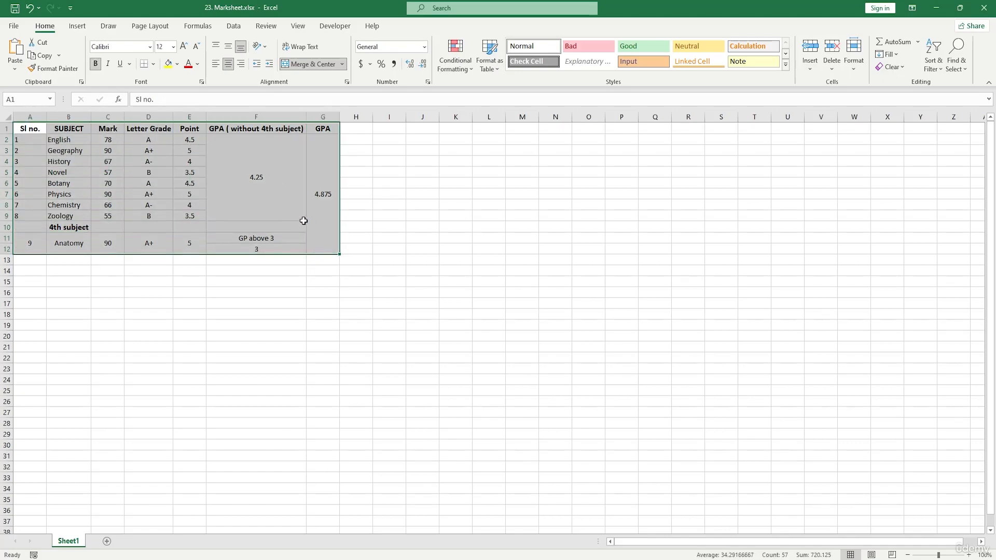
pyautogui.hotkey('ctrl', 'c')
pyautogui.click(37, 139)
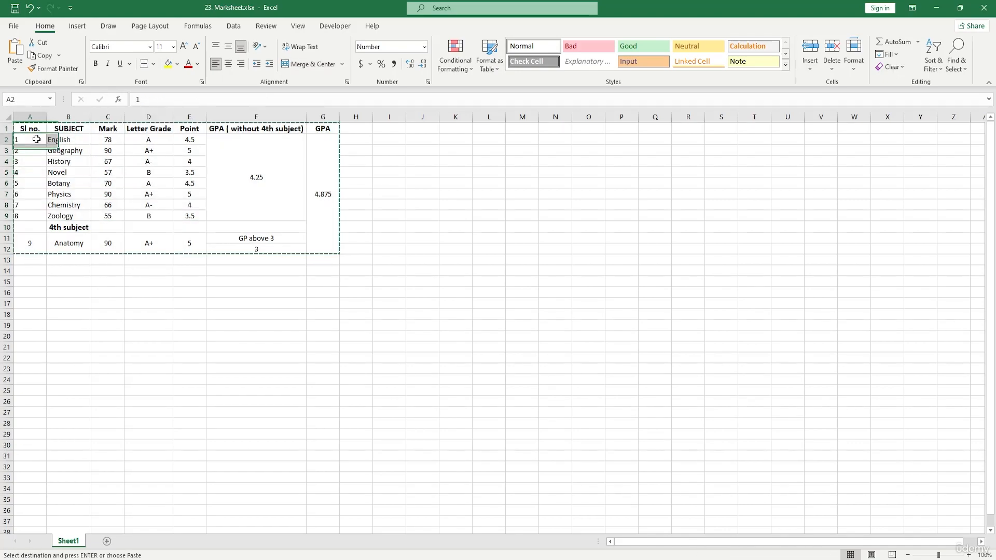
pyautogui.hotkey('ctrl', 'v')
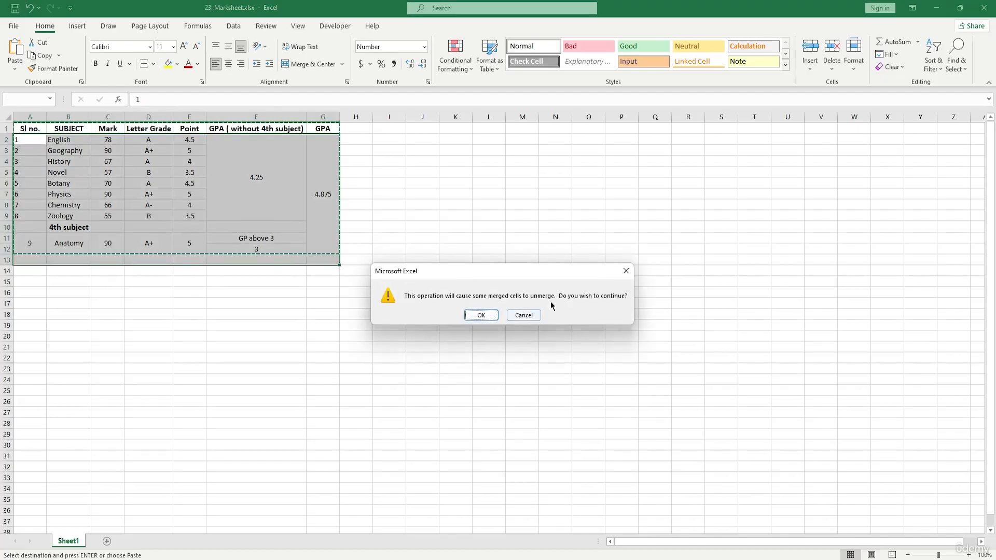
pyautogui.click(481, 315)
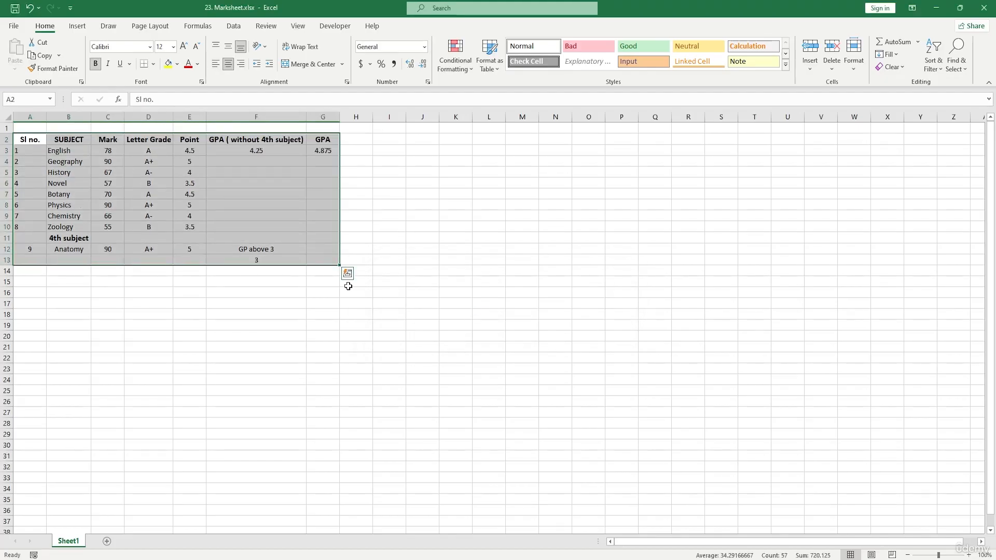
pyautogui.click(256, 303)
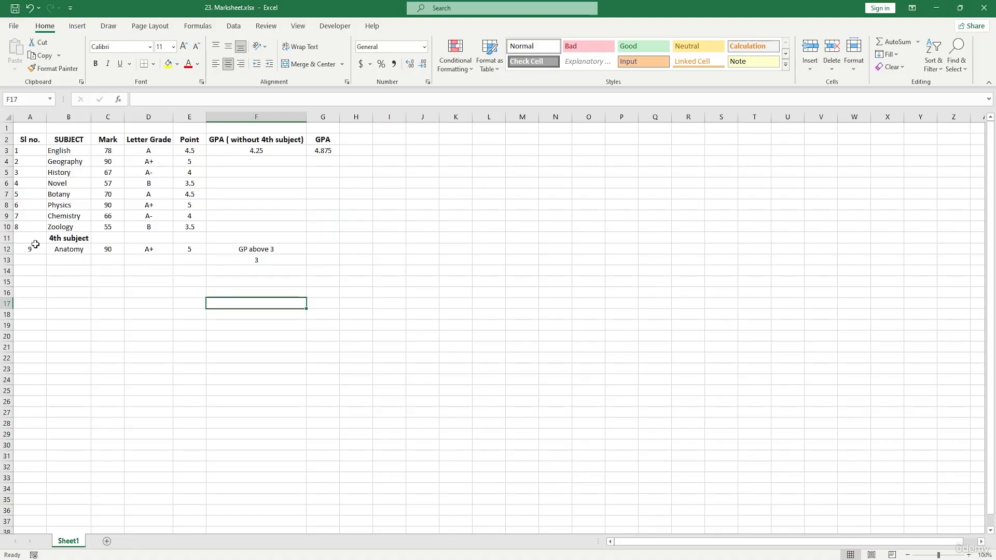
# Merge and center the Anatomy row's subject, mark, letter grade and point cells across rows 12 and 13, each column separately.
pyautogui.moveTo(78, 253); pyautogui.dragTo(191, 261)
pyautogui.click(310, 64)
pyautogui.click(310, 64)
pyautogui.click(158, 249)
pyautogui.click(310, 64)
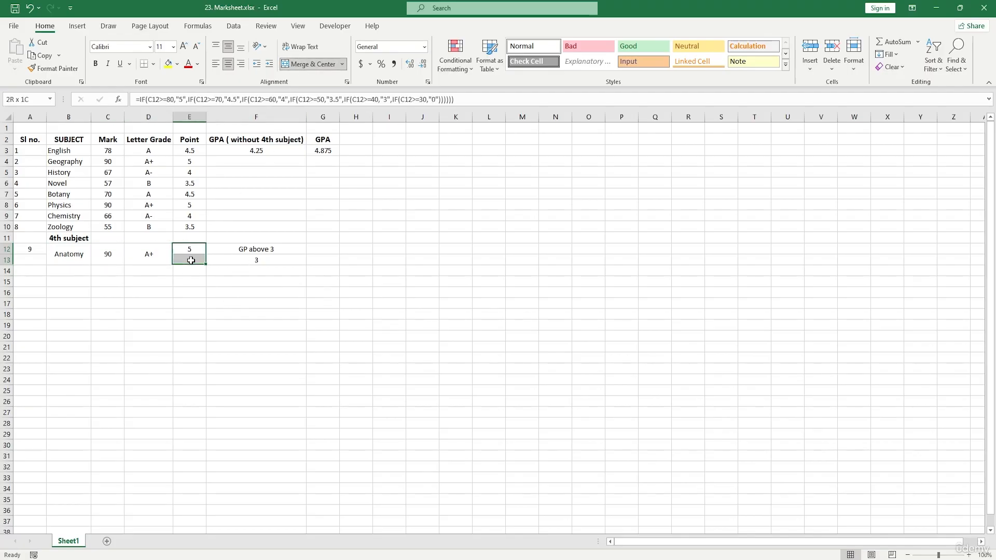
pyautogui.click(310, 64)
# Merge and center the GPA cells G3:G13.
pyautogui.moveTo(323, 151); pyautogui.dragTo(318, 259)
pyautogui.click(322, 64)
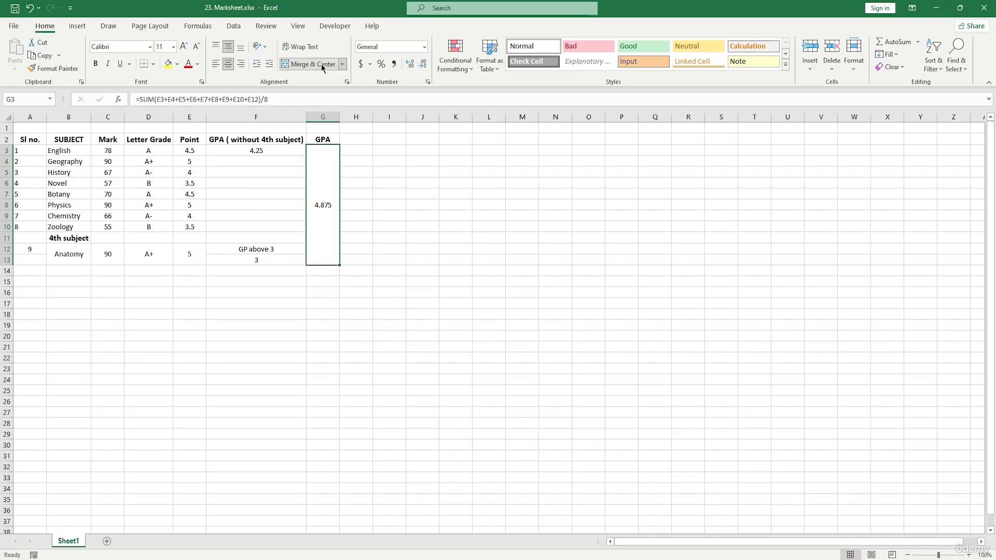
pyautogui.click(374, 179)
# Merge and center cells F3:F10, which hold the GPA without the 4th subject.
pyautogui.moveTo(263, 155); pyautogui.dragTo(277, 230)
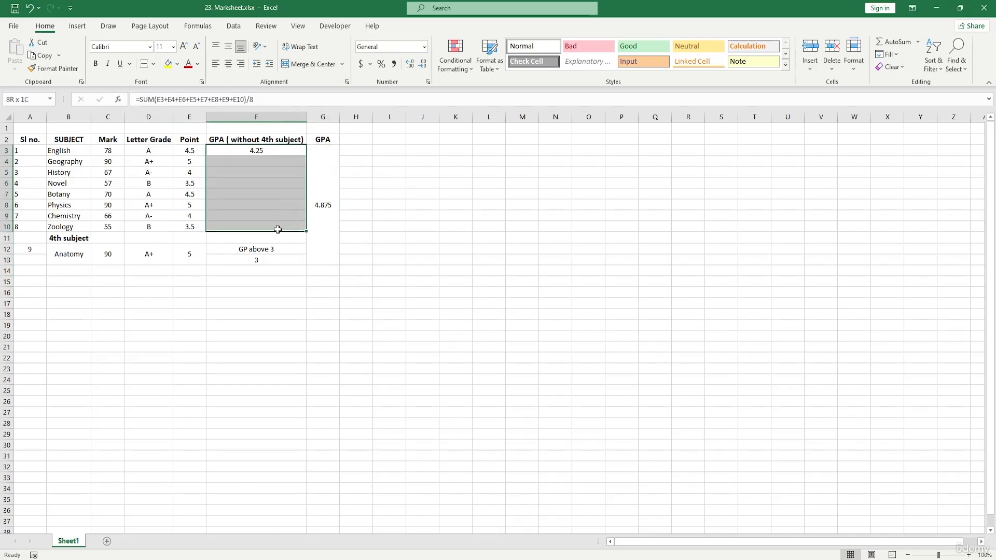
pyautogui.click(320, 64)
pyautogui.click(413, 268)
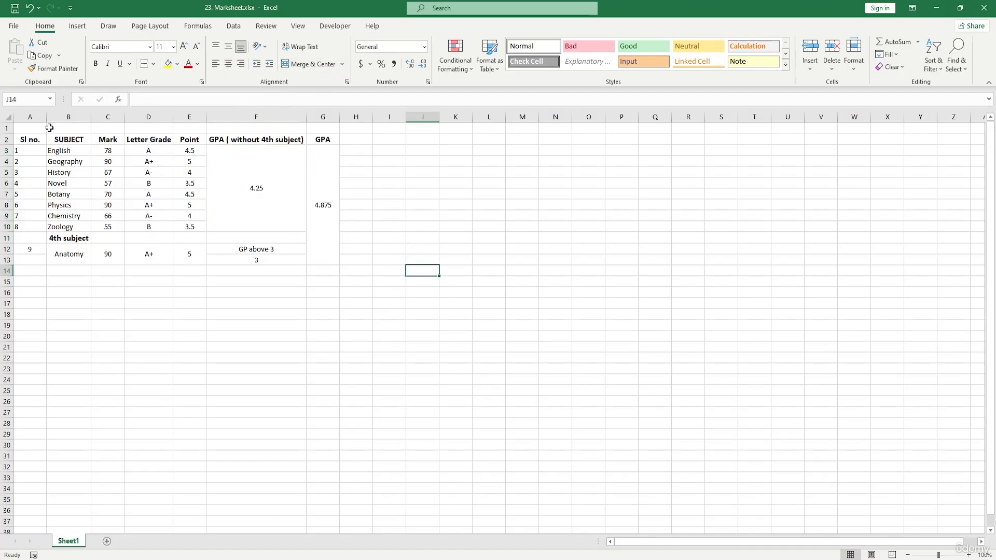
# Merge and center A1:G1 with middle vertical alignment and enter the title "Marksheet".
pyautogui.moveTo(35, 128); pyautogui.dragTo(309, 128)
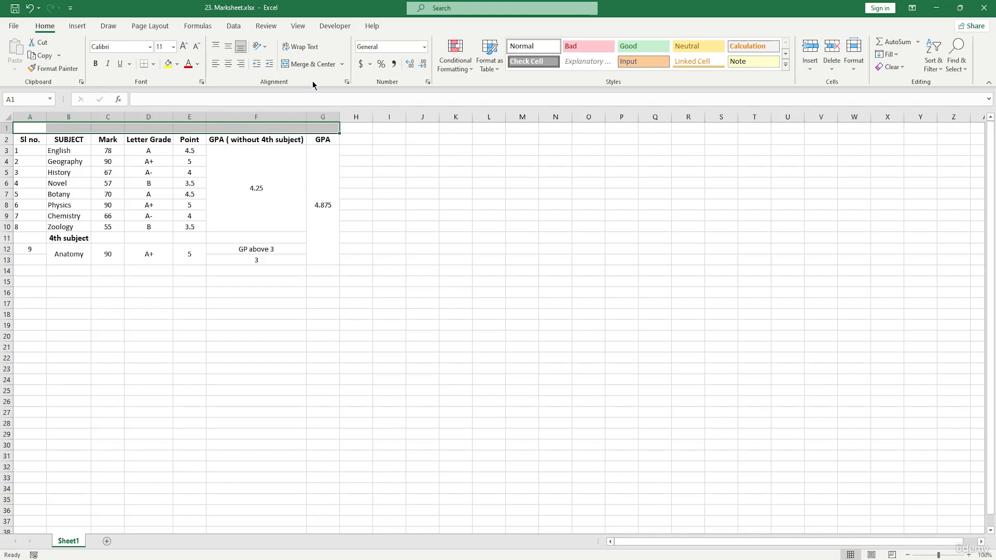
pyautogui.click(319, 66)
pyautogui.click(229, 48)
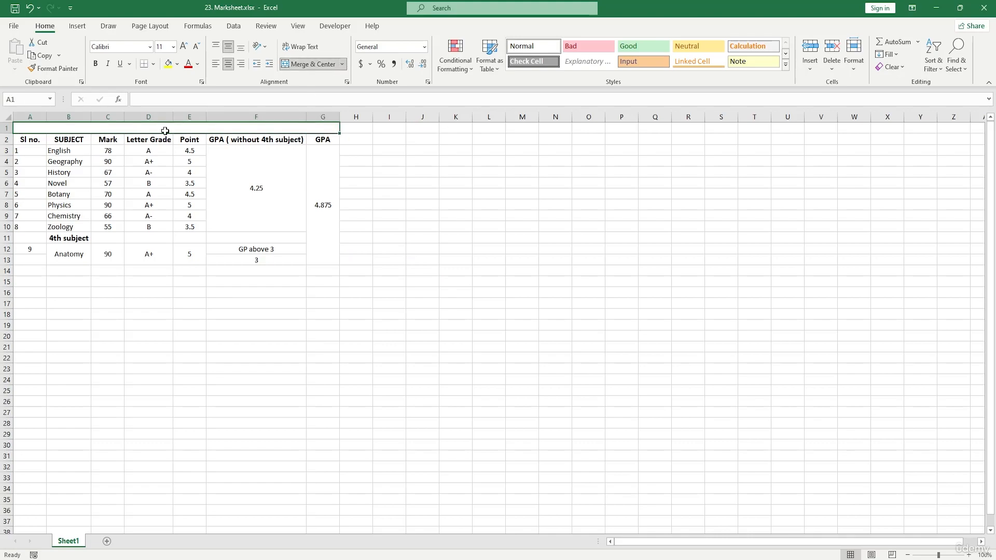
pyautogui.write('Ma')
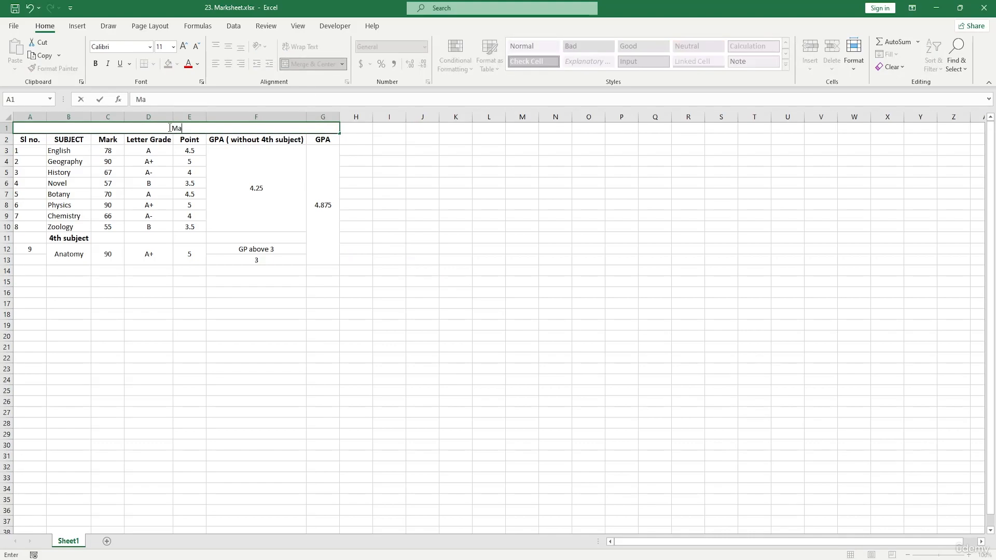
pyautogui.write('rksheet')
# Enlarge the Marksheet title to font size 24 and make it bold.
pyautogui.moveTo(196, 128); pyautogui.dragTo(150, 129)
pyautogui.click(184, 46)
pyautogui.click(184, 45)
pyautogui.click(184, 46)
pyautogui.click(184, 45)
pyautogui.click(184, 45)
pyautogui.click(184, 46)
pyautogui.click(184, 46)
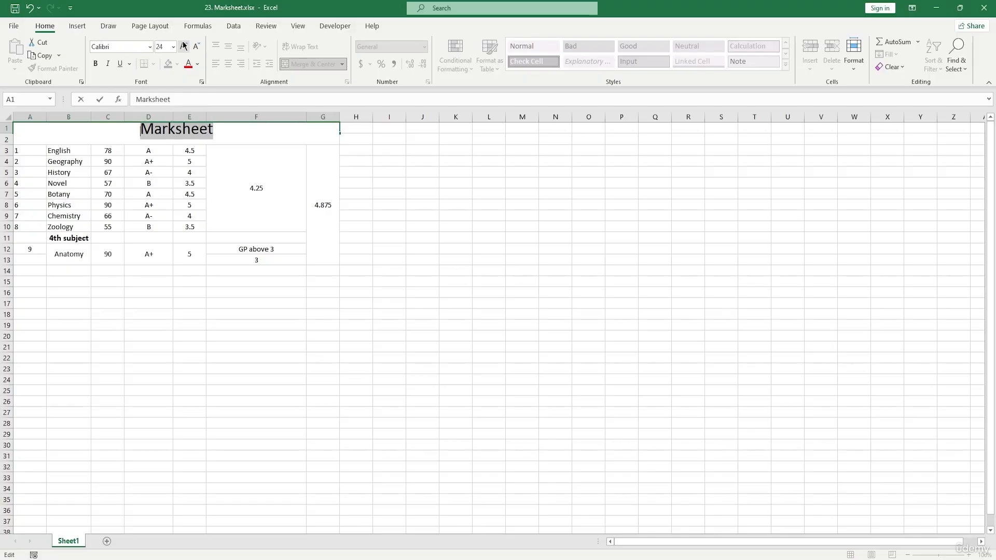
pyautogui.click(95, 63)
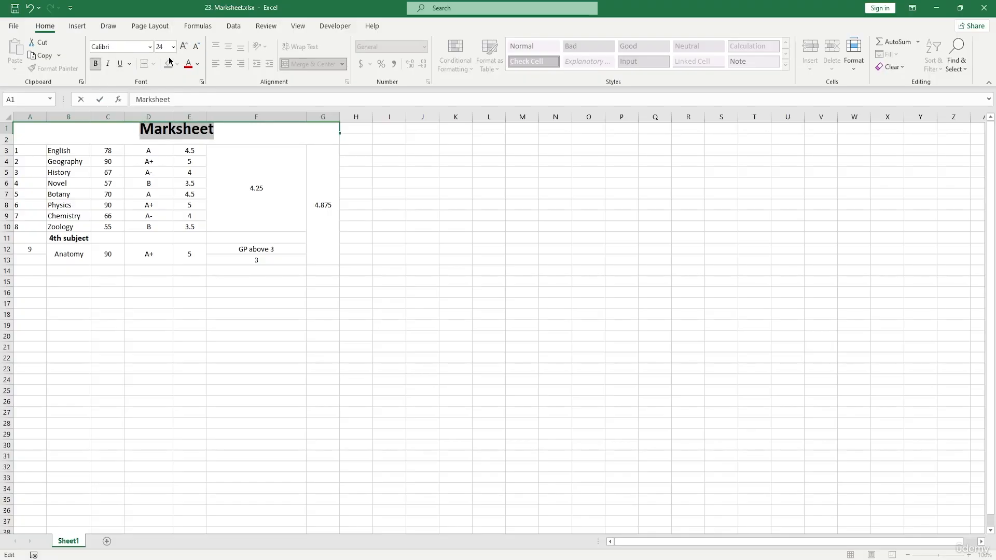
pyautogui.click(289, 186)
# Fill the Marksheet title cell with a light gold theme color.
pyautogui.click(222, 133)
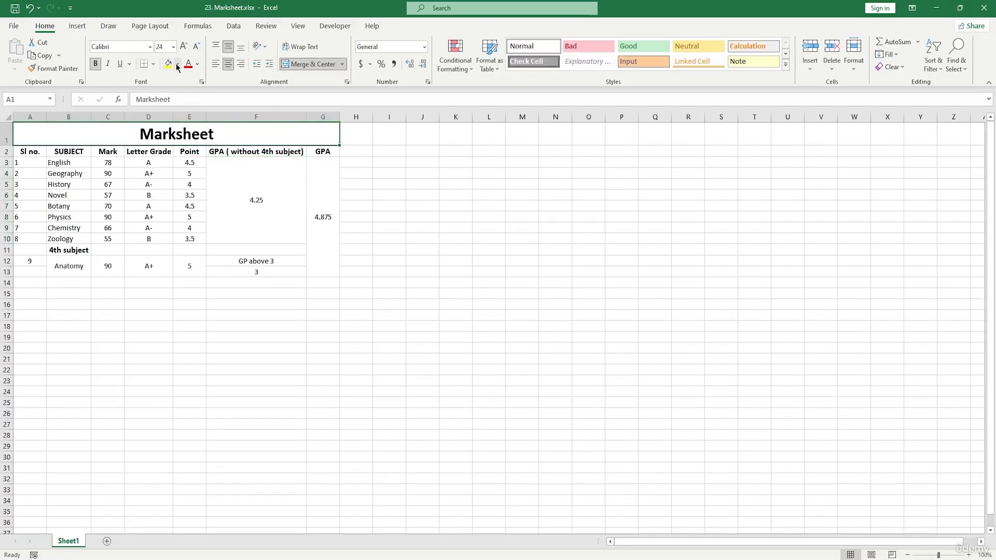
pyautogui.click(177, 63)
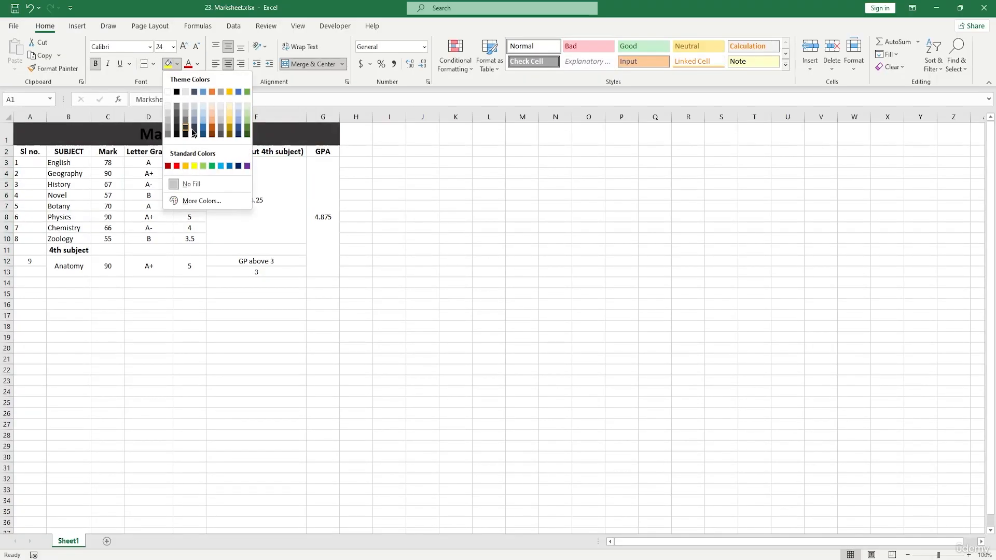
pyautogui.click(231, 114)
pyautogui.click(356, 249)
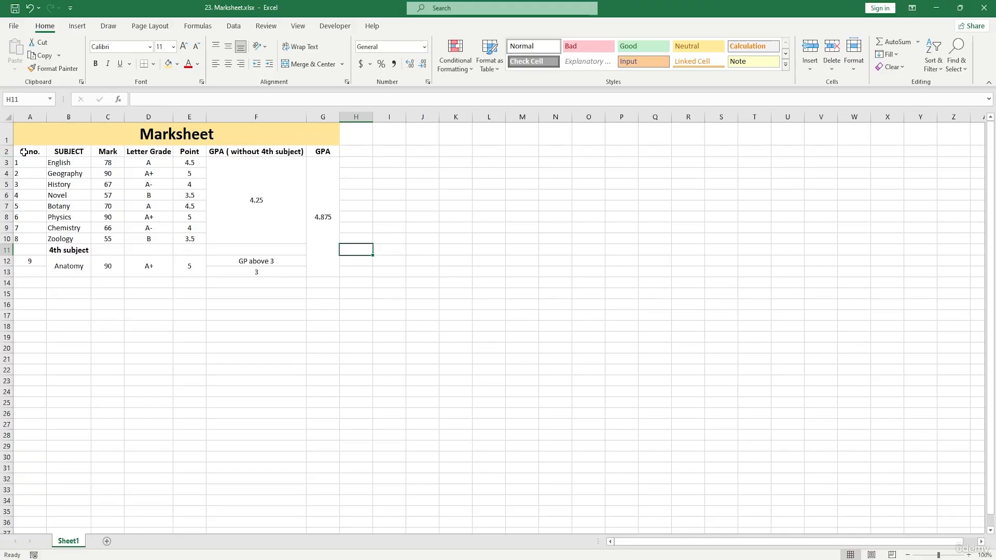
pyautogui.moveTo(24, 151); pyautogui.dragTo(321, 152)
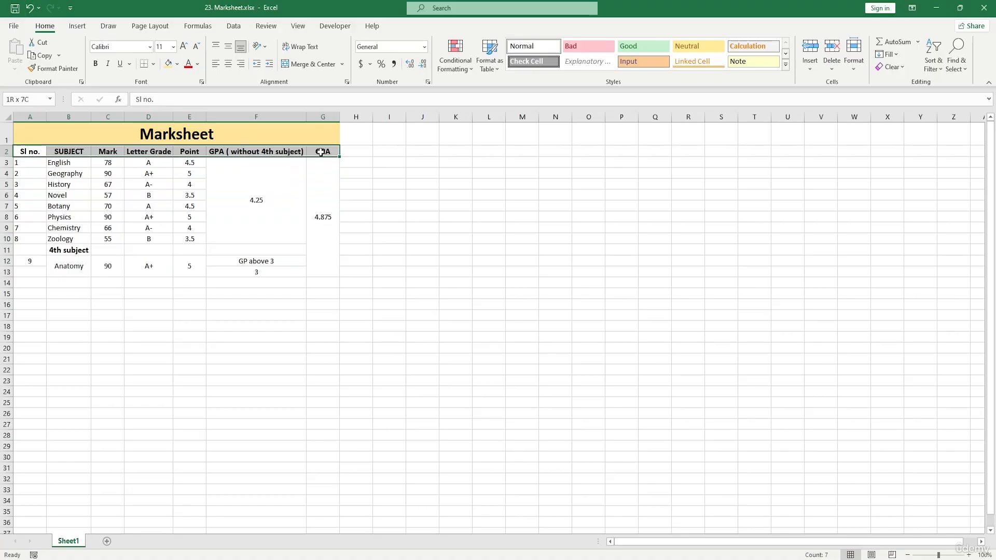
pyautogui.moveTo(320, 152); pyautogui.dragTo(321, 152)
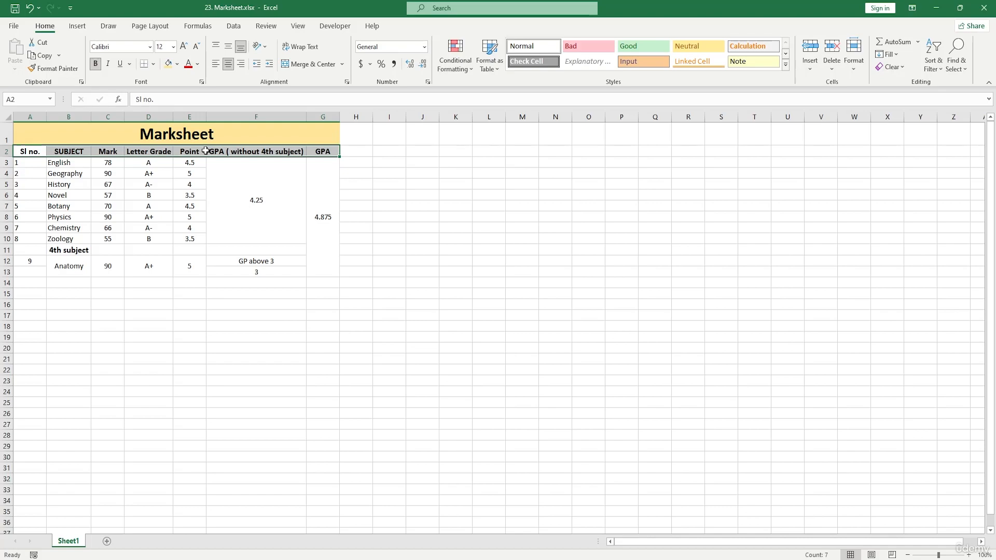
pyautogui.click(156, 226)
# Apply all borders to the whole marksheet, A1:G13.
pyautogui.moveTo(41, 138); pyautogui.dragTo(185, 225)
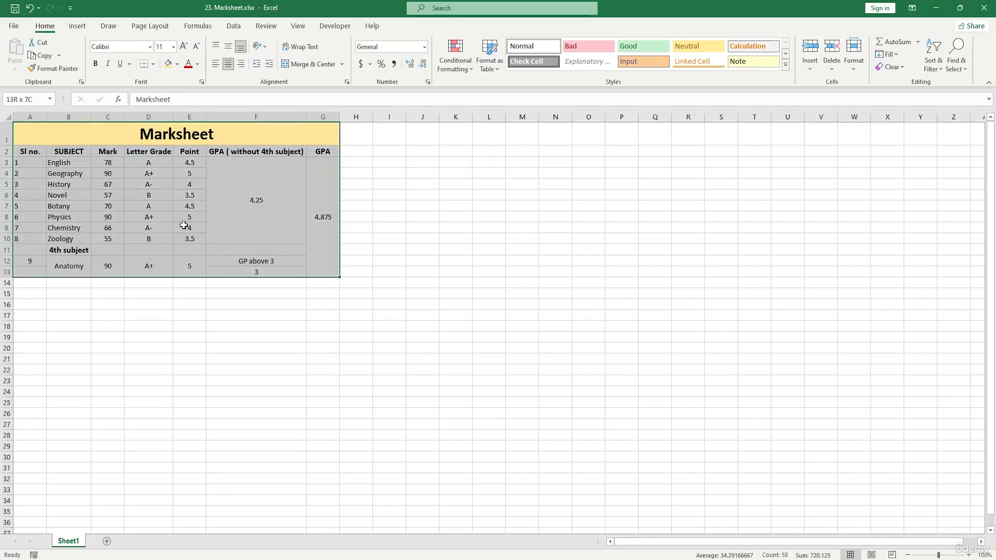
pyautogui.click(153, 63)
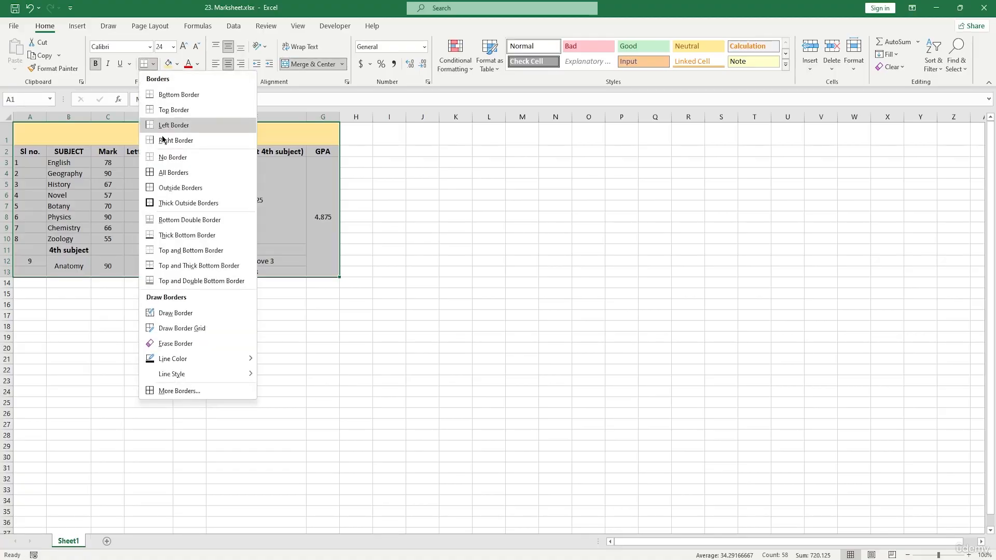
pyautogui.click(172, 172)
pyautogui.click(117, 301)
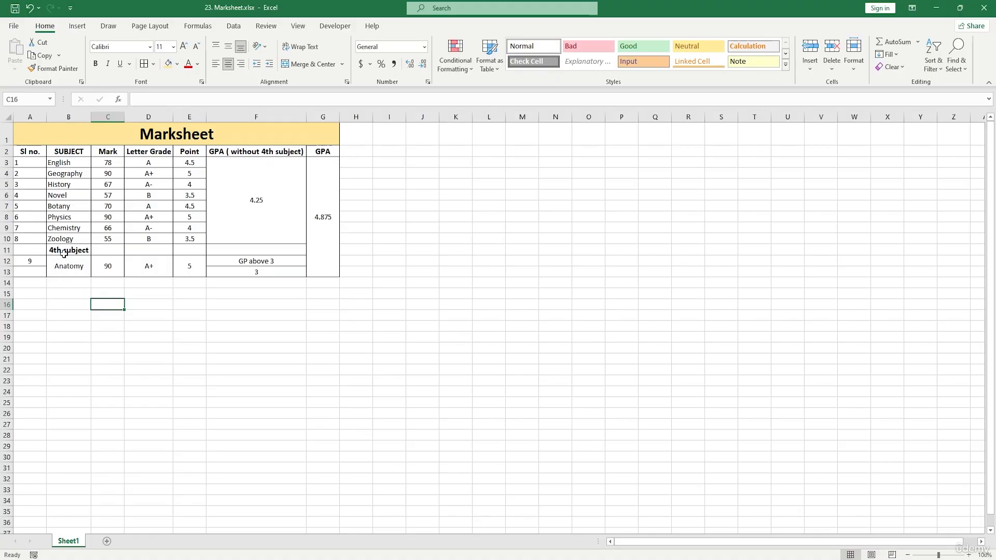
# Merge and center the 4th subject heading across A11:E11.
pyautogui.moveTo(33, 249); pyautogui.dragTo(202, 249)
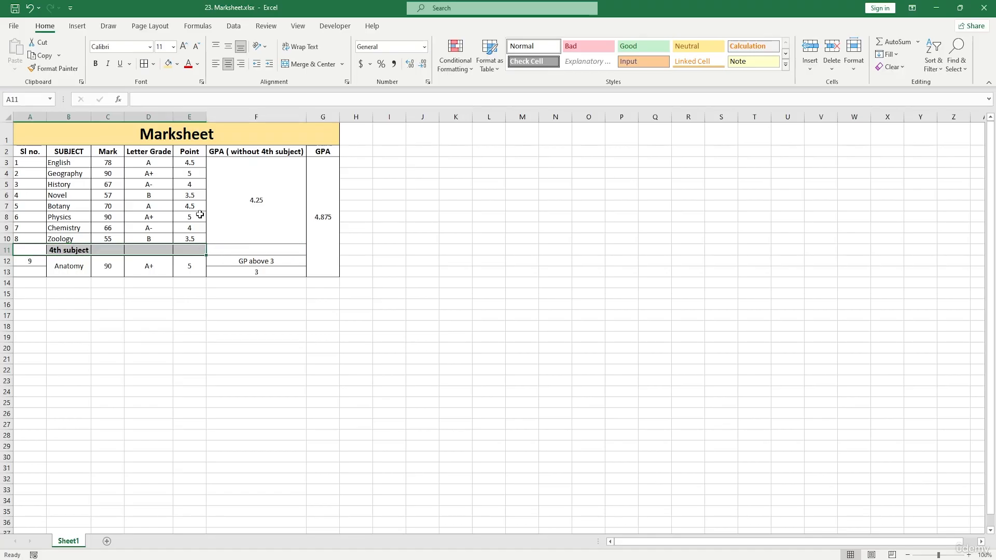
pyautogui.click(299, 64)
pyautogui.click(156, 315)
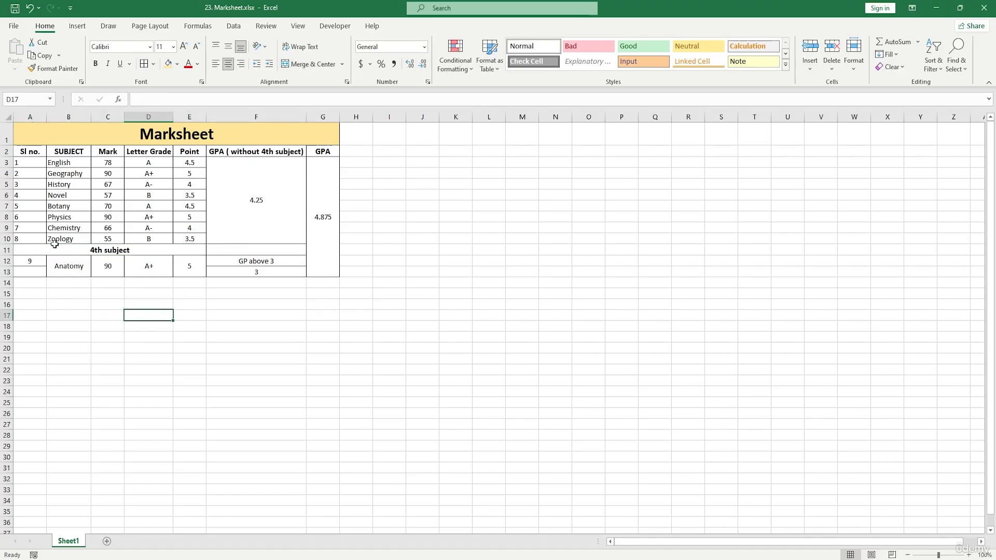
# Left-align the Anatomy row's serial number in cell A12.
pyautogui.click(30, 260)
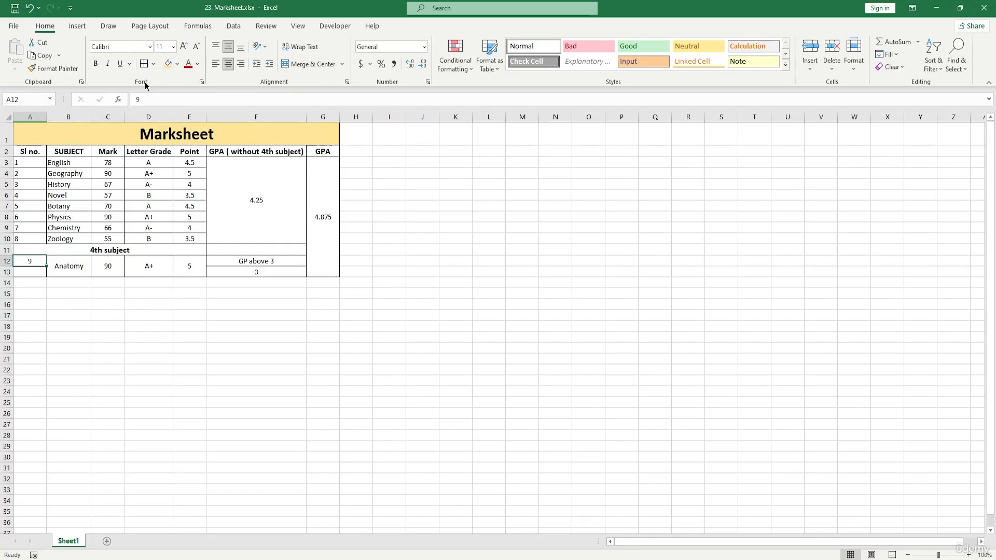
pyautogui.click(218, 66)
pyautogui.click(107, 316)
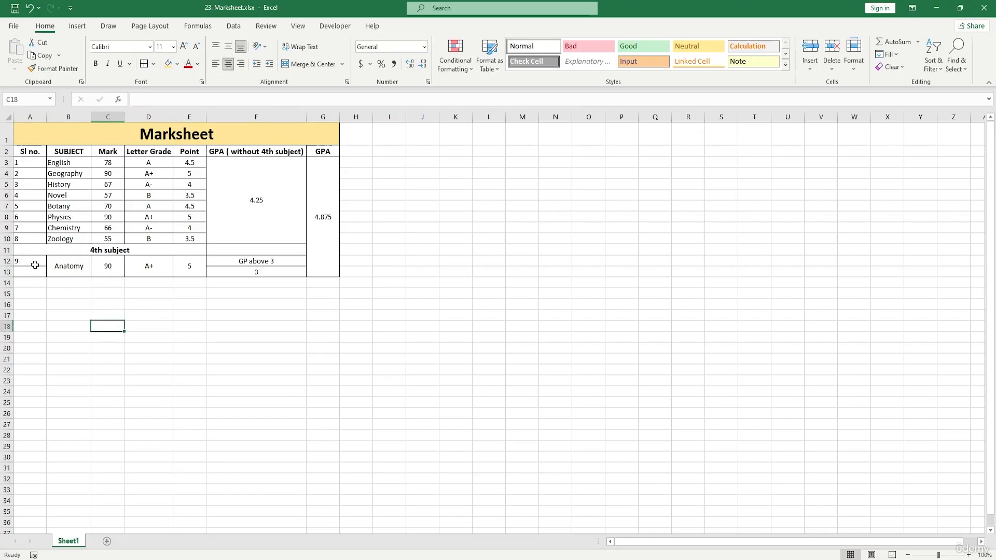
# Merge and center the Anatomy row's serial number across A12:A13.
pyautogui.moveTo(39, 263); pyautogui.dragTo(39, 269)
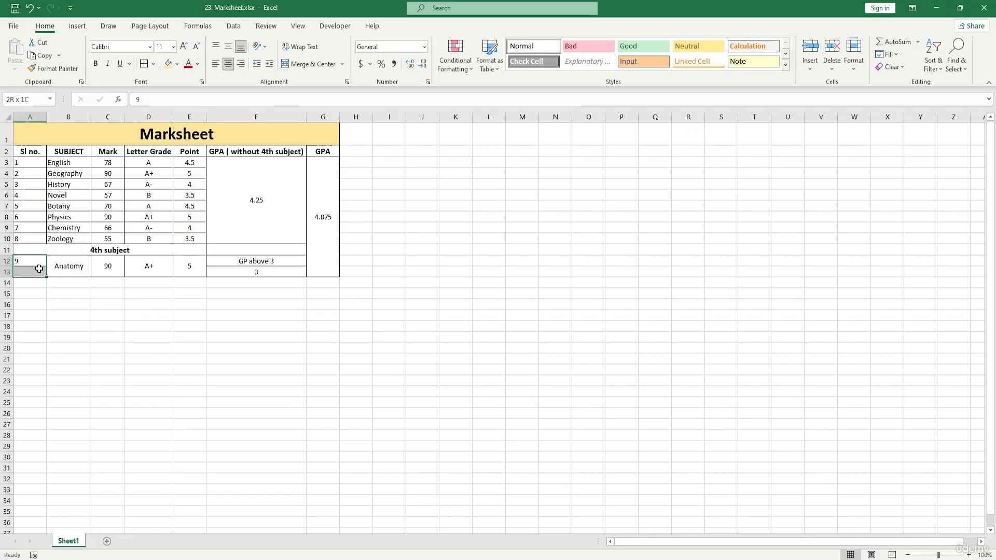
pyautogui.click(311, 65)
pyautogui.click(165, 336)
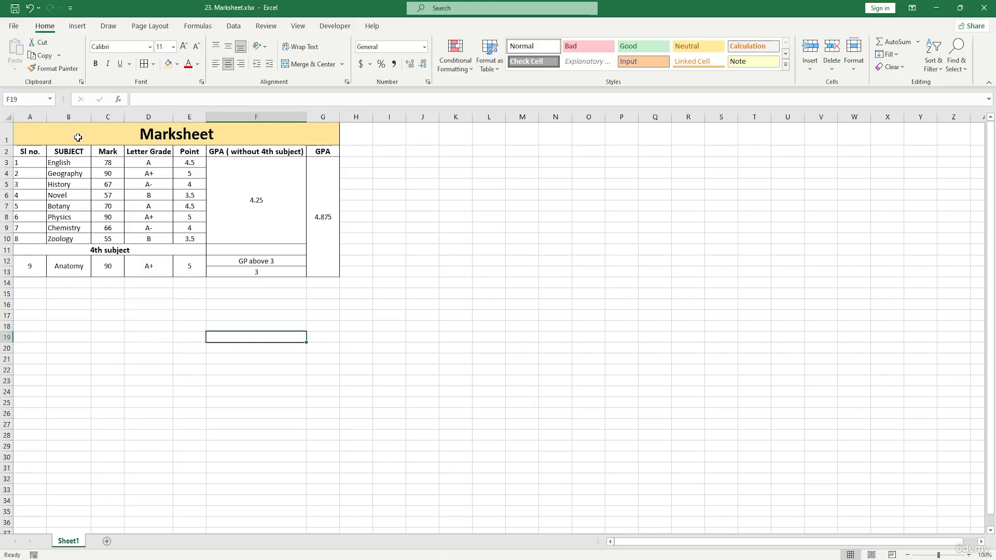
# Test the formulas by changing the Geography mark to 5 and the Physics mark to 4.
pyautogui.moveTo(78, 133); pyautogui.dragTo(244, 226)
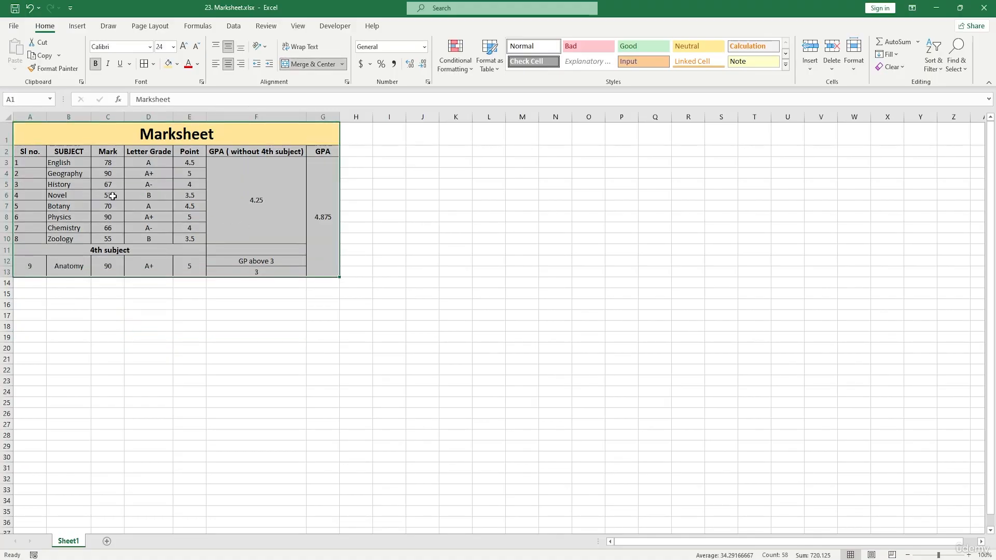
pyautogui.click(107, 173)
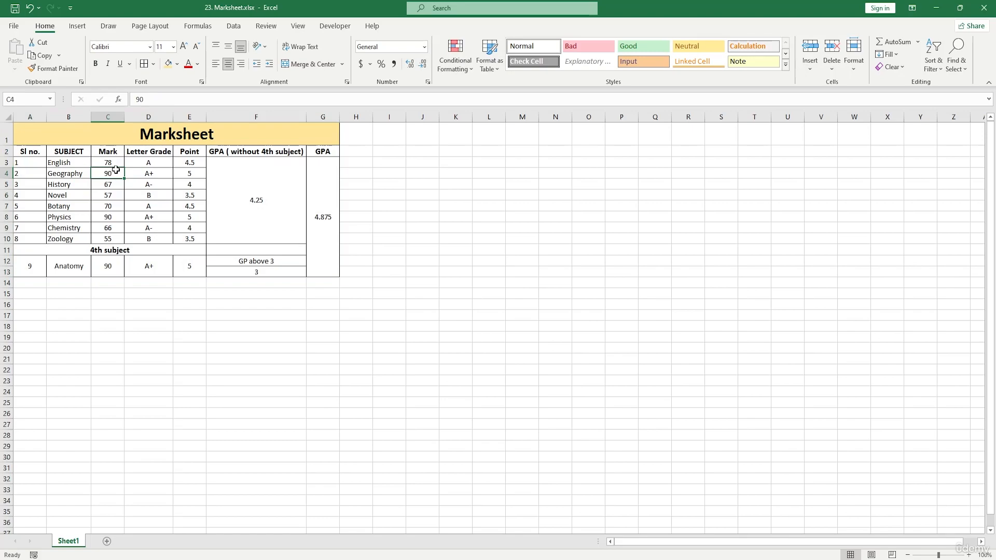
pyautogui.write('5')
pyautogui.moveTo(232, 346); pyautogui.dragTo(245, 339)
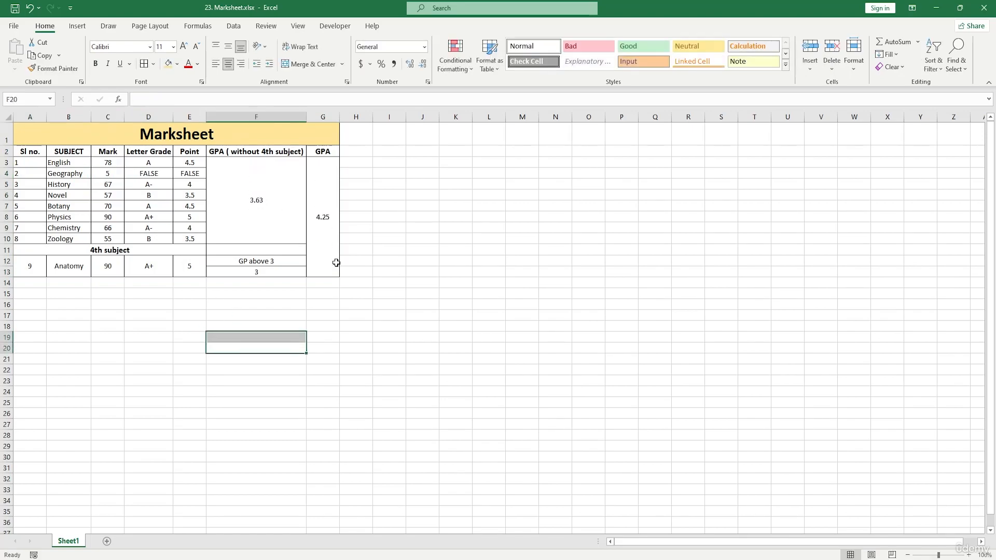
pyautogui.click(115, 218)
pyautogui.write('4')
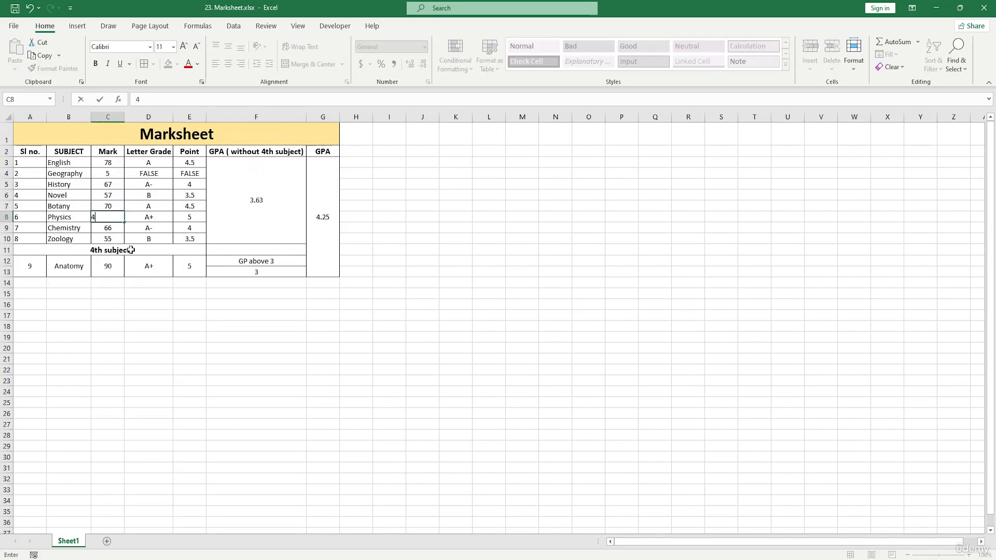
pyautogui.click(159, 325)
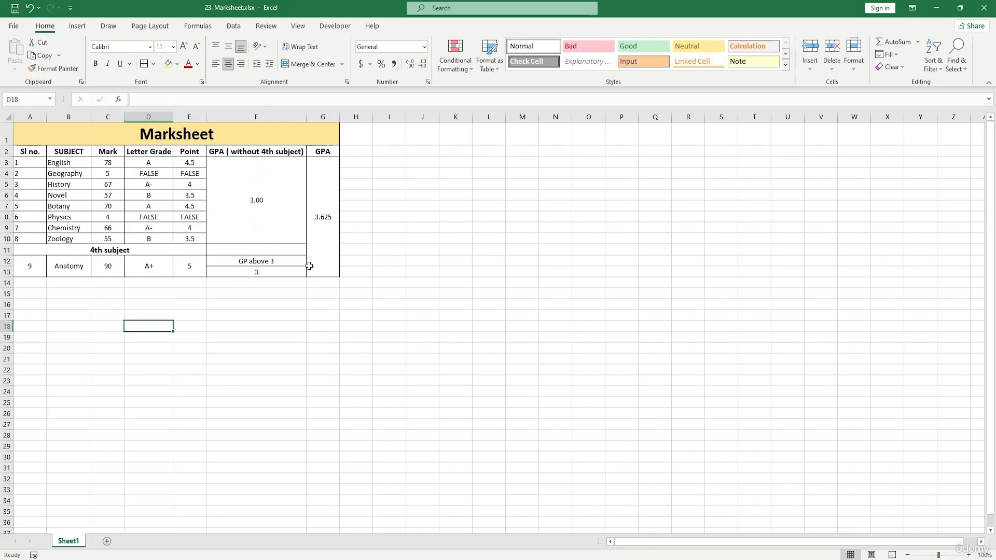